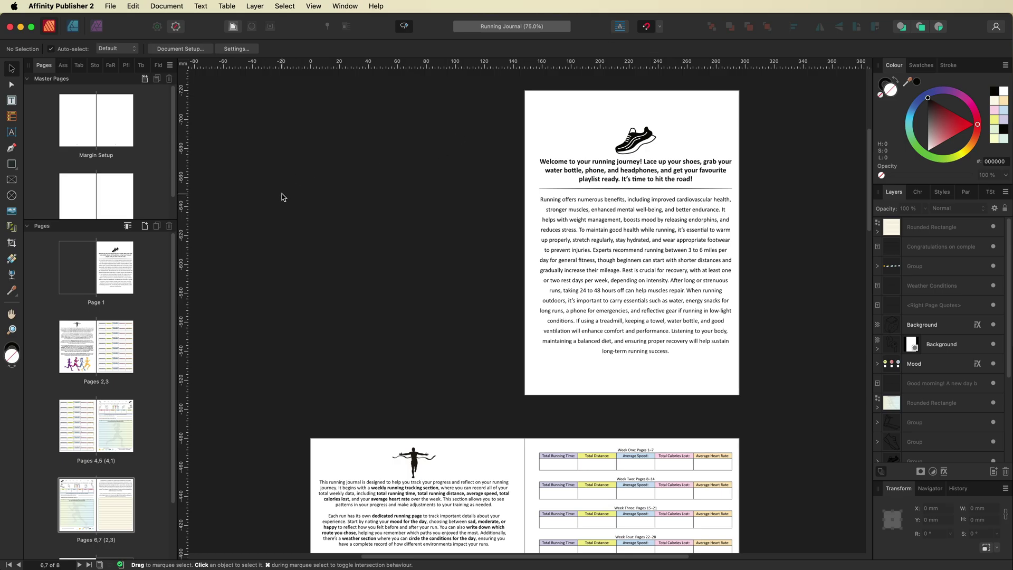
Look through the running journal's spreads, from the welcome page and weekly tracking tables to the daily journal and congratulations pages
scroll(283, 198, "down", 5)
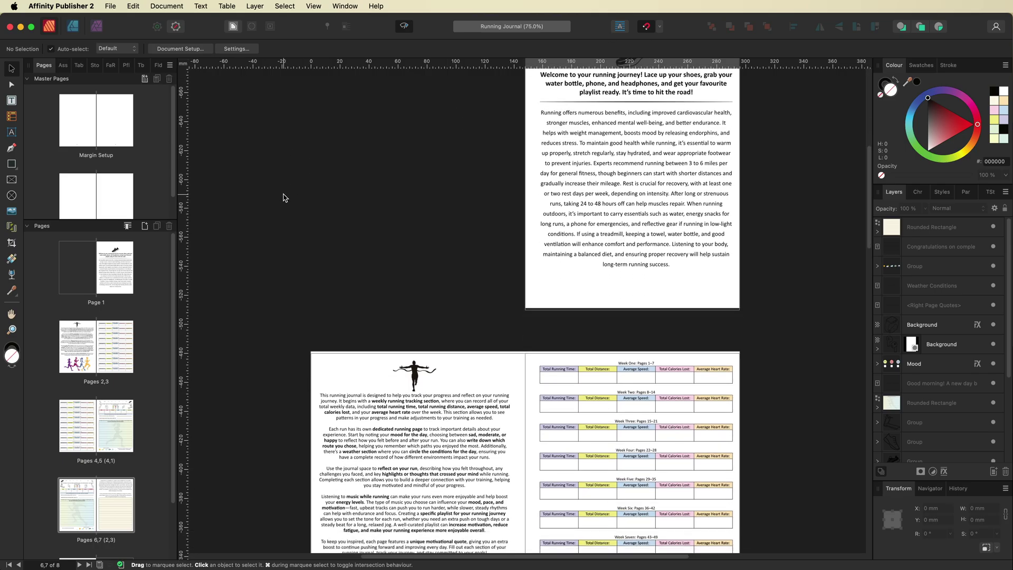
scroll(284, 198, "down", 15)
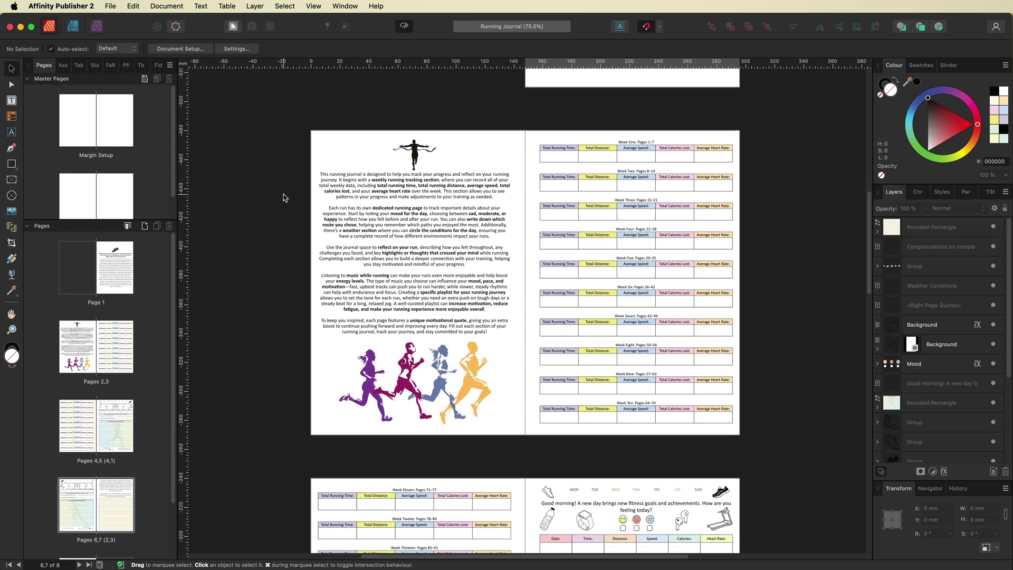
scroll(283, 198, "up", 6)
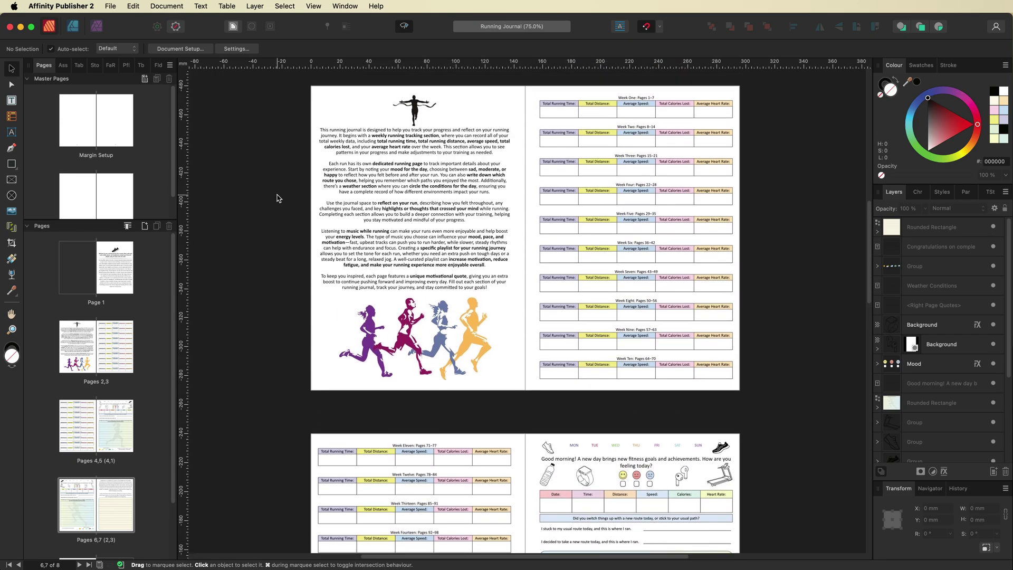
scroll(278, 198, "up", 15)
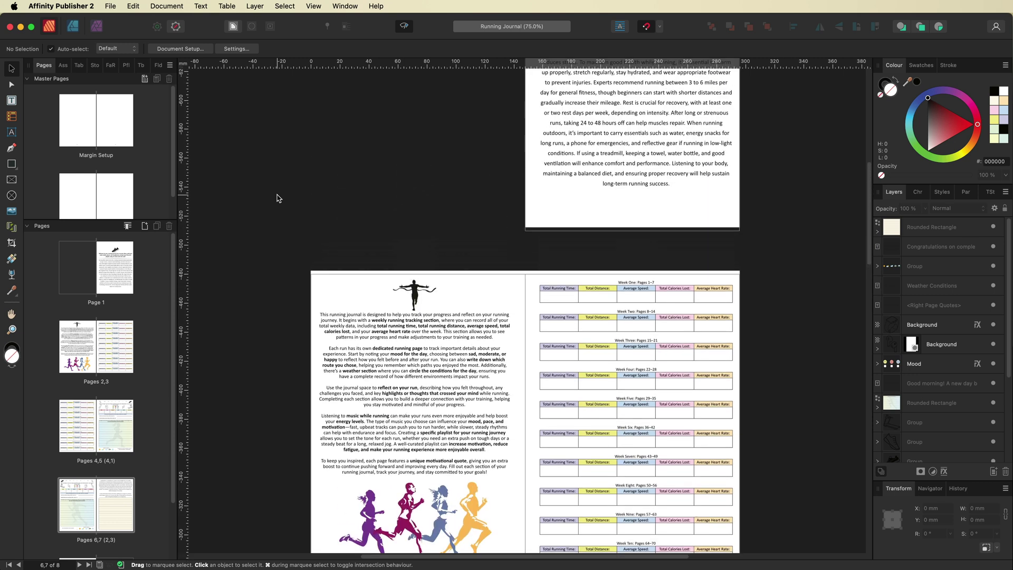
scroll(278, 198, "down", 10)
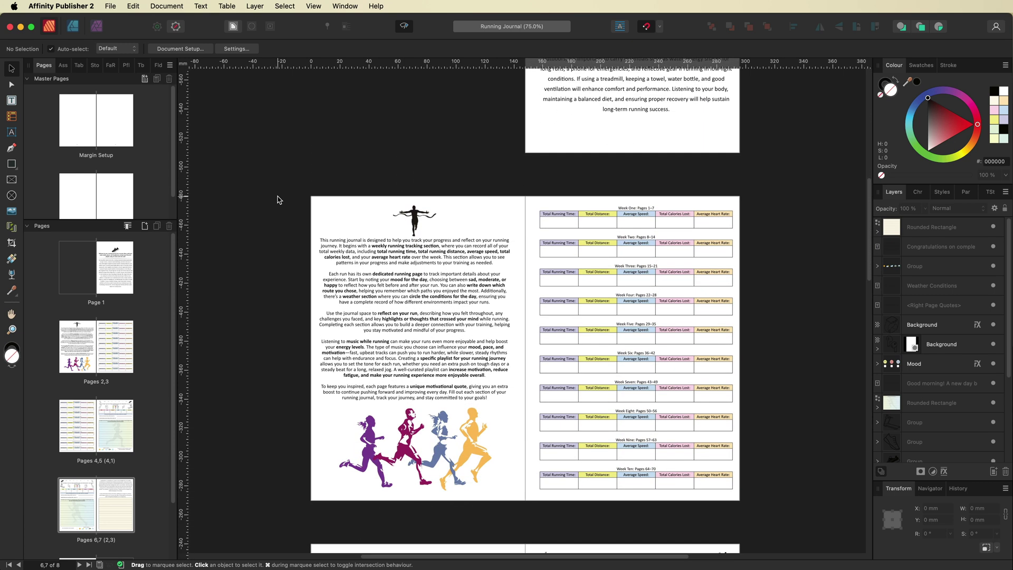
scroll(278, 199, "down", 4)
scroll(269, 197, "up", 5)
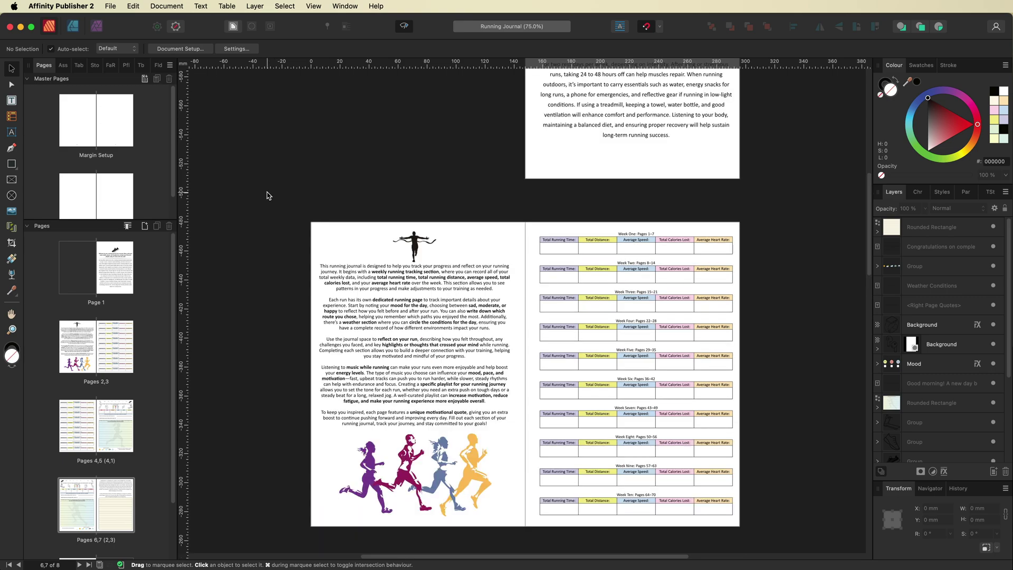
scroll(270, 202, "down", 20)
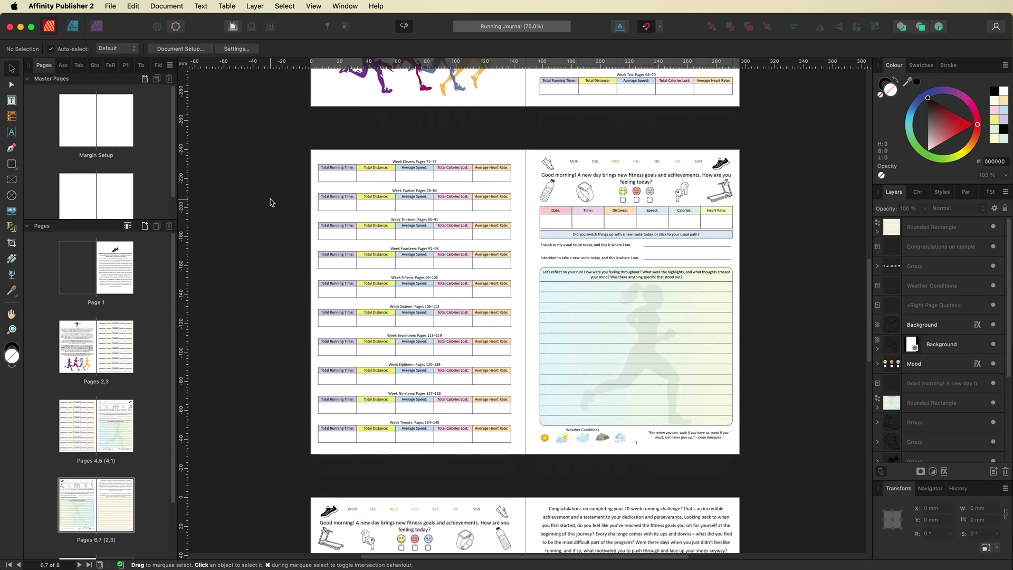
scroll(266, 203, "down", 4)
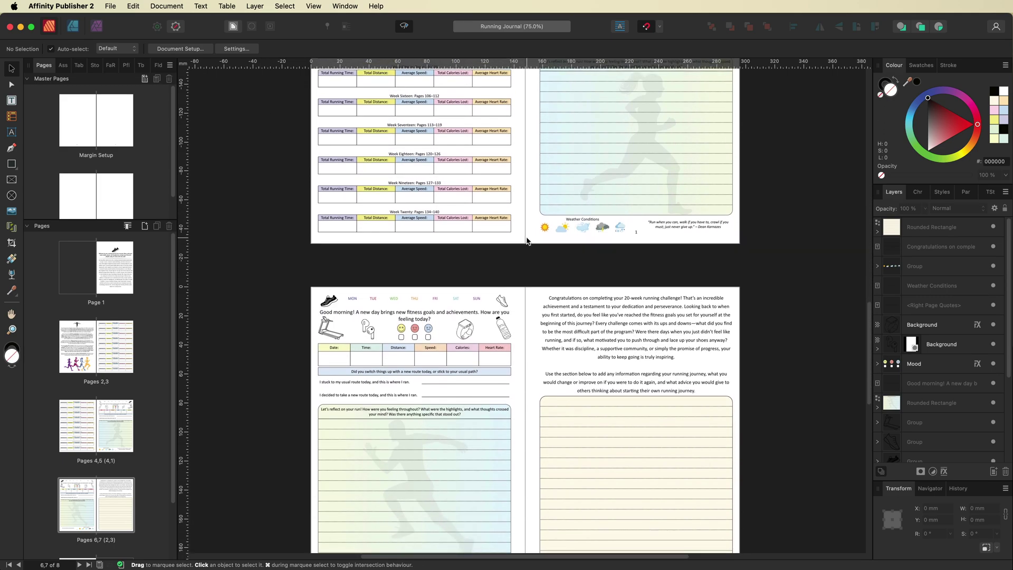
scroll(581, 222, "up", 2)
scroll(627, 214, "down", 3)
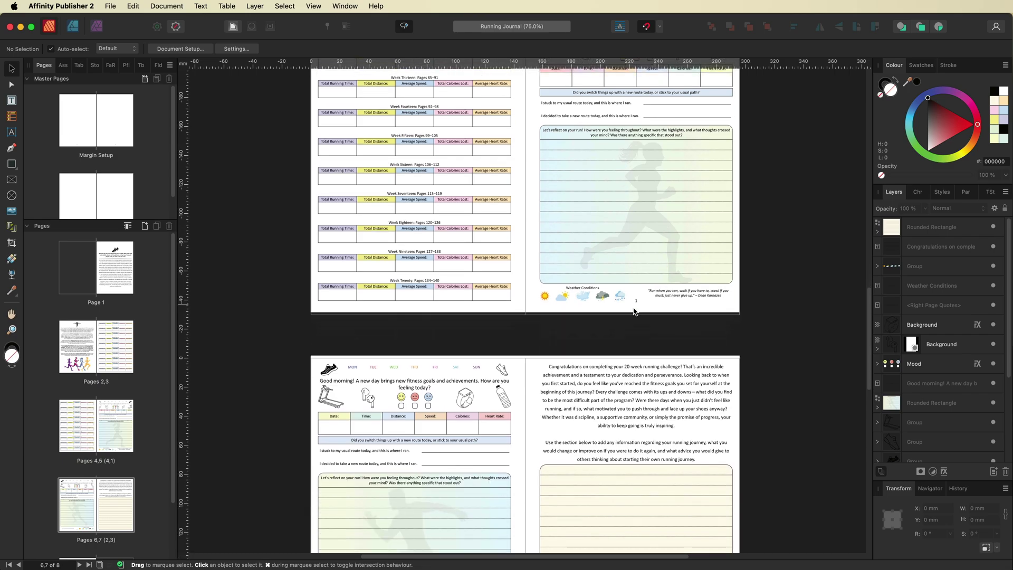
scroll(400, 438, "down", 5)
scroll(403, 425, "up", 5)
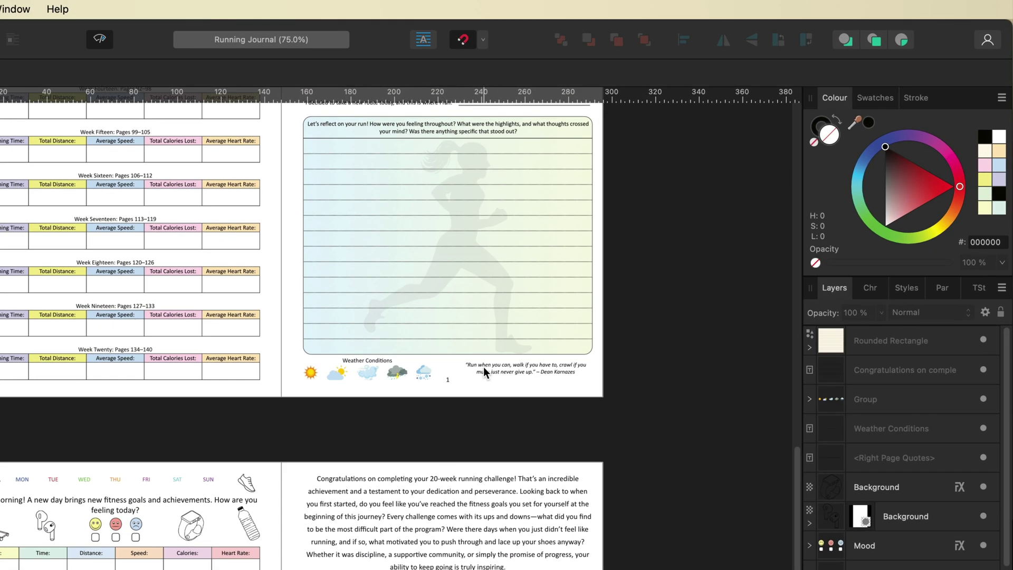
Select the motivational quote text frame on the first daily journal page, and the one on the second daily journal page
left_click(483, 366)
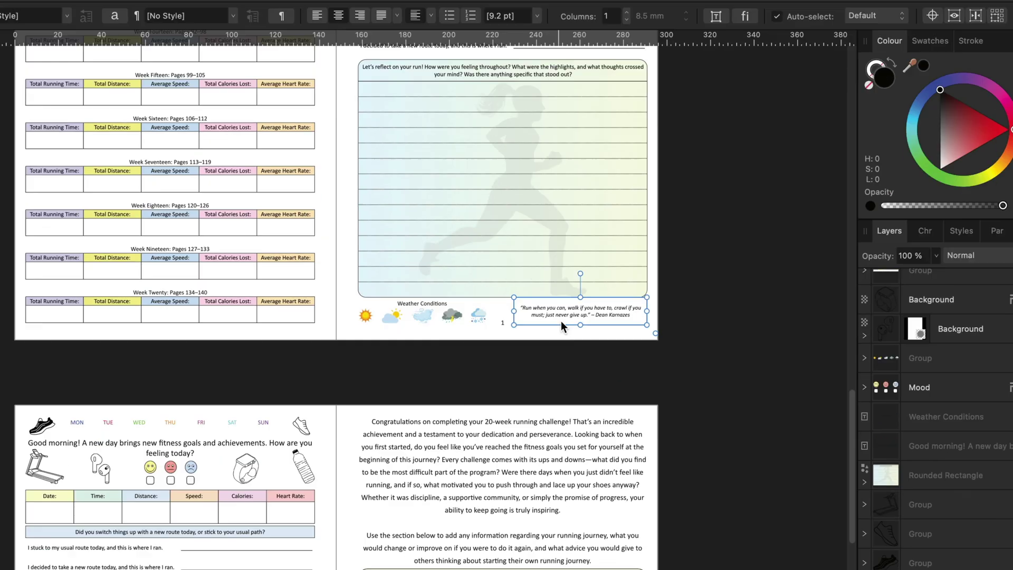
scroll(562, 321, "down", 10)
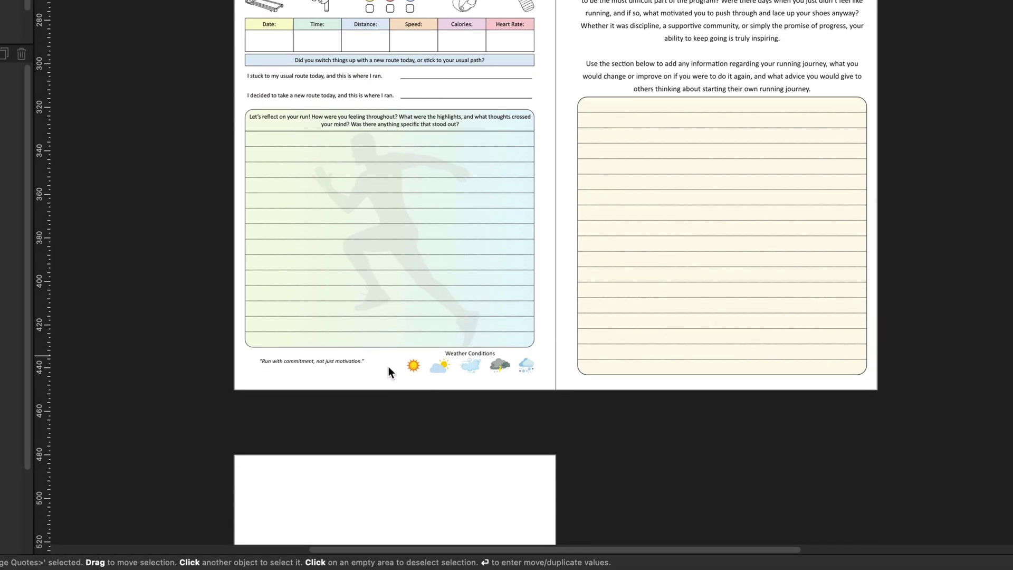
left_click(284, 363)
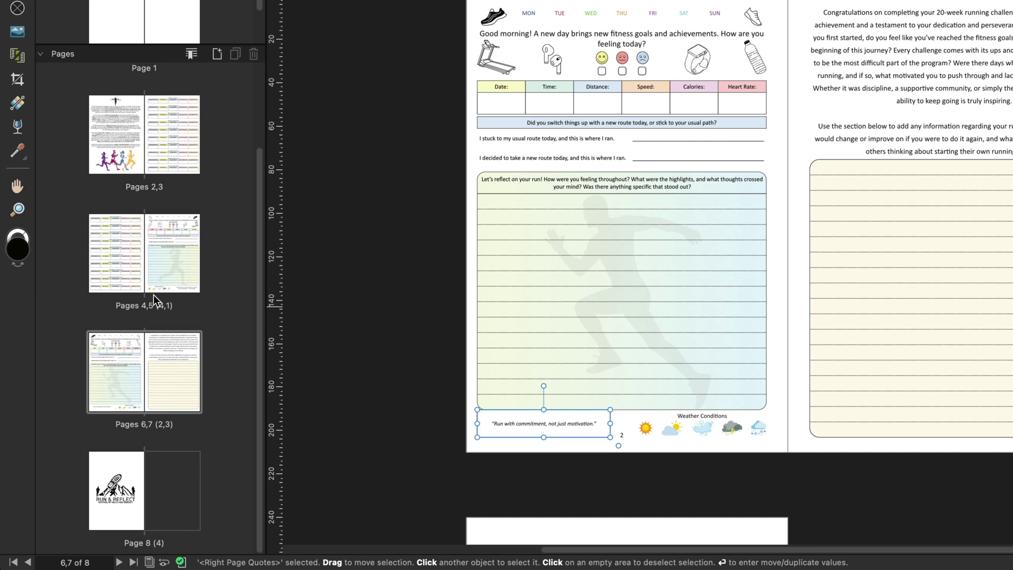
Examine the document's page thumbnails and the master pages assigned to spreads 4,5 and 6,7
scroll(210, 215, "up", 3)
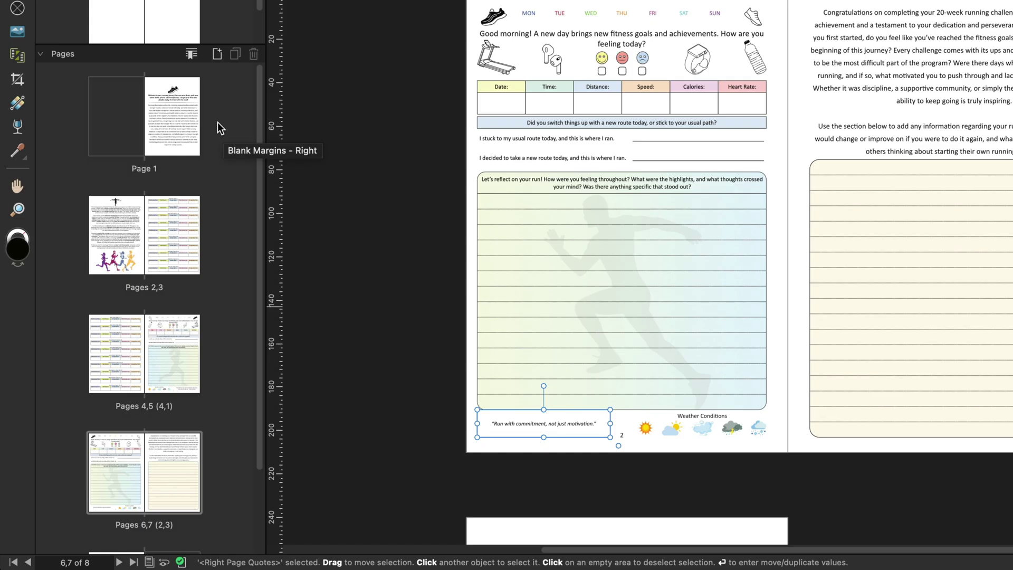
scroll(218, 271, "down", 1)
scroll(226, 249, "down", 3)
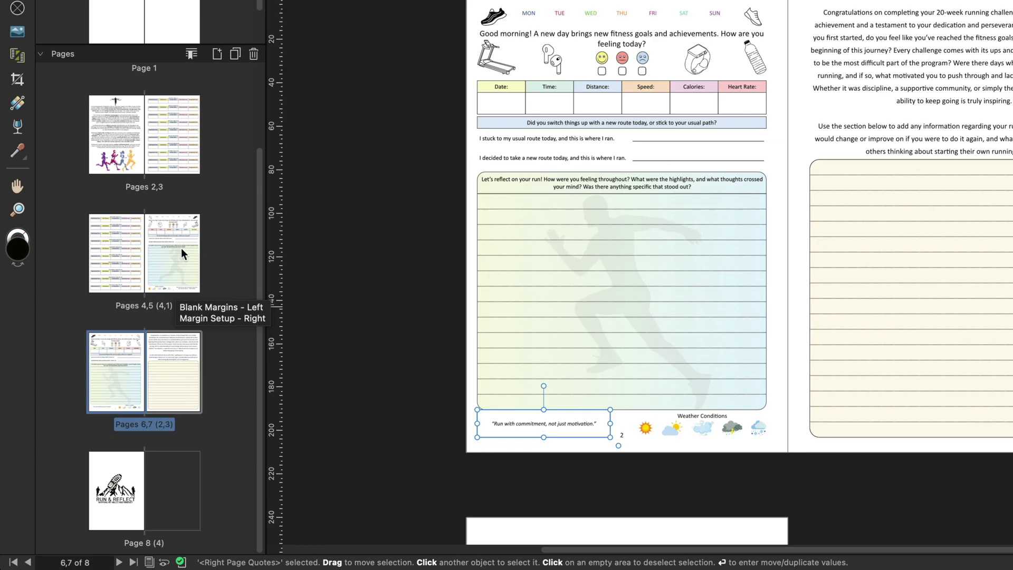
left_click(169, 263)
left_click(119, 372)
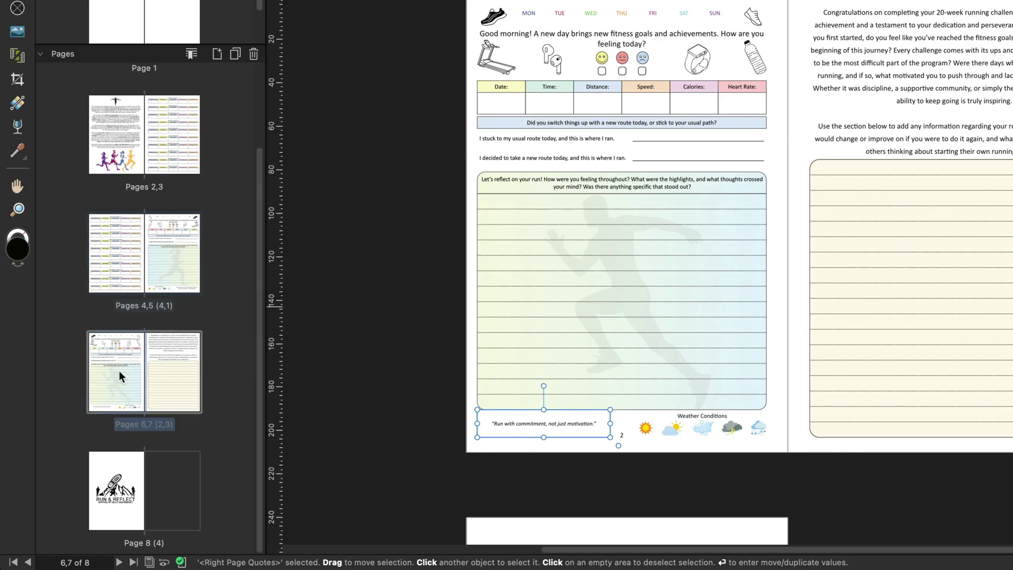
left_click(160, 268)
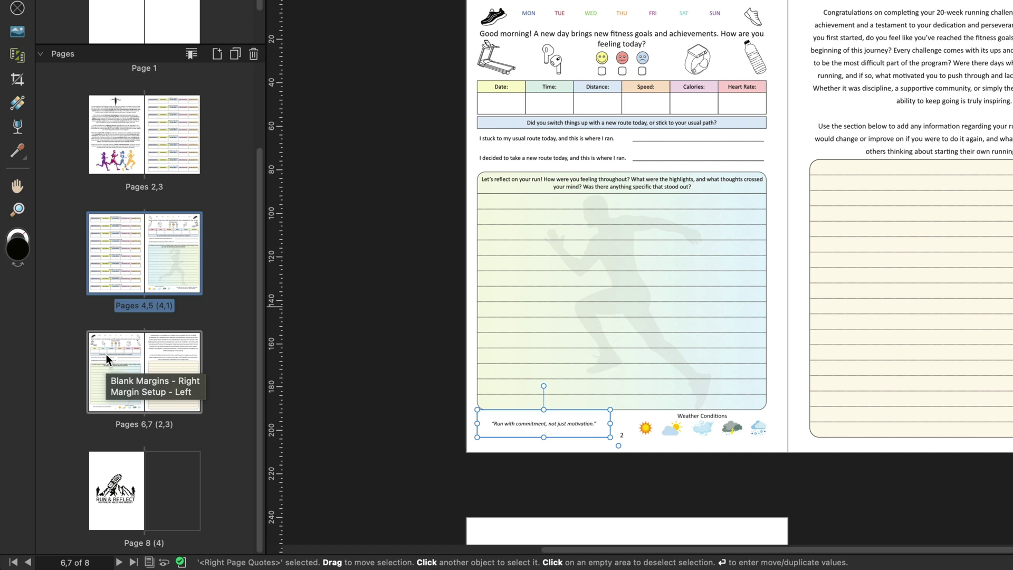
left_click(244, 340)
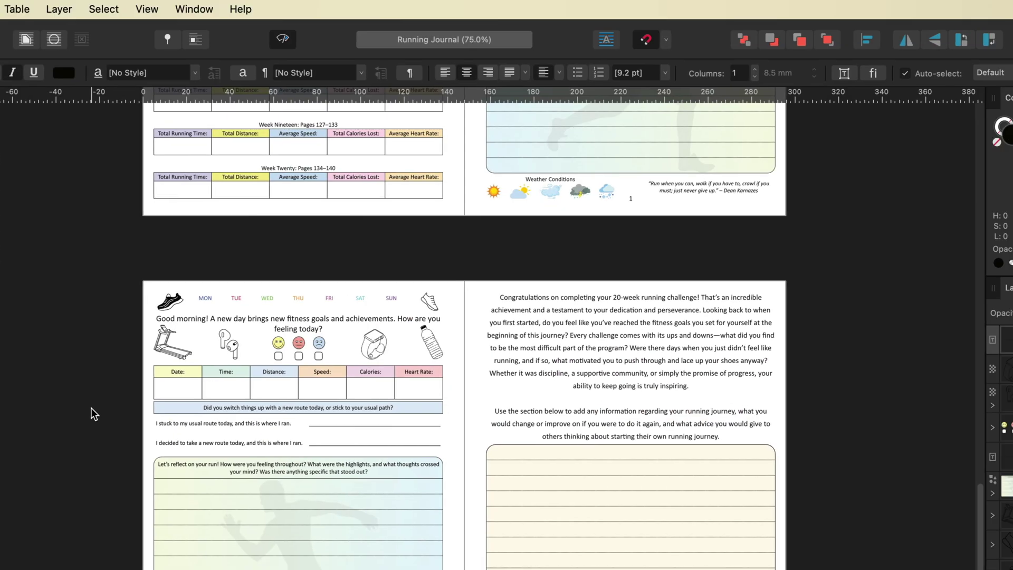
Generate a merged document from Quotes.xlsx for pages 5 to 6 with the Data Merge Manager, and close the manager
left_click(195, 10)
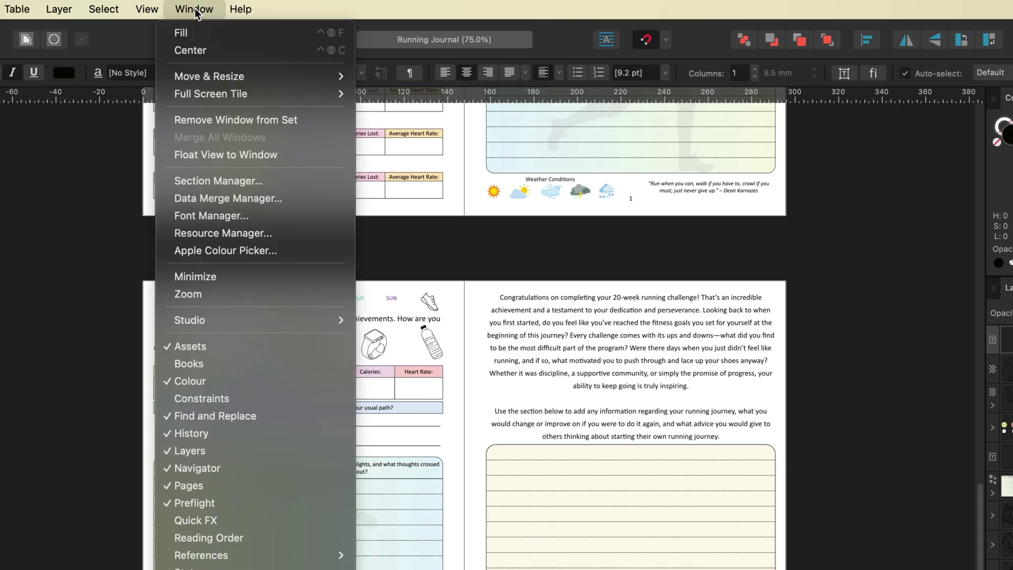
left_click(245, 200)
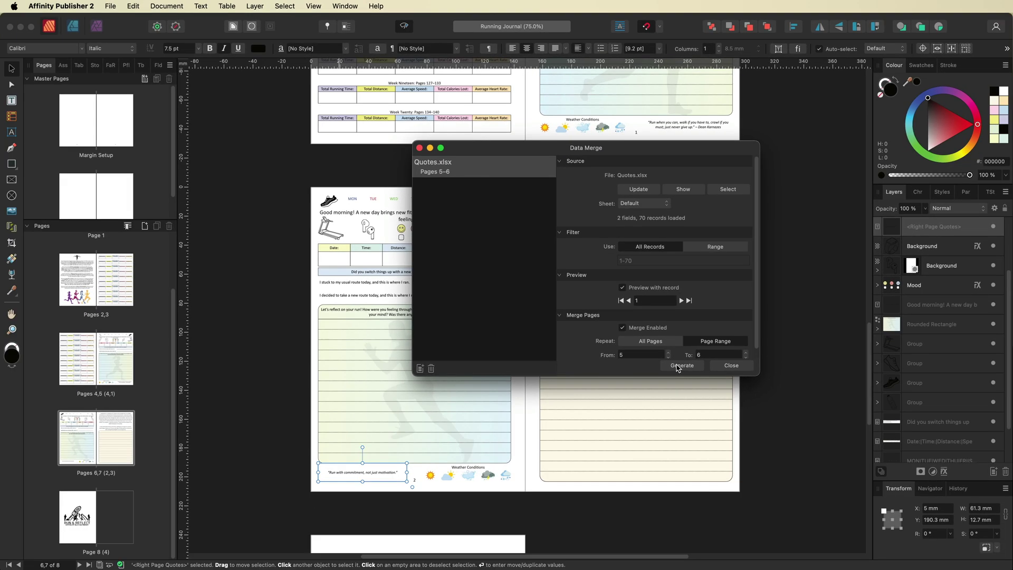
left_click(678, 366)
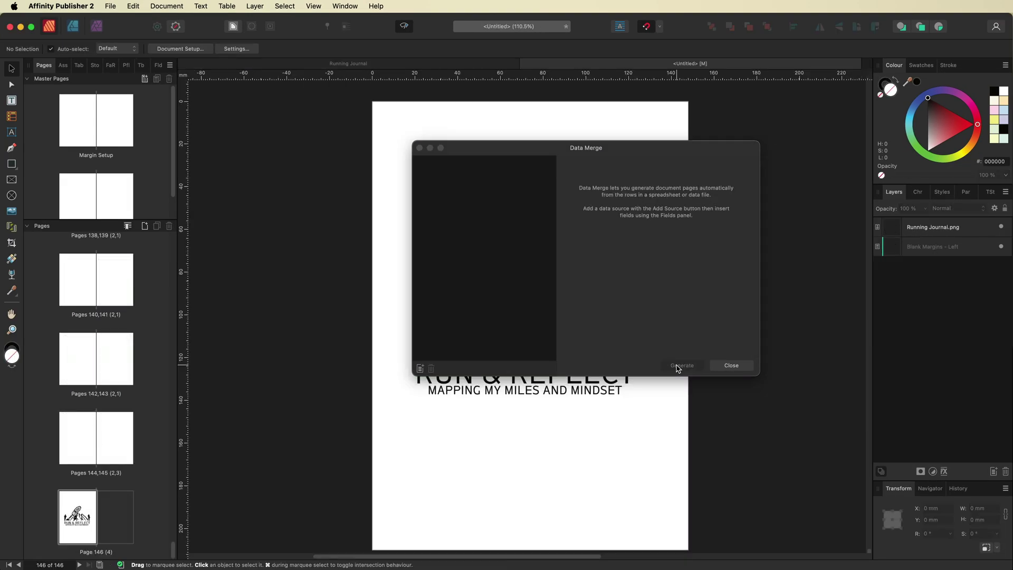
left_click(723, 366)
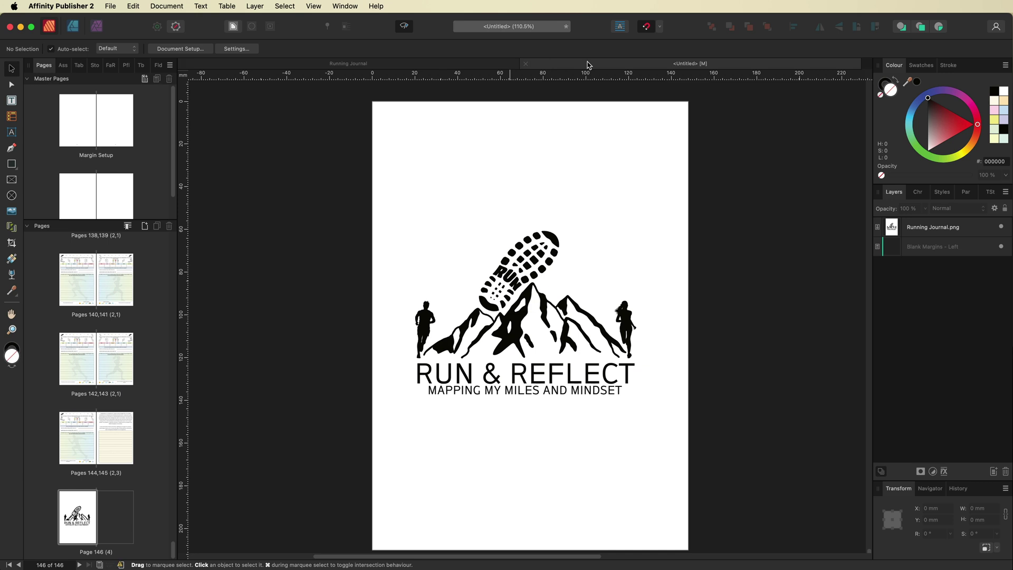
Compare the original Running Journal document with the merged untitled document, returning to the merged one
left_click(368, 66)
scroll(98, 409, "up", 2)
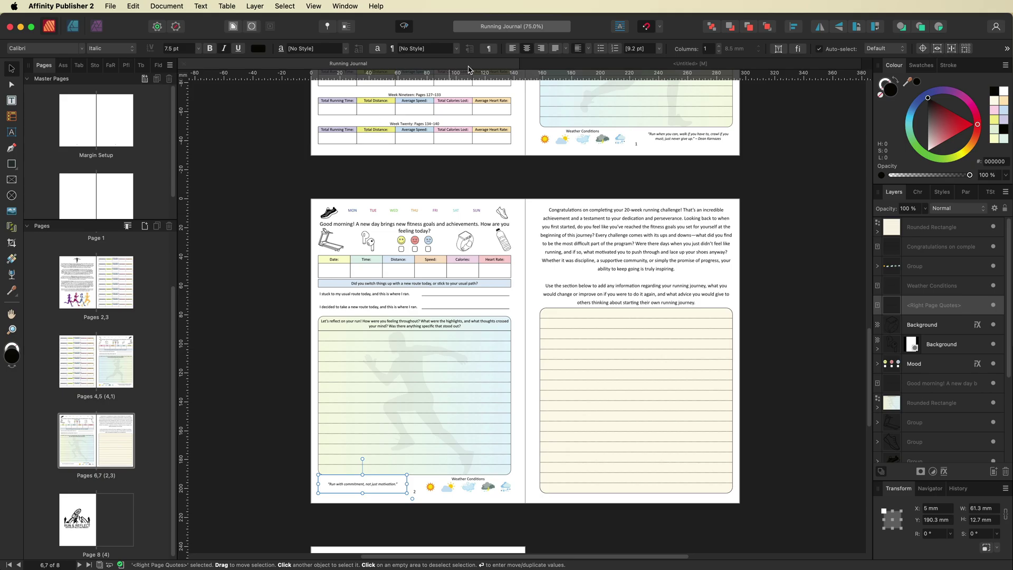
left_click(550, 64)
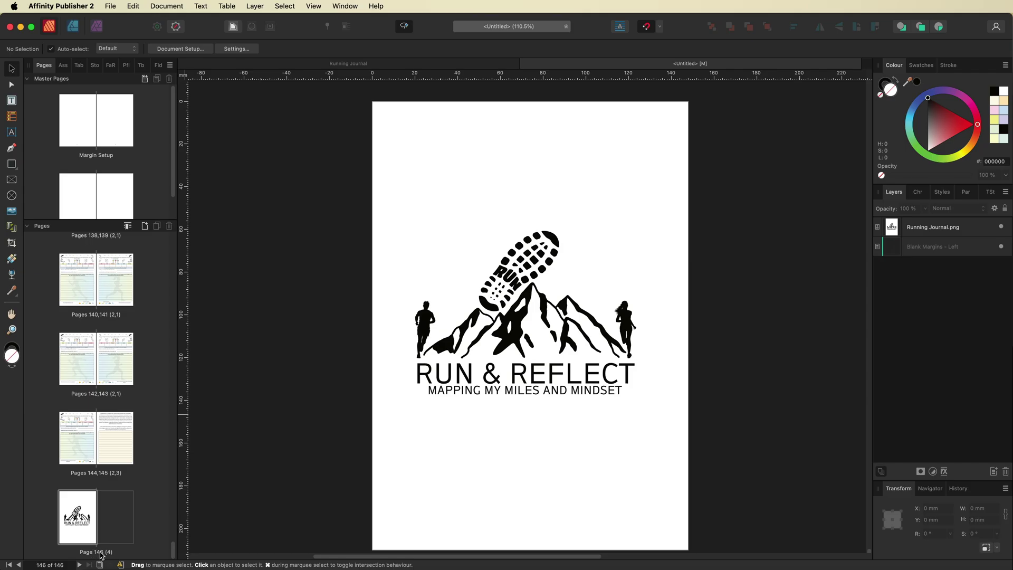
Go to page 1 of the merged document and examine the quotes and page numbers on the successive daily journal spreads
left_click_drag(176, 551, 170, 238)
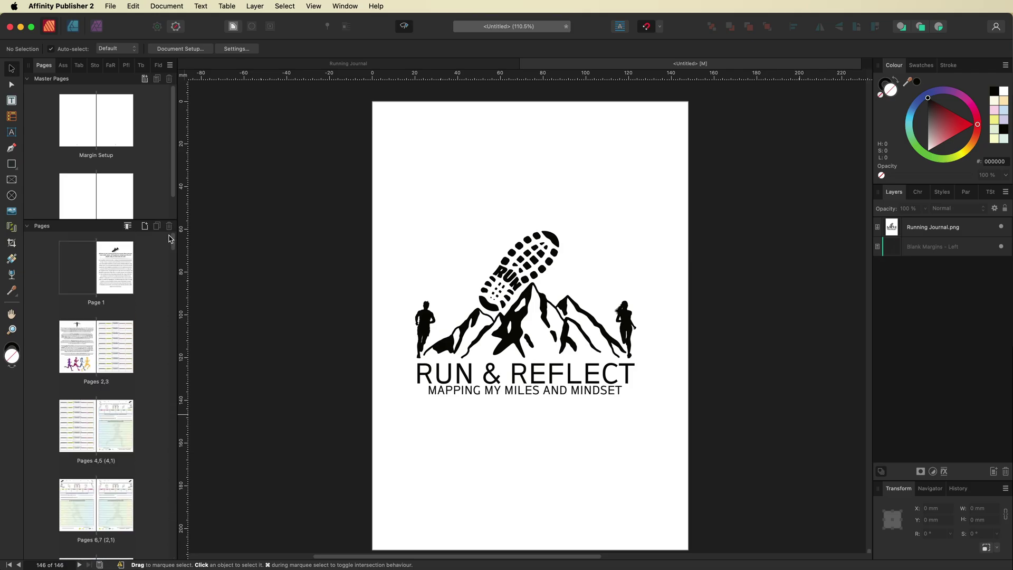
double_click(118, 280)
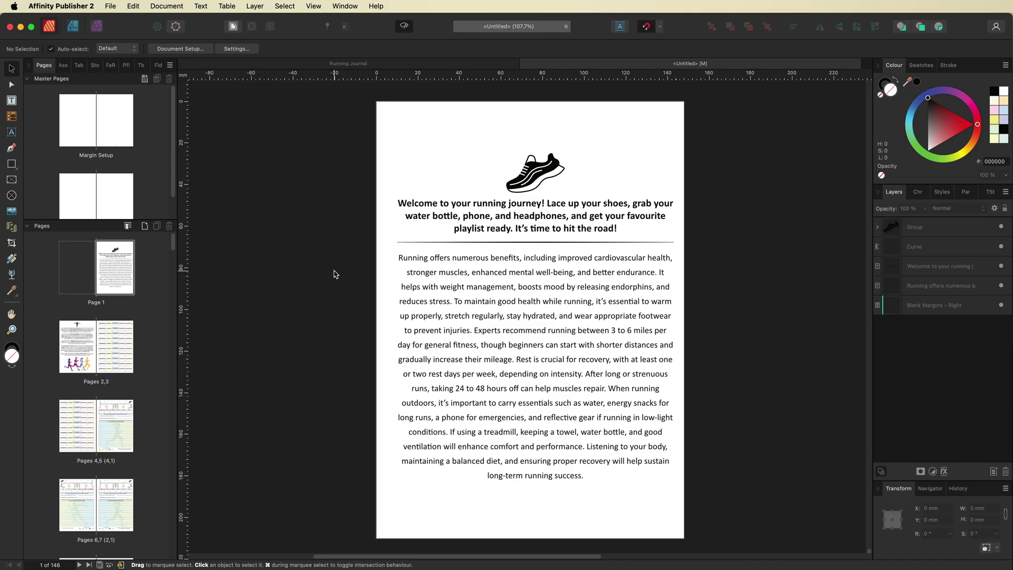
key("super+minus")
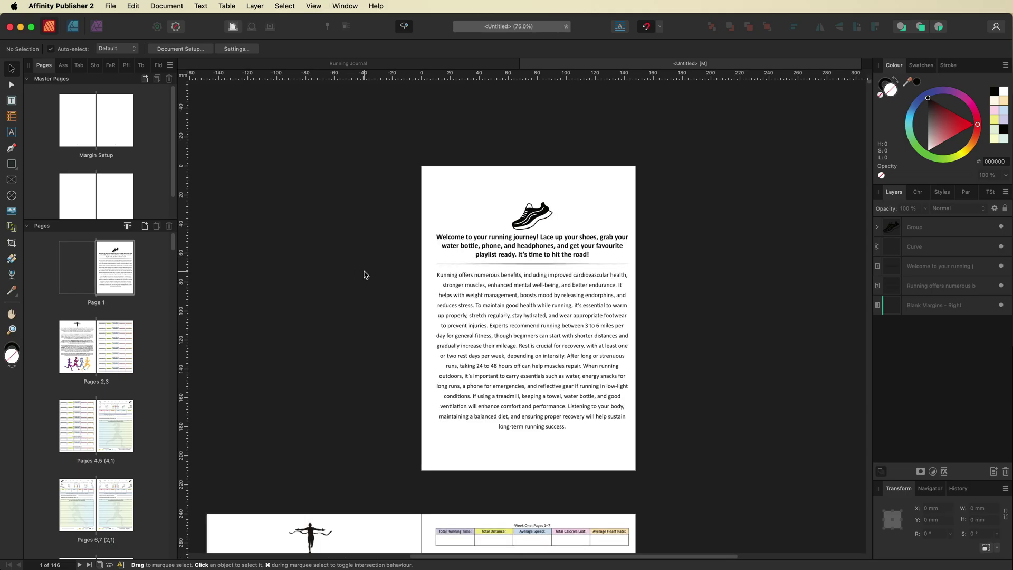
scroll(364, 274, "down", 10)
scroll(364, 274, "down", 10)
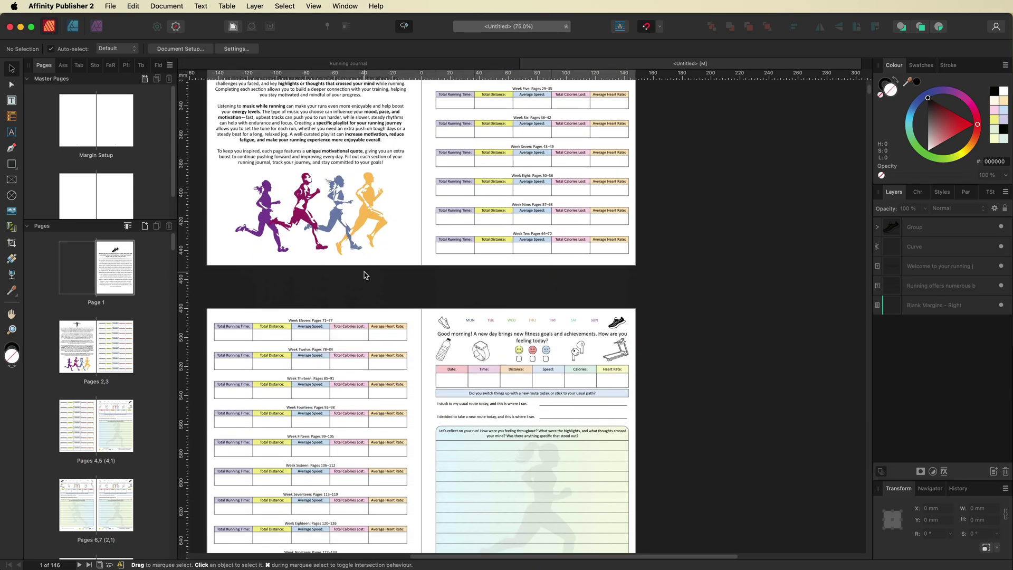
scroll(392, 303, "down", 4)
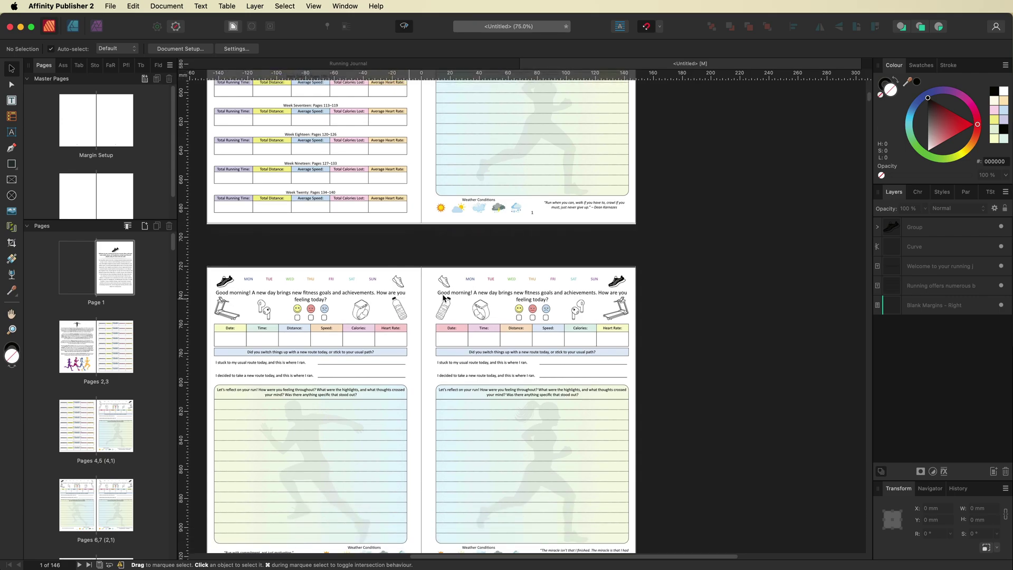
scroll(573, 187, "down", 2)
scroll(573, 187, "left", 2)
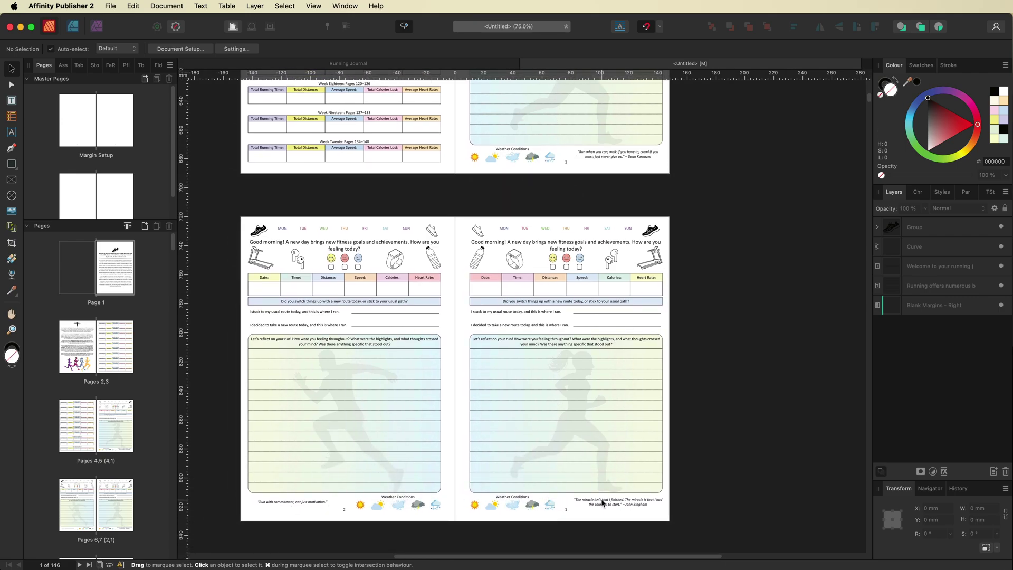
scroll(606, 498, "down", 10)
scroll(606, 498, "down", 7)
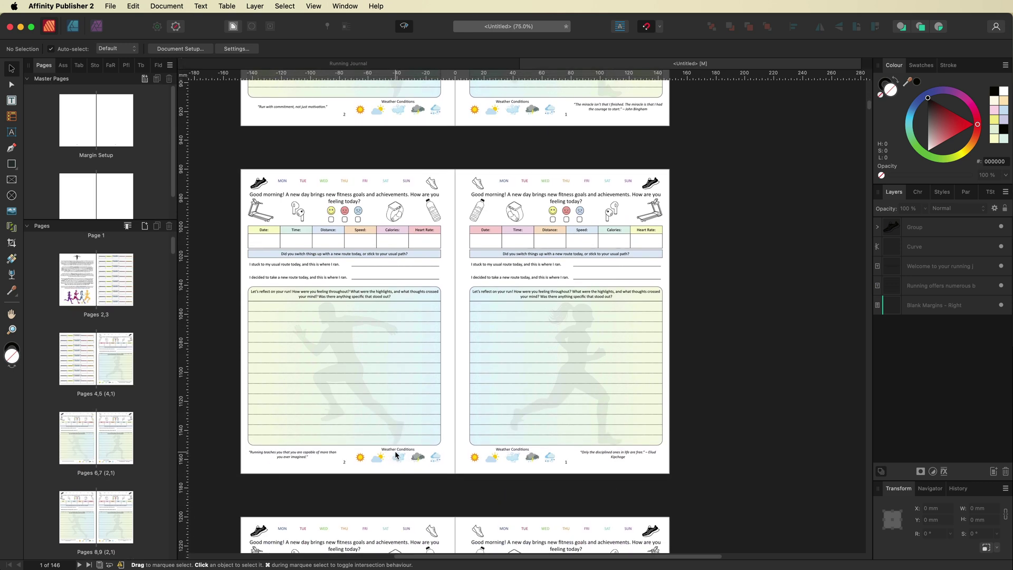
scroll(354, 456, "down", 7)
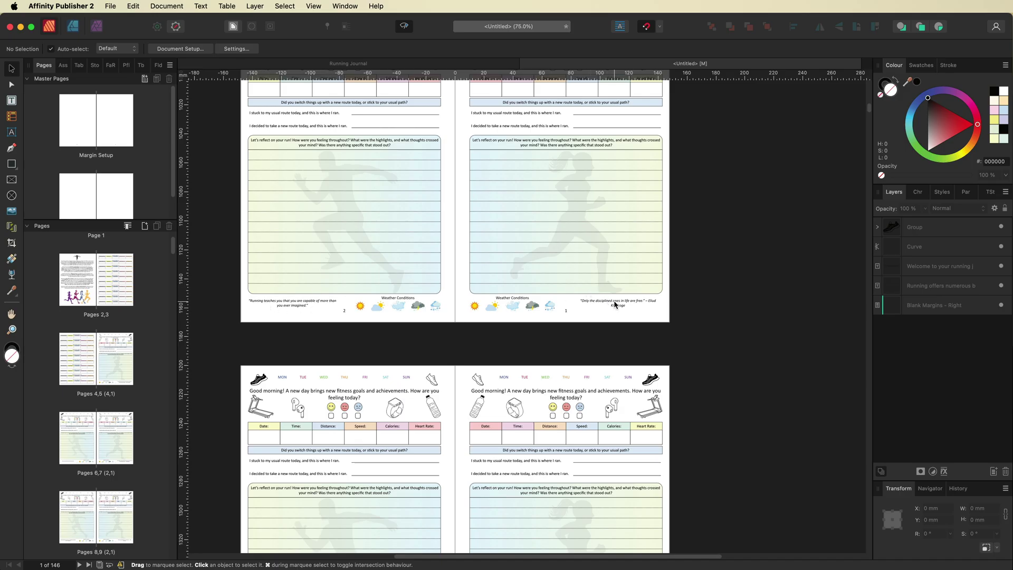
scroll(615, 305, "down", 10)
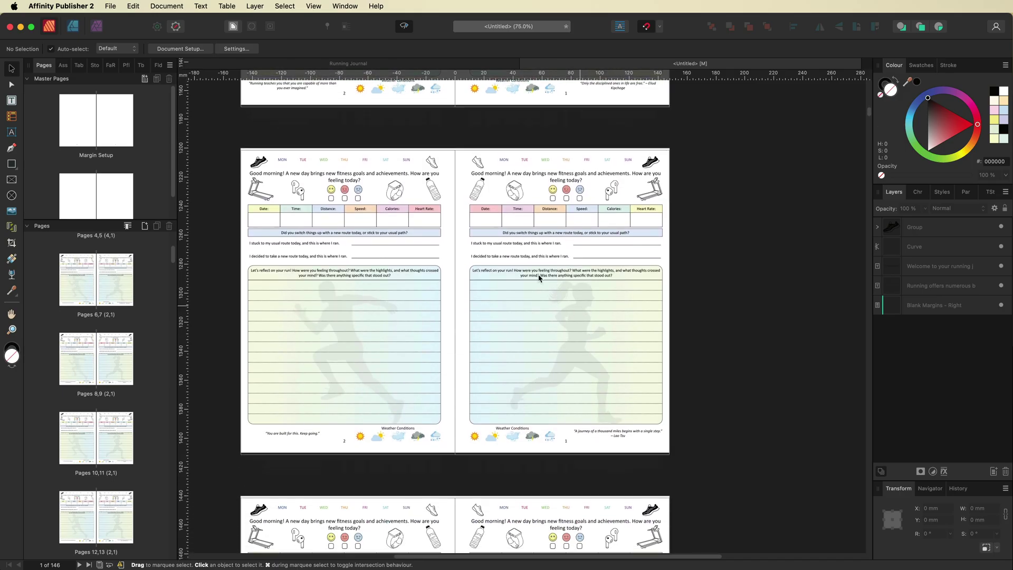
scroll(396, 221, "down", 15)
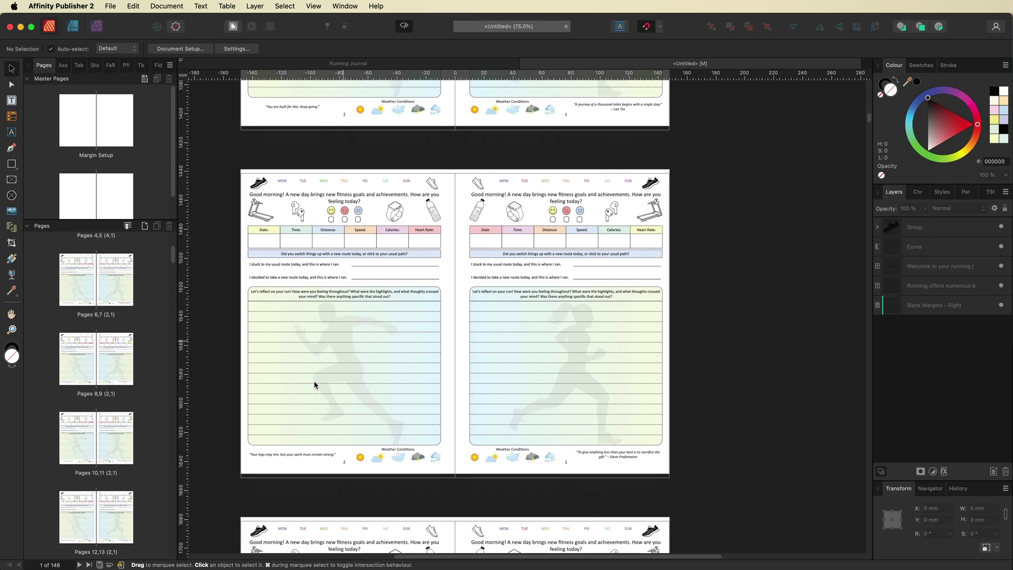
scroll(315, 385, "down", 2)
scroll(573, 419, "down", 8)
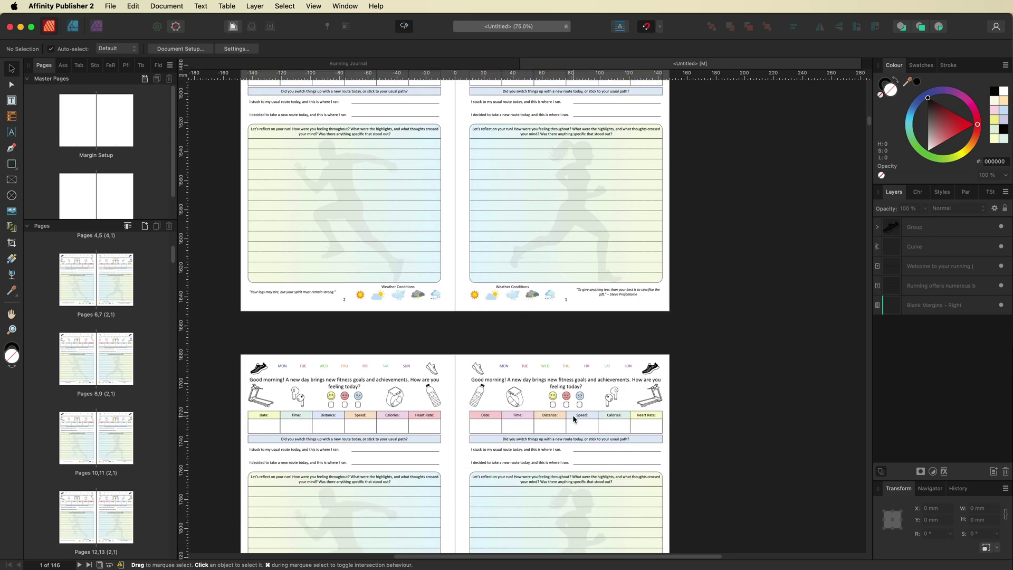
Examine the page numbers and quotes at the foot of further daily spreads in the merged document
scroll(526, 348, "down", 10)
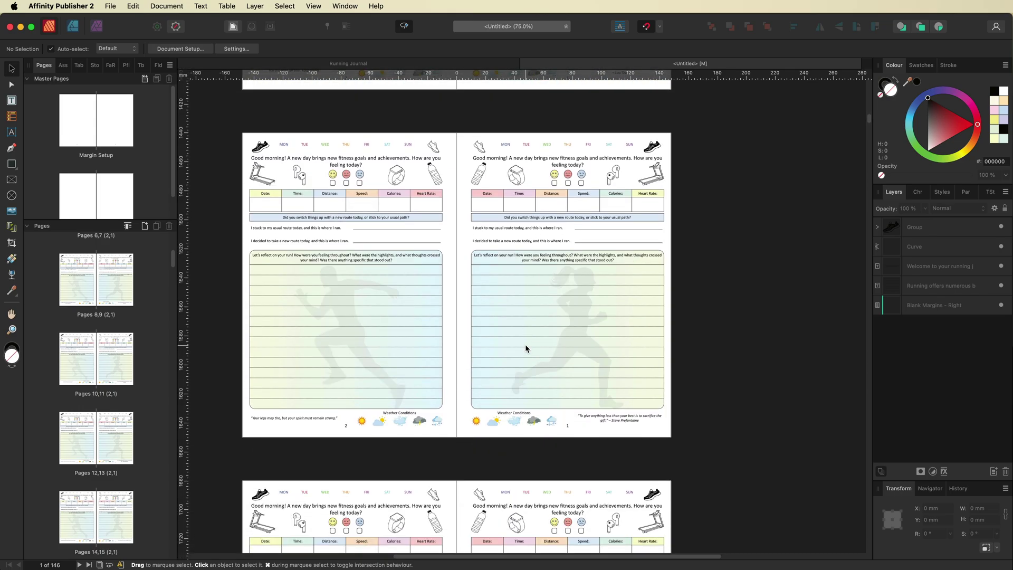
scroll(510, 351, "down", 3)
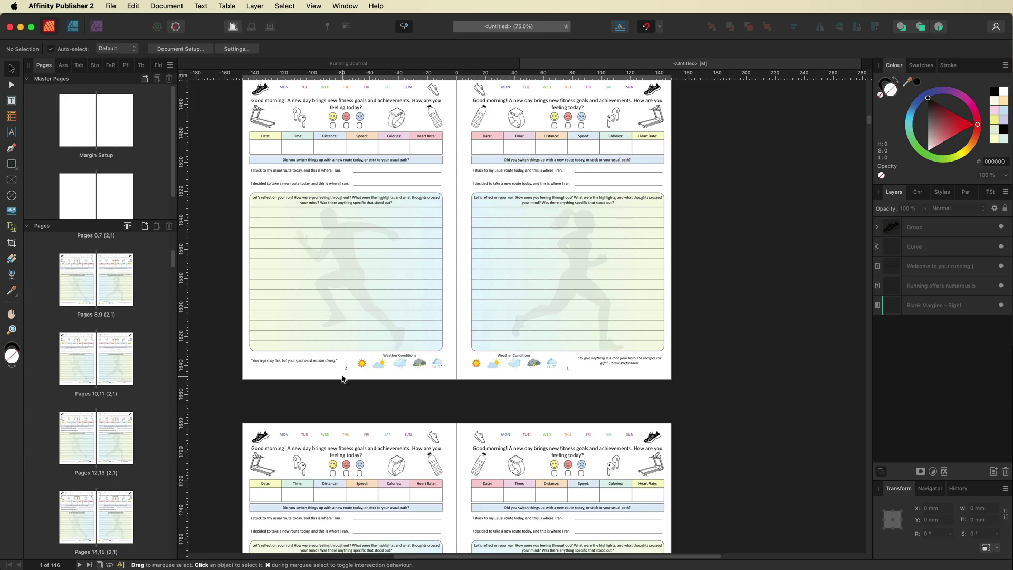
scroll(575, 377, "down", 15)
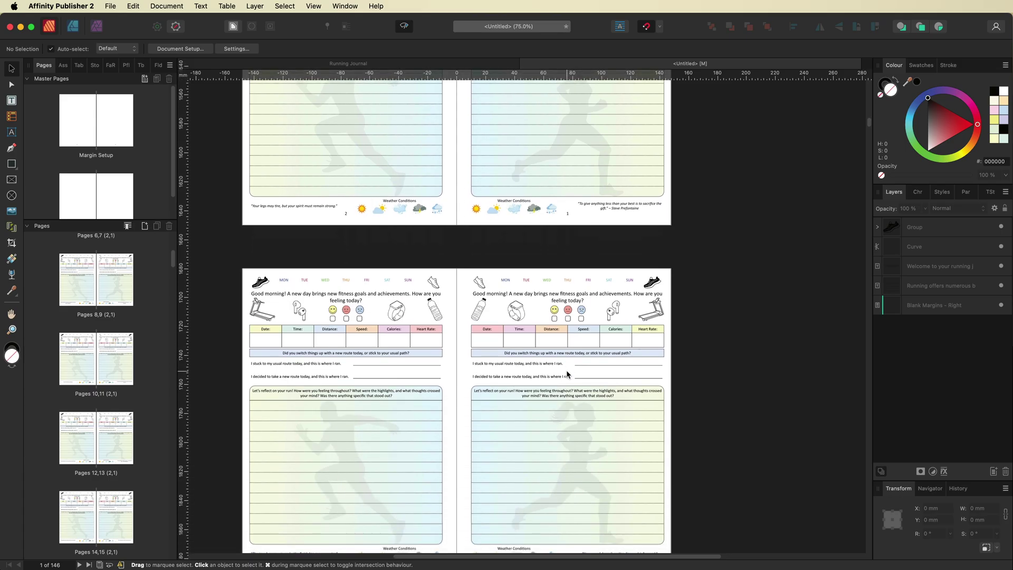
scroll(582, 372, "down", 1)
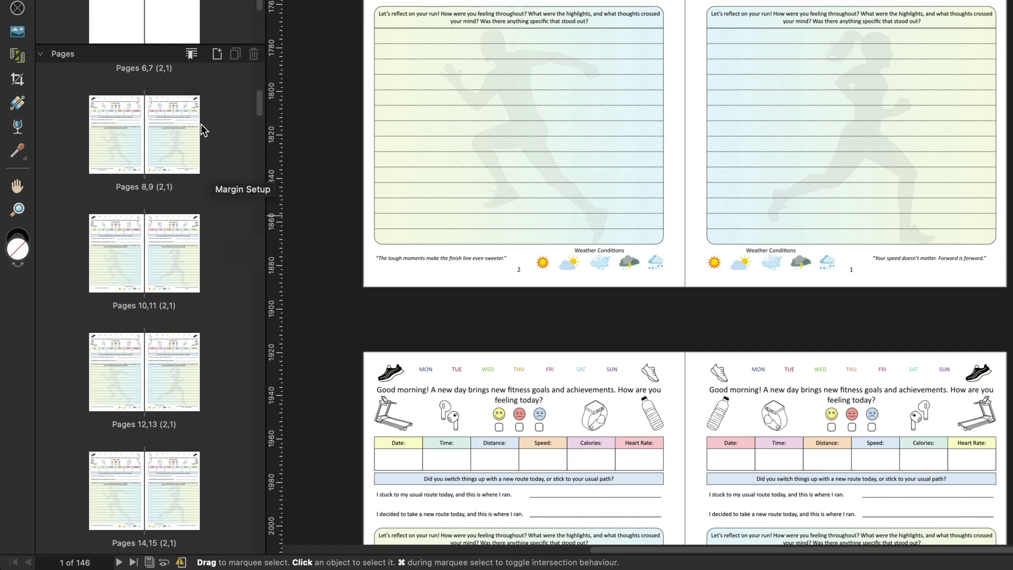
Delete sections 3 to 71 in the Section Manager so section 2 runs through all the daily pages, and close the manager
left_click(193, 53)
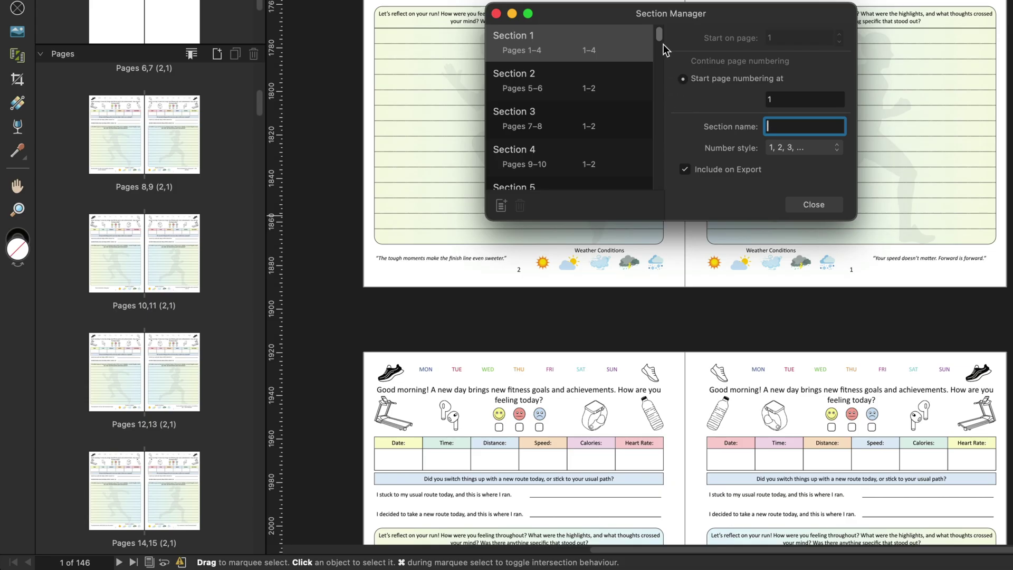
left_click_drag(659, 33, 650, 187)
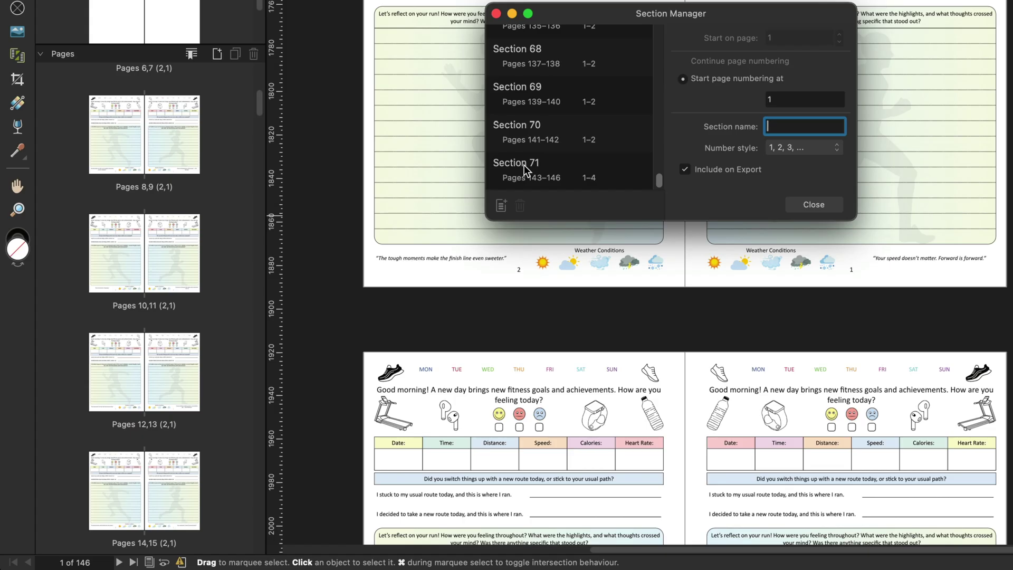
left_click(554, 184)
left_click_drag(659, 181, 659, 37)
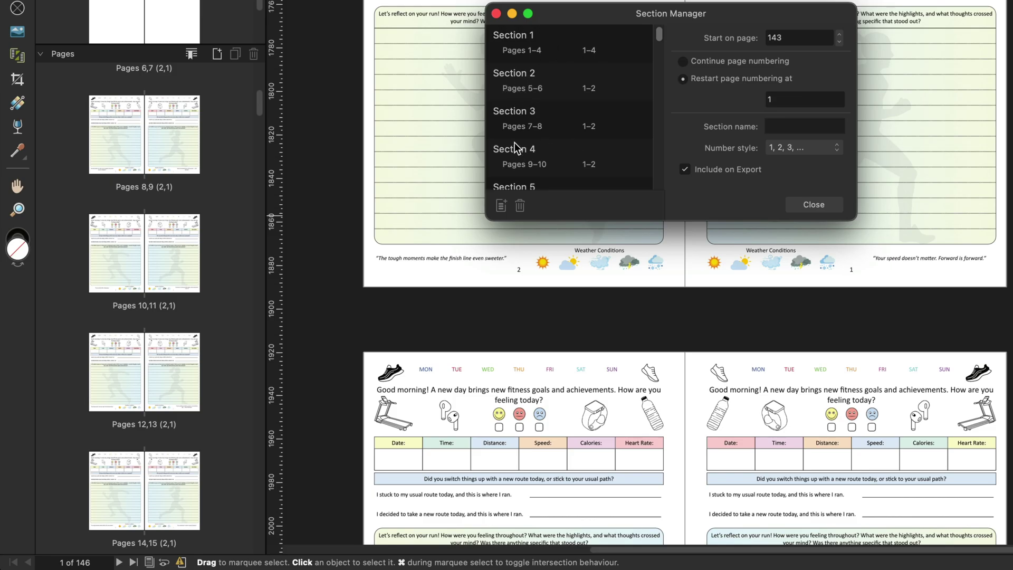
left_click(525, 115)
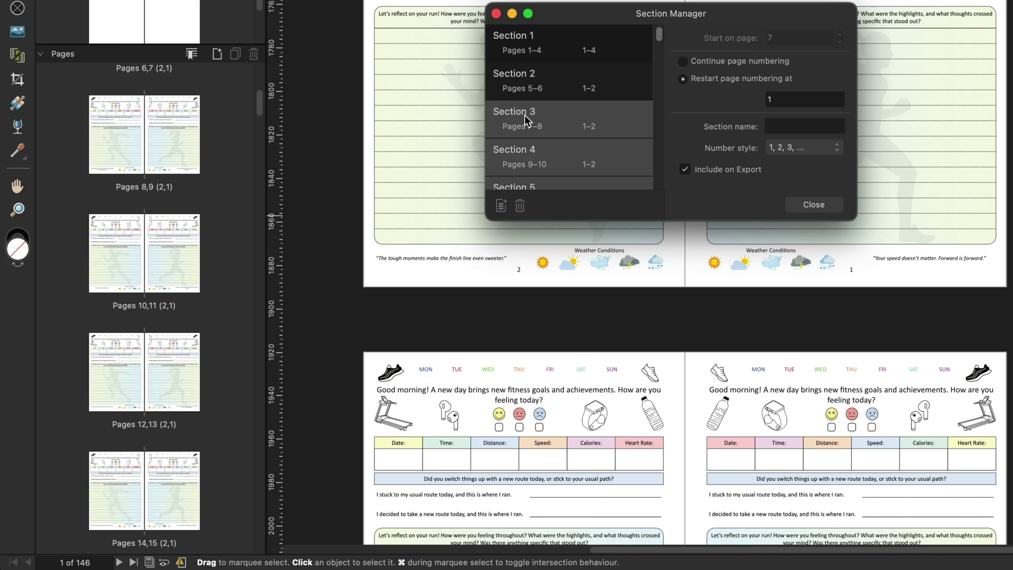
left_click_drag(659, 36, 653, 201)
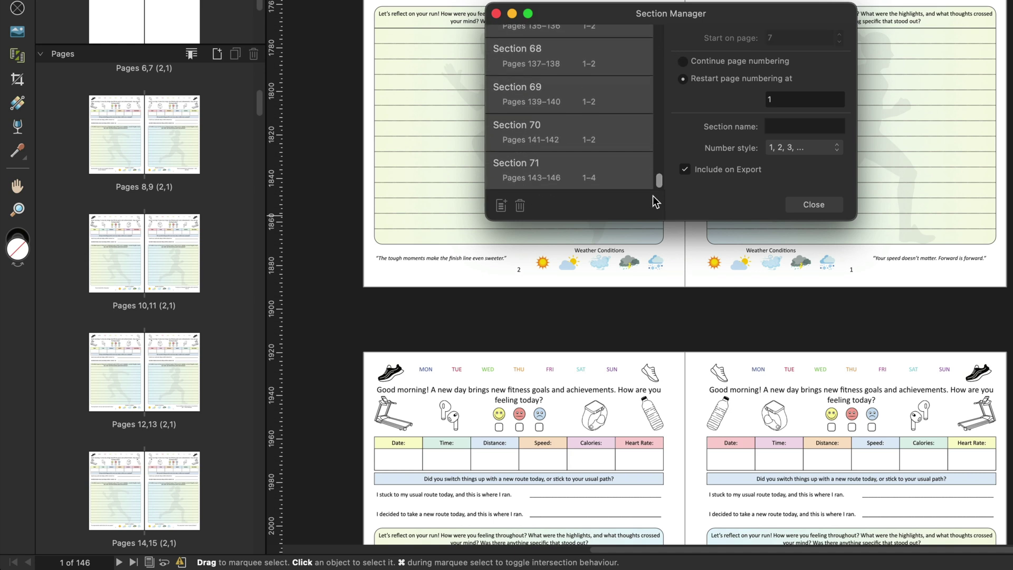
left_click(520, 207)
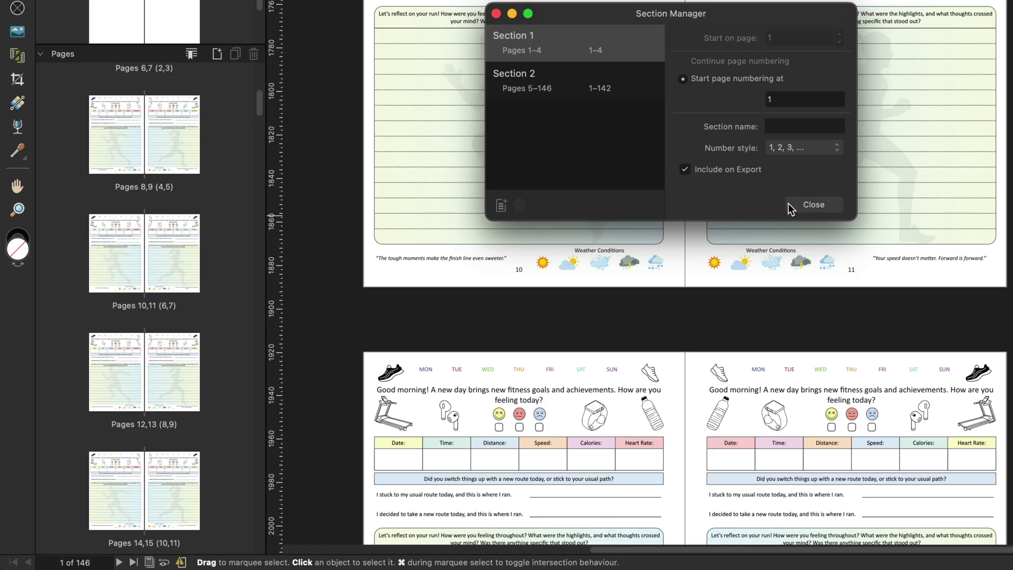
left_click(816, 205)
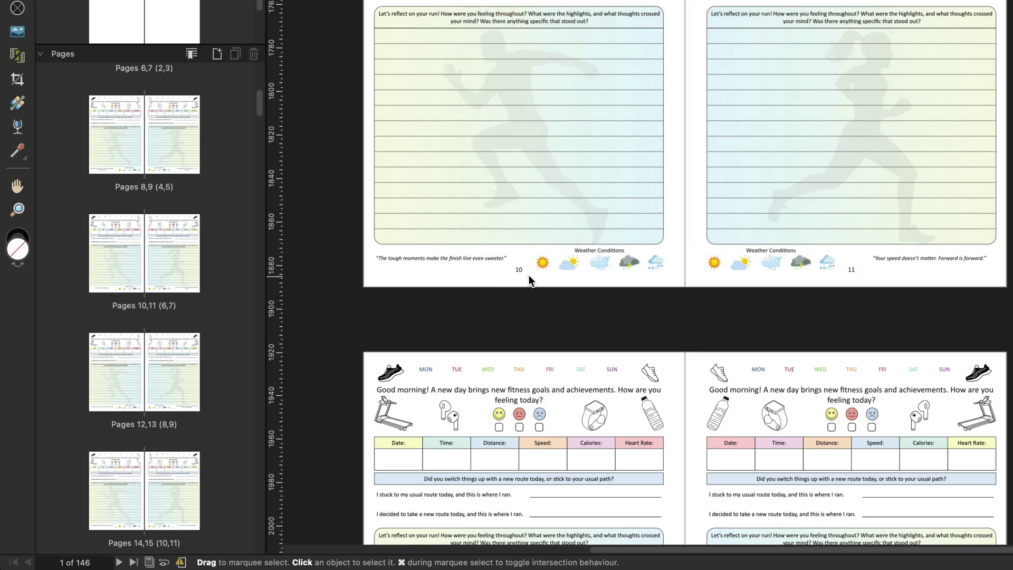
Check the page numbers and quotes on the daily spreads numbered 12 to 17
scroll(877, 269, "down", 10)
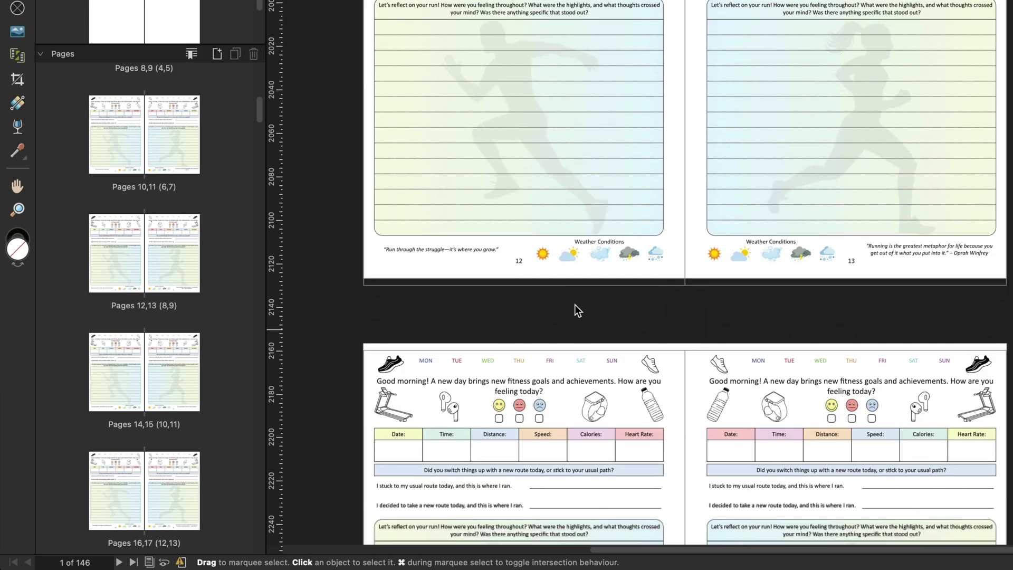
scroll(574, 304, "down", 10)
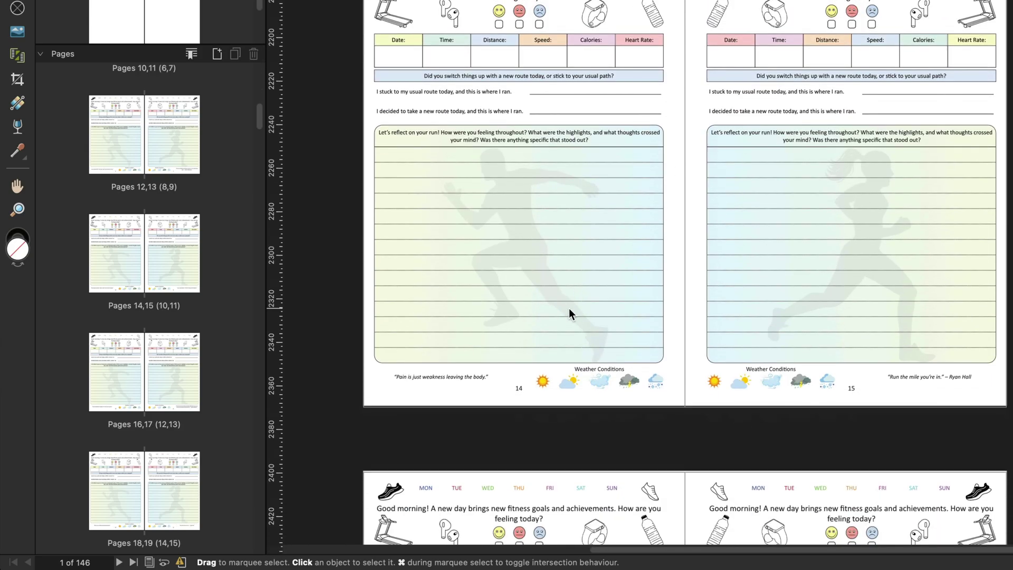
scroll(569, 311, "down", 10)
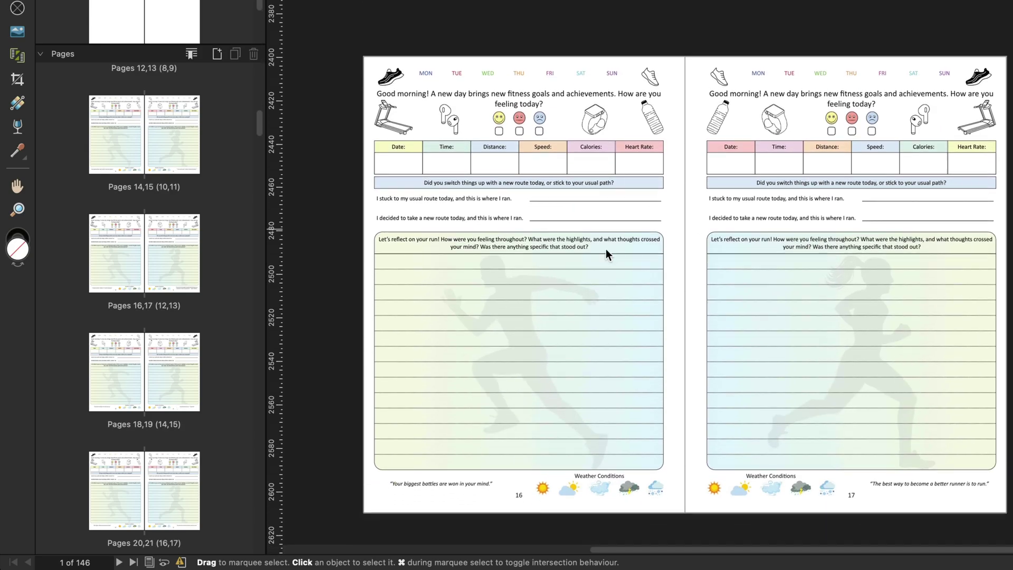
scroll(260, 100, "up", 15)
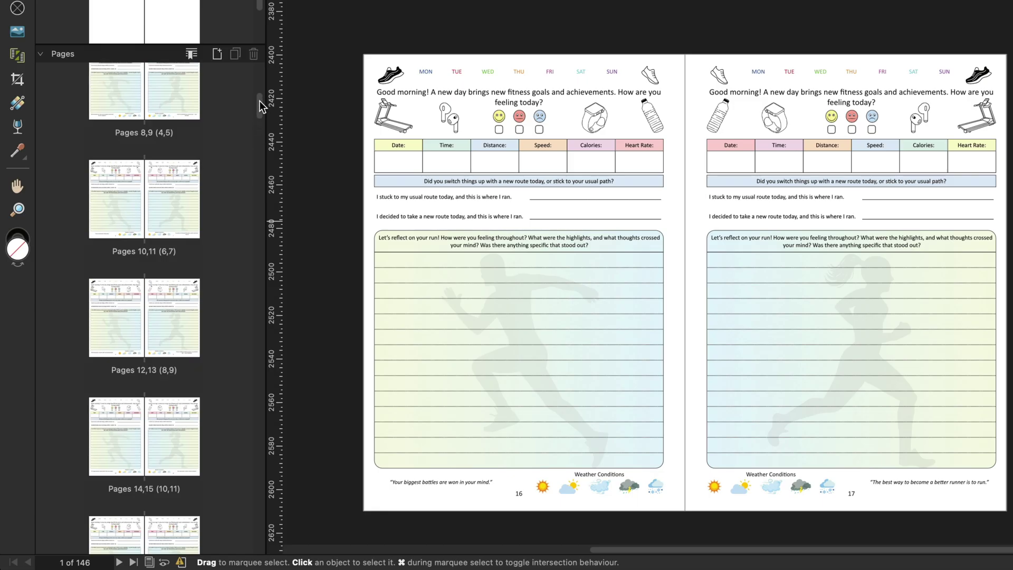
Go back to page 1 and review the introduction, the weekly summary tables and the first daily pages
left_click(183, 138)
scroll(628, 316, "down", 10)
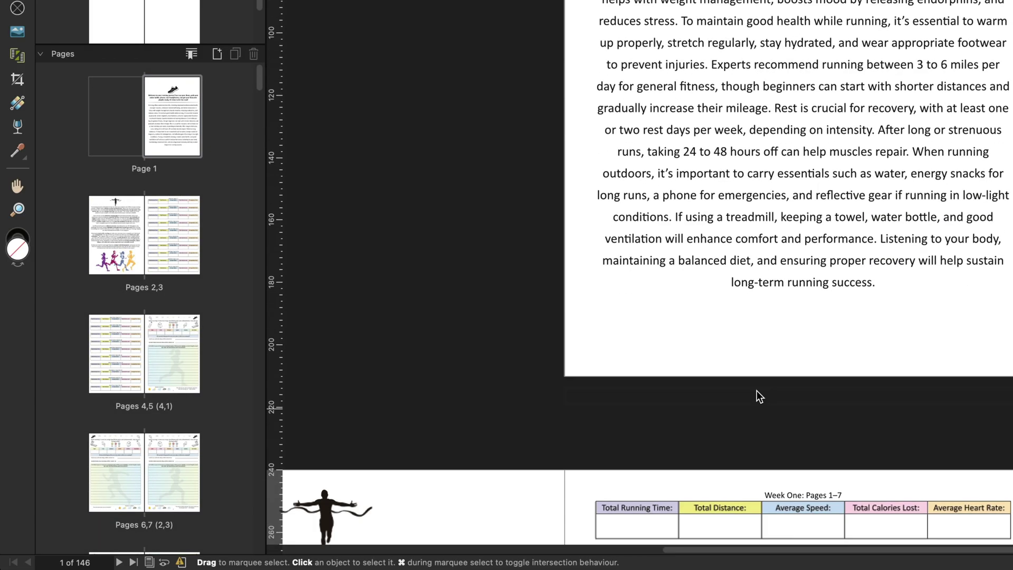
scroll(770, 205, "down", 10)
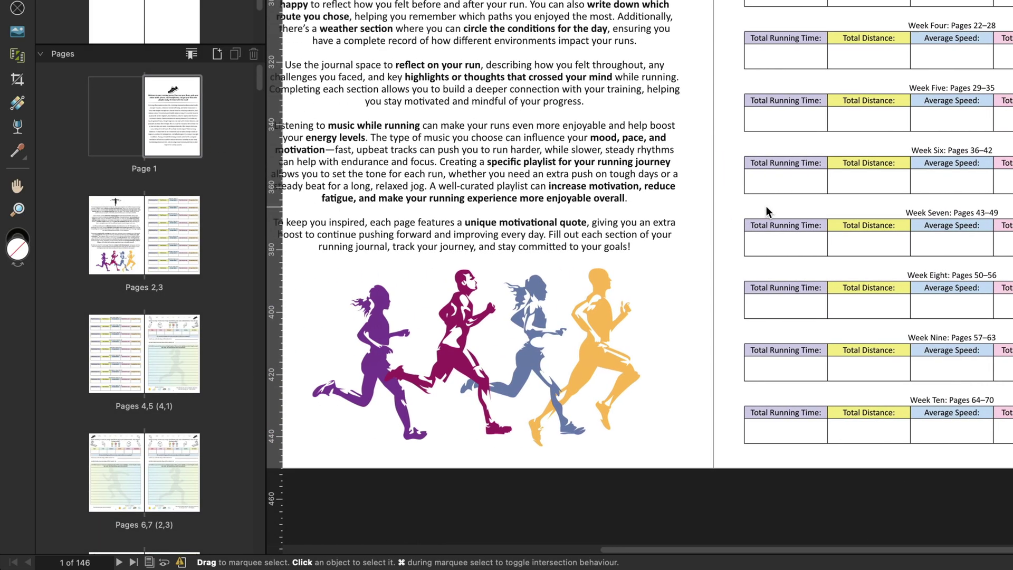
scroll(766, 206, "down", 10)
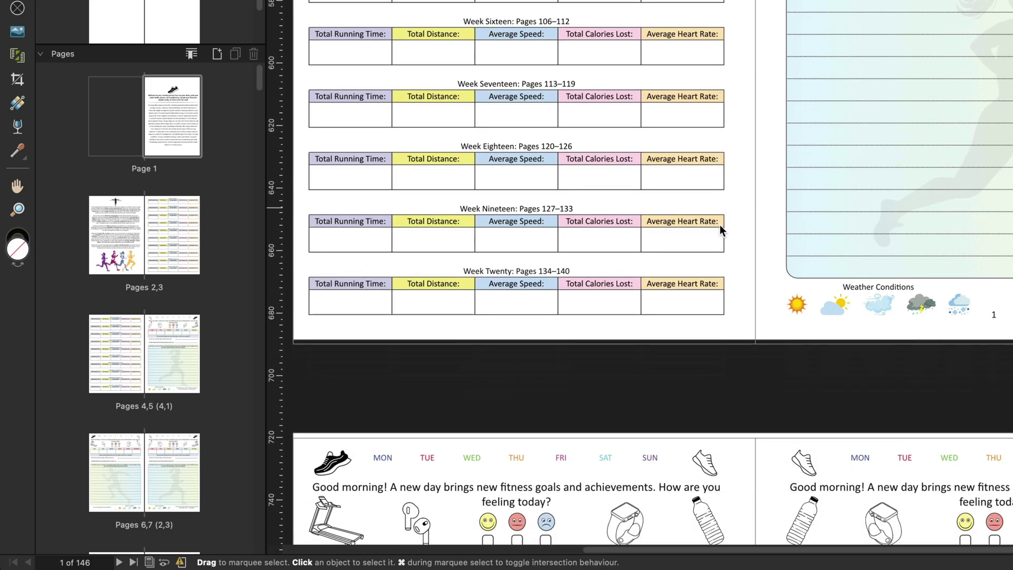
scroll(963, 299, "down", 12)
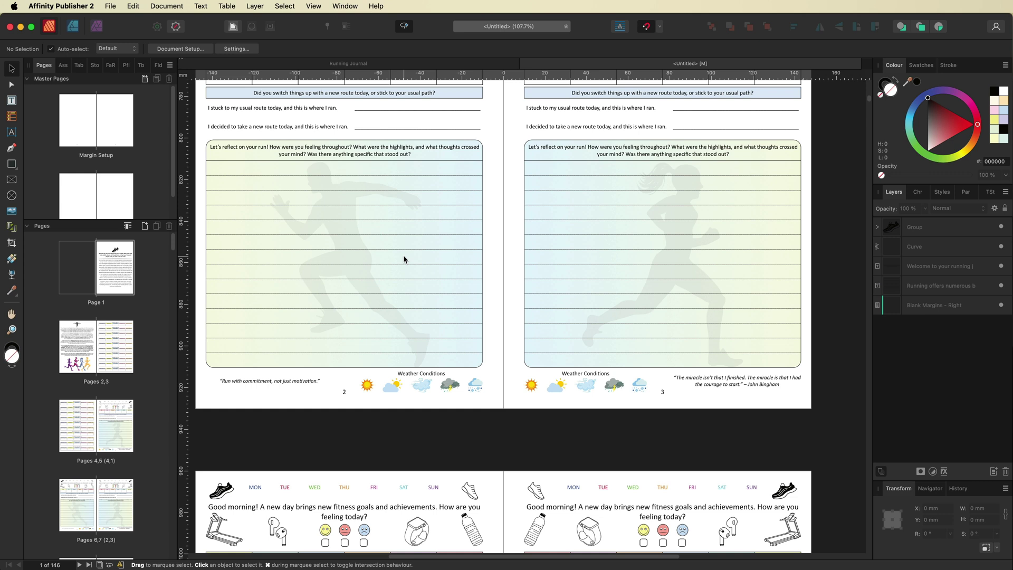
scroll(403, 256, "down", 4)
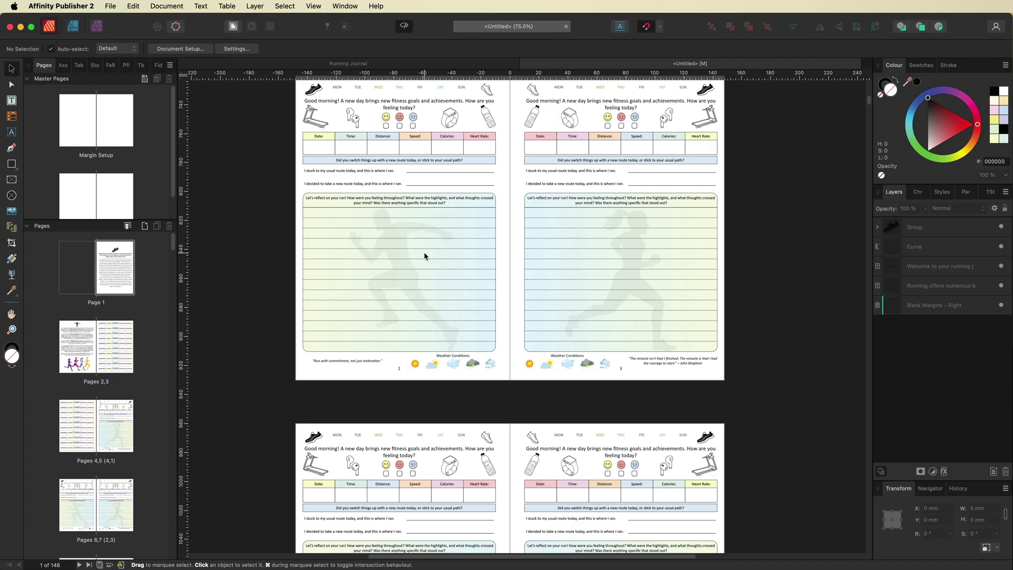
scroll(428, 274, "right", 1)
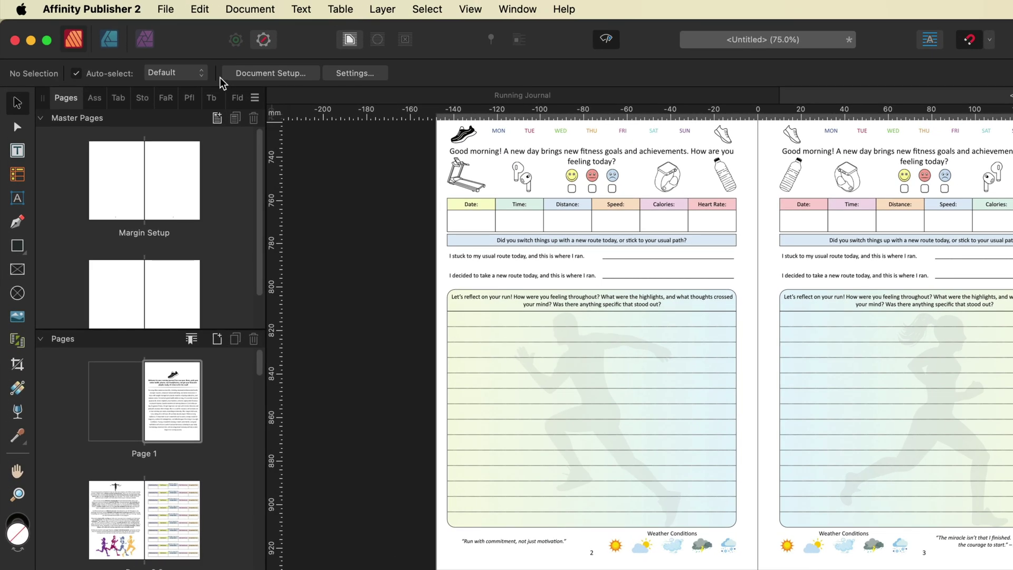
Create a new two-page A5 print document with facing pages starting on the right, and select page 1
left_click(165, 9)
left_click(166, 30)
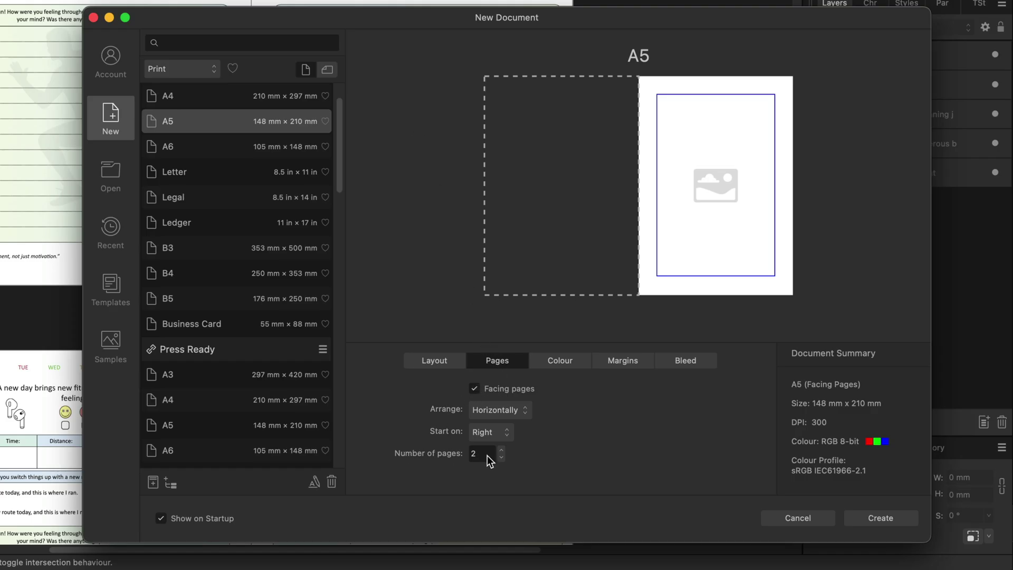
left_click(864, 515)
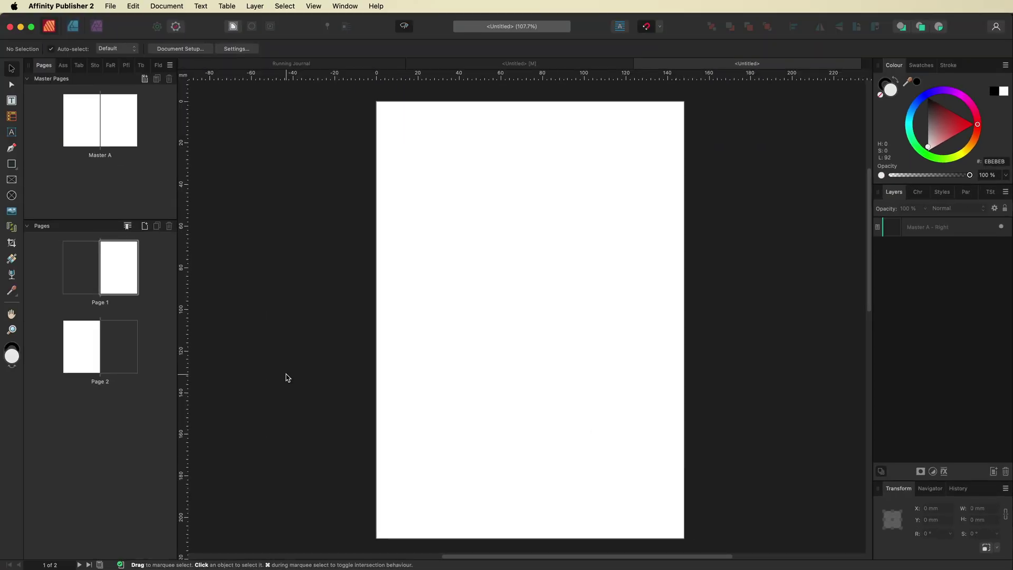
left_click(122, 284)
left_click(97, 346)
left_click(118, 282)
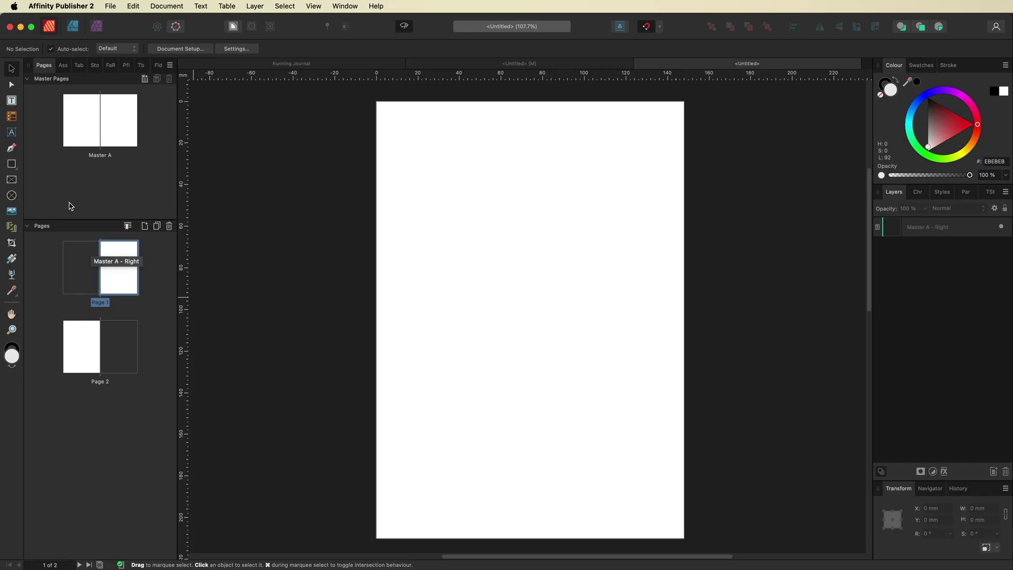
Add a full-width table on page 1 with the Table tool and set the height of all its cells to 7.1 mm
left_click(12, 116)
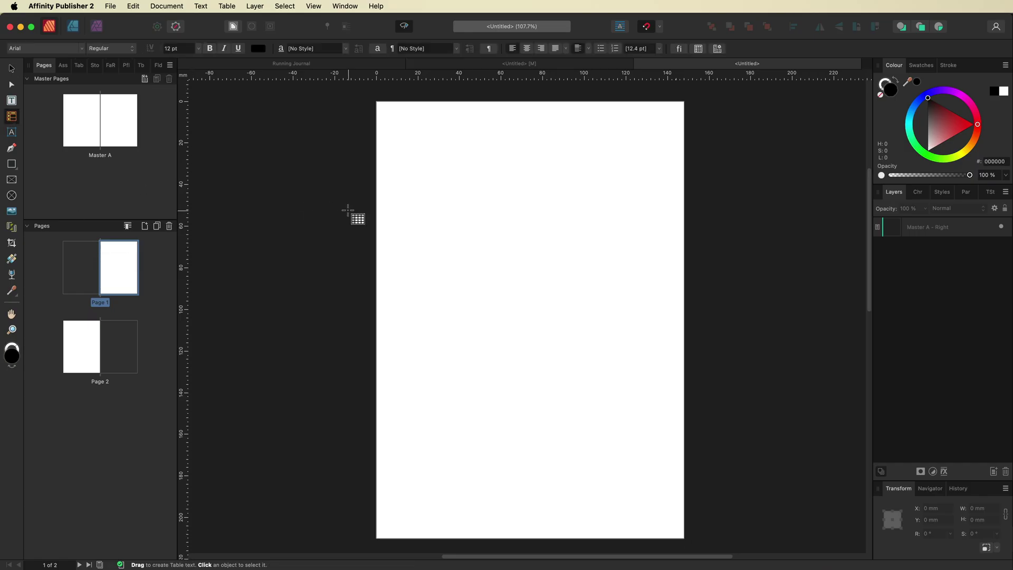
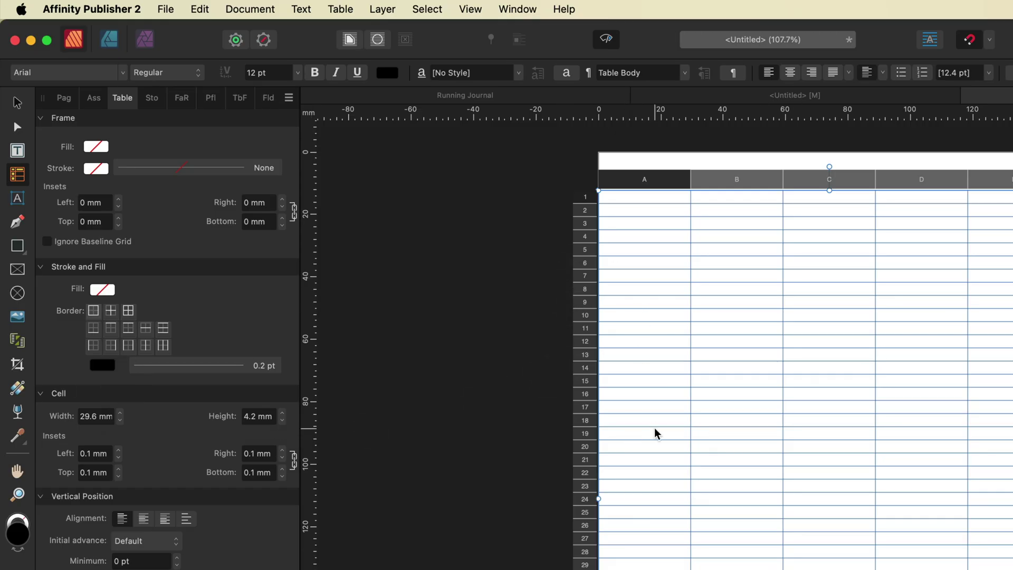
left_click_drag(624, 197, 1005, 567)
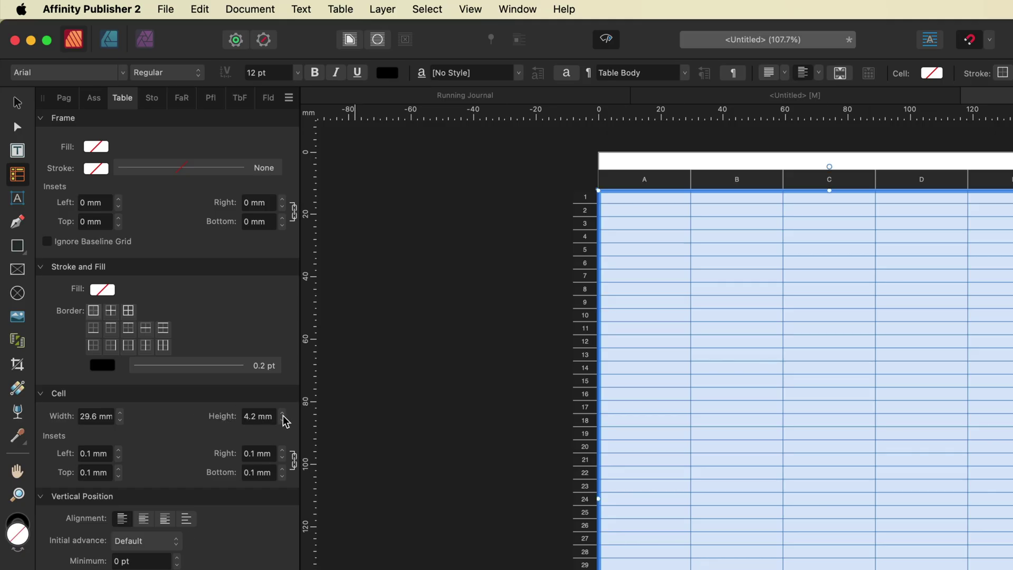
left_click(264, 415)
type("7.1")
key("Return")
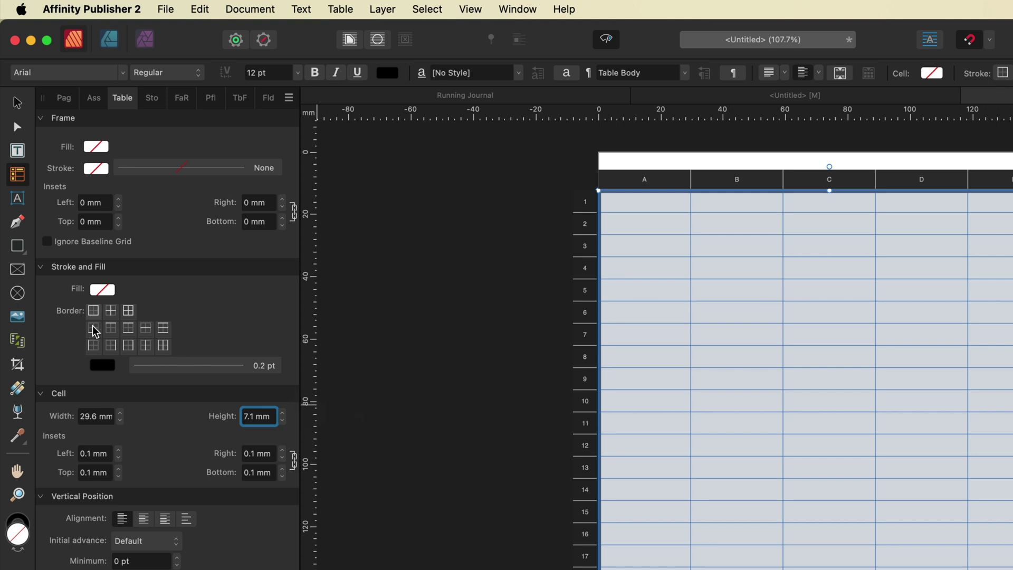
Remove the stroke from the inner vertical borders of all table cells and deselect the table
left_click(148, 351)
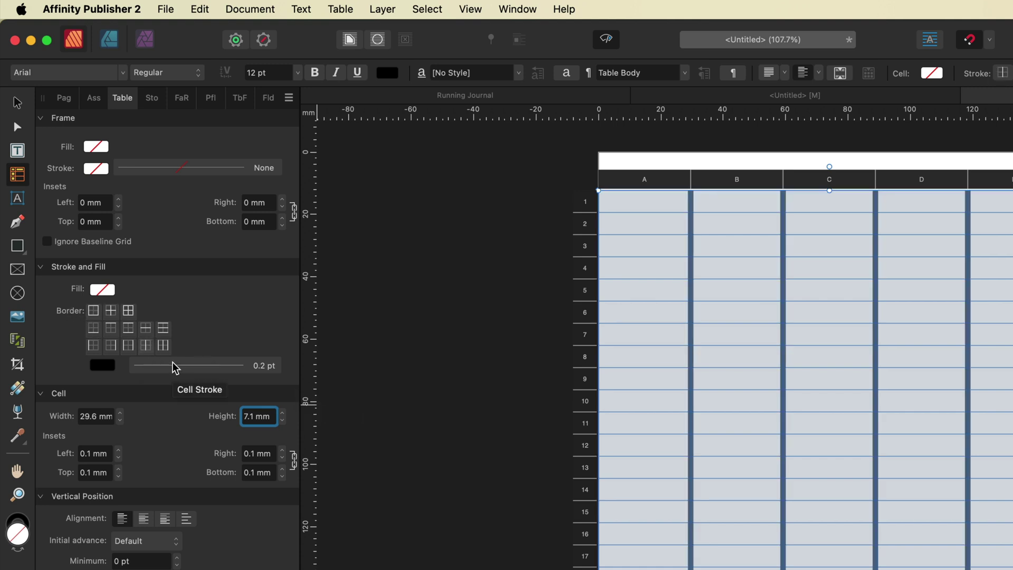
left_click(172, 364)
left_click(137, 395)
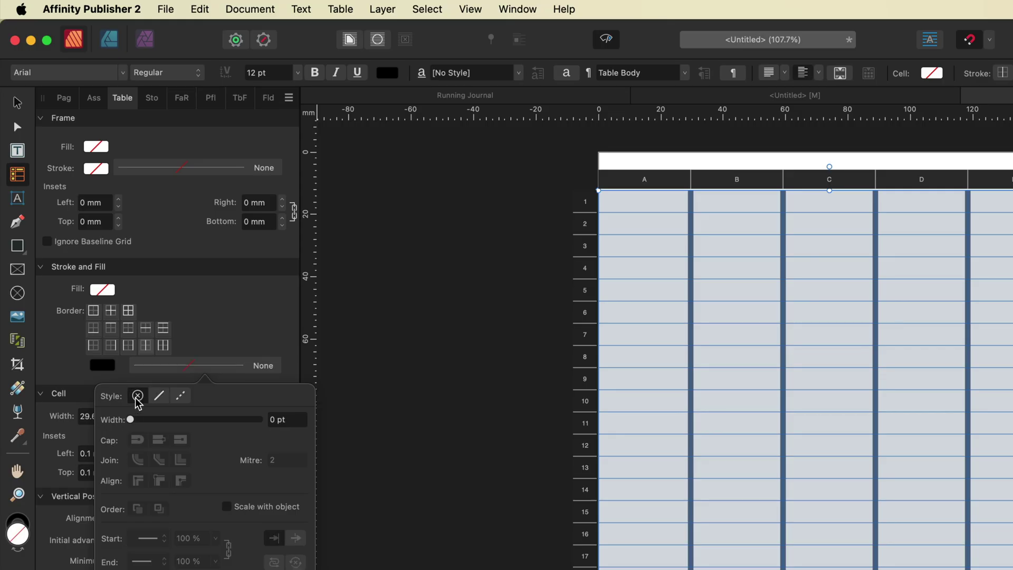
key("Escape")
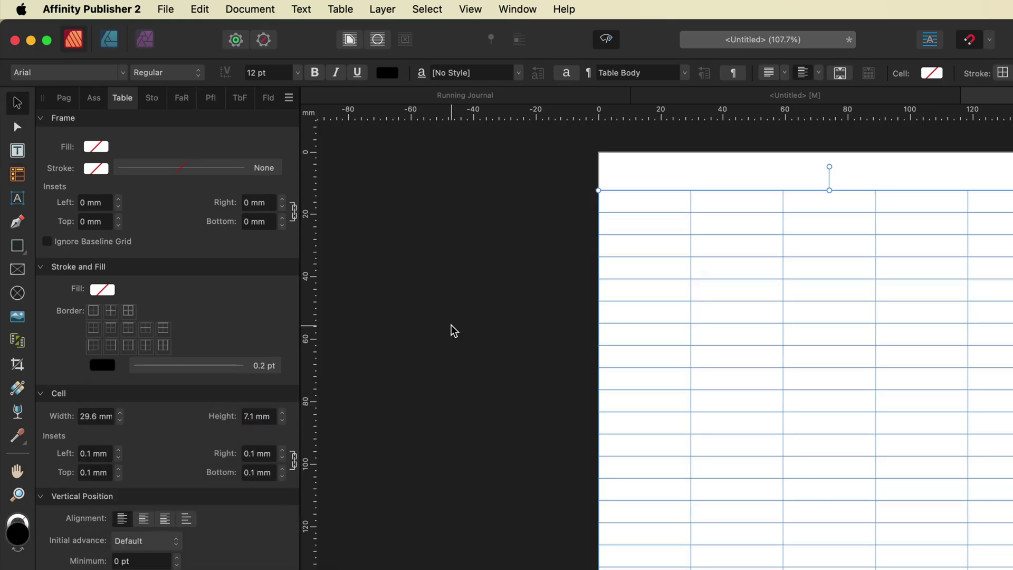
left_click(452, 330)
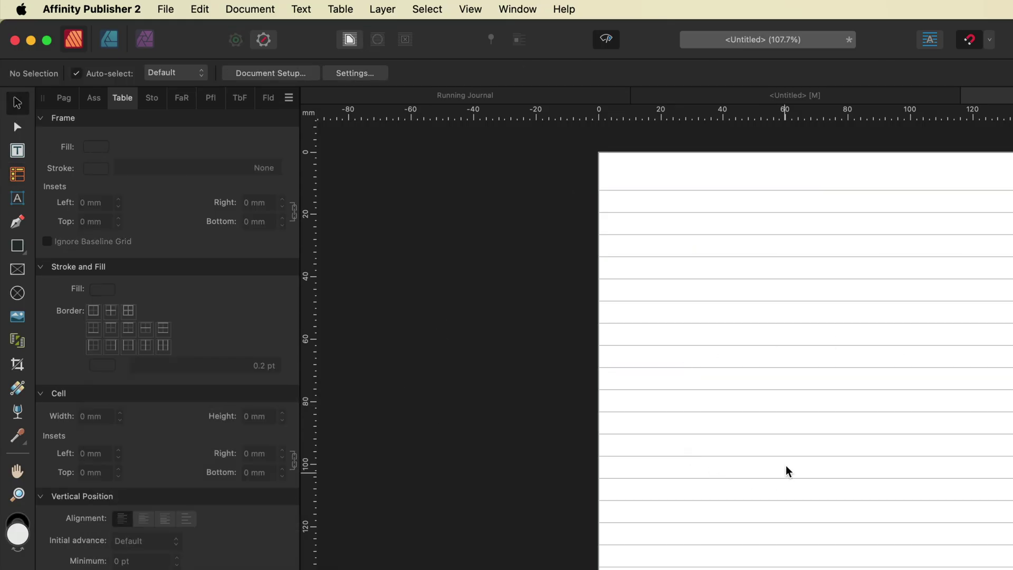
Select all the table's cells and set the stroke of their inner horizontal borders to 0.5 pt
left_click(687, 265)
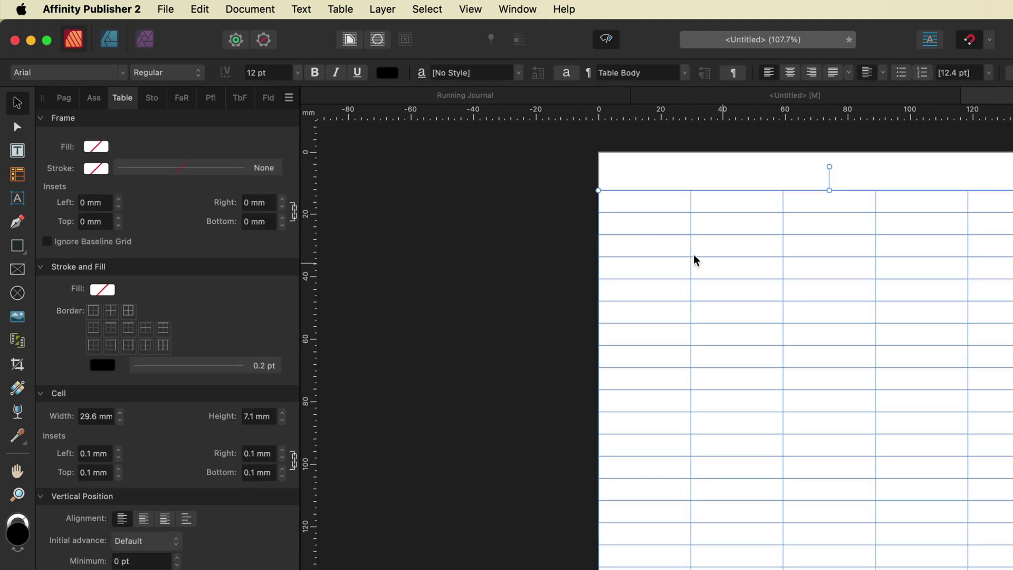
double_click(633, 208)
left_click_drag(621, 195, 936, 519)
key("super+a")
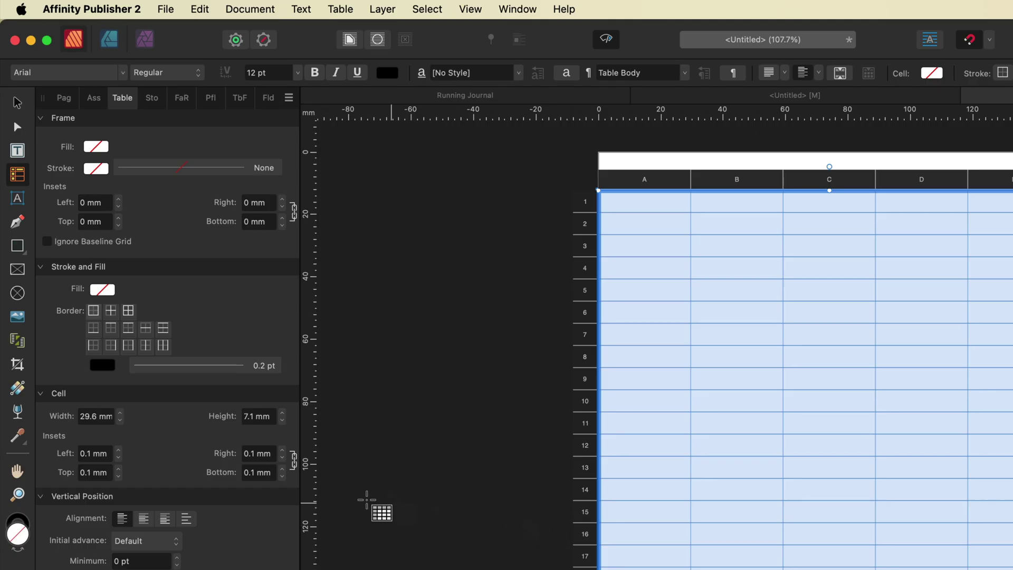
left_click(147, 331)
left_click(167, 367)
left_click_drag(135, 420, 146, 421)
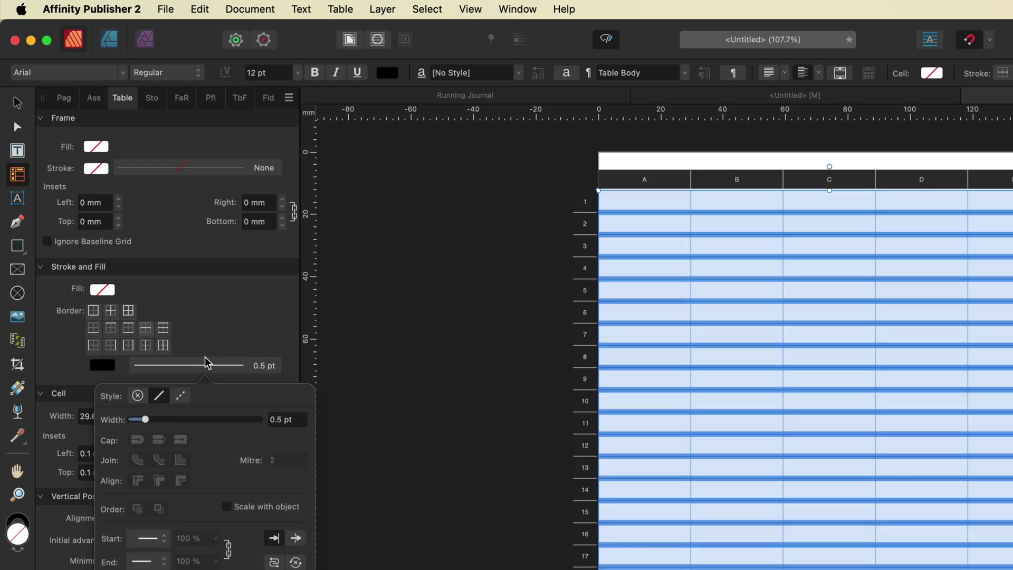
Remove the stroke from the outer borders of the selected table cells and deselect the table
left_click(94, 314)
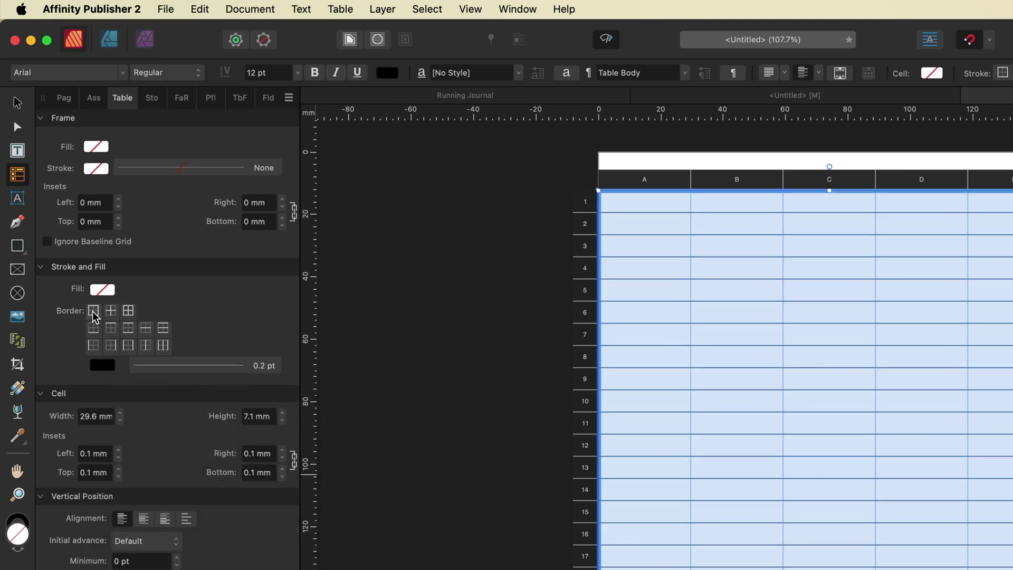
left_click(159, 369)
left_click(138, 395)
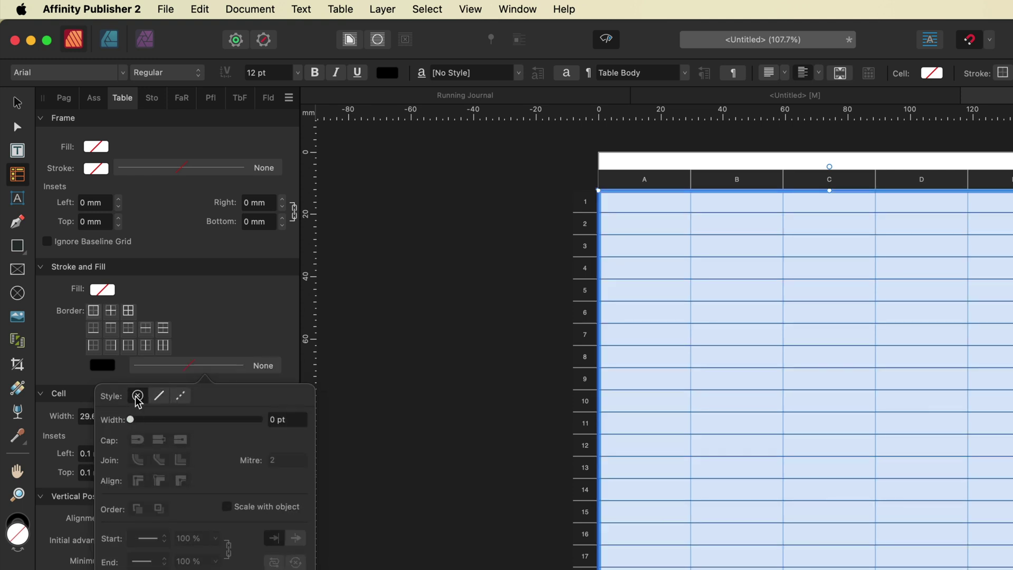
left_click(17, 102)
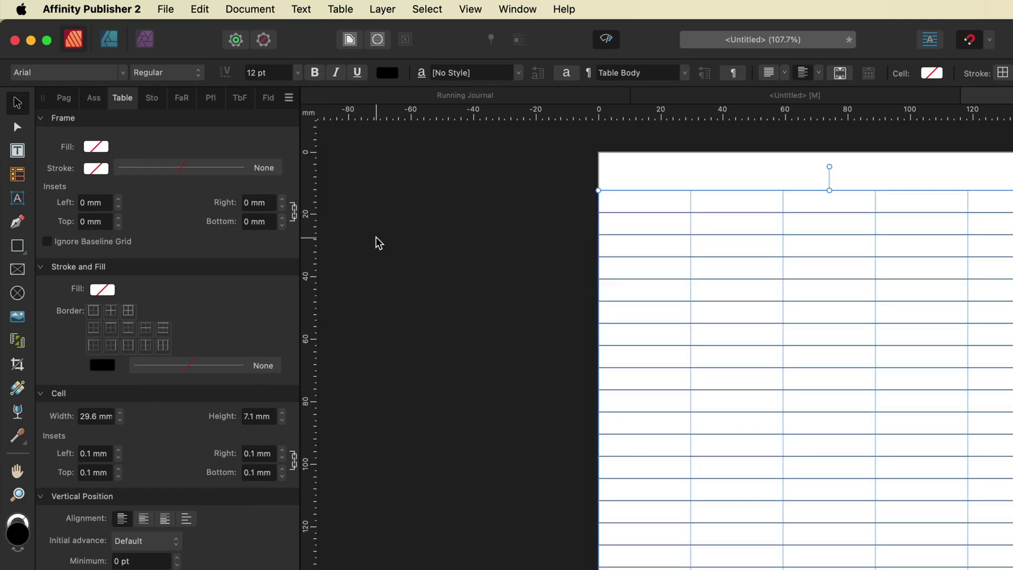
left_click(378, 243)
scroll(522, 510, "down", 2)
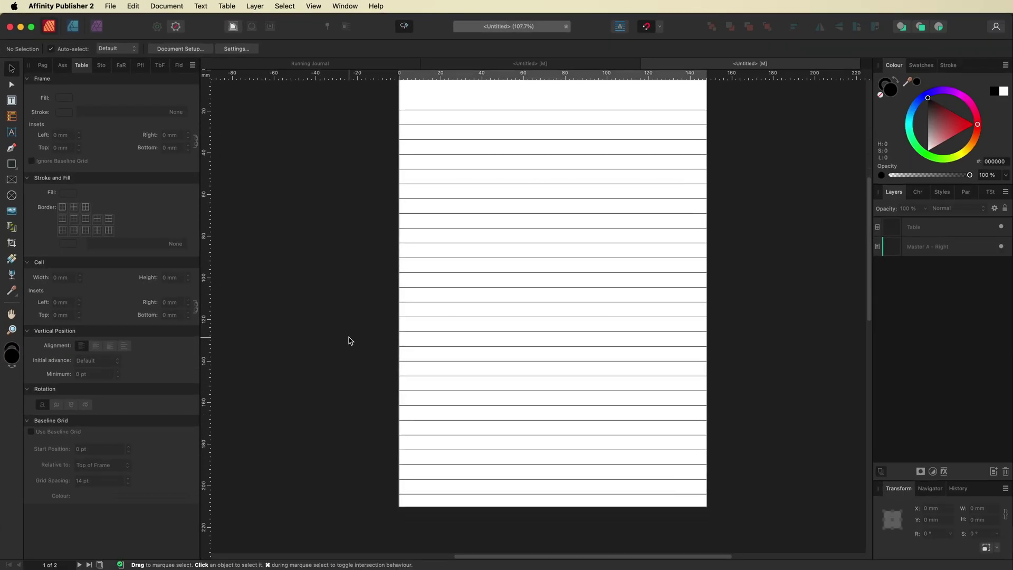
Remove the surplus table rows extending past the page's lower edge, keeping 28 rows, and deselect the table
double_click(478, 420)
key("super+a")
scroll(356, 422, "down", 2)
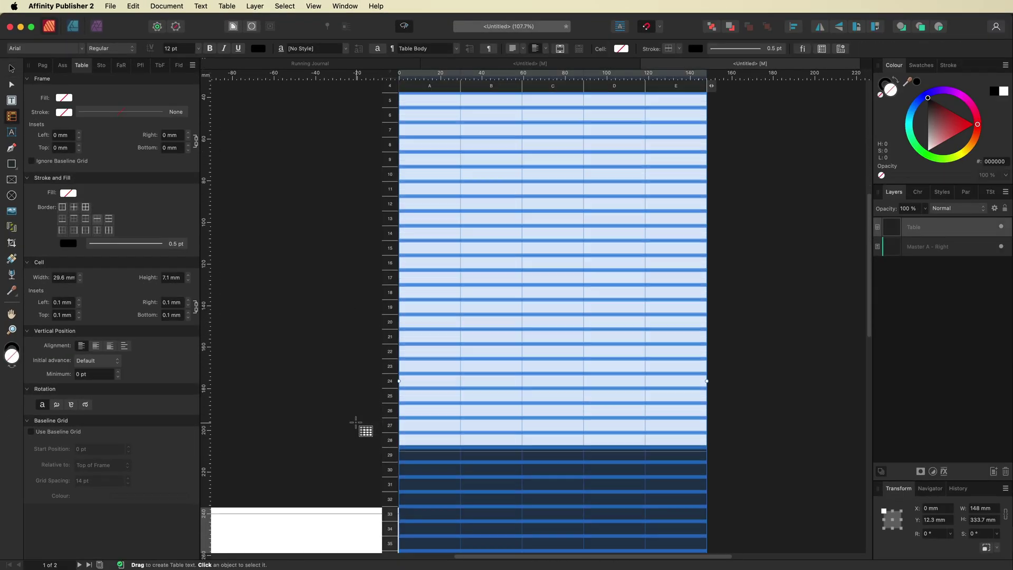
scroll(369, 411, "down", 5)
left_click_drag(391, 485, 411, 203)
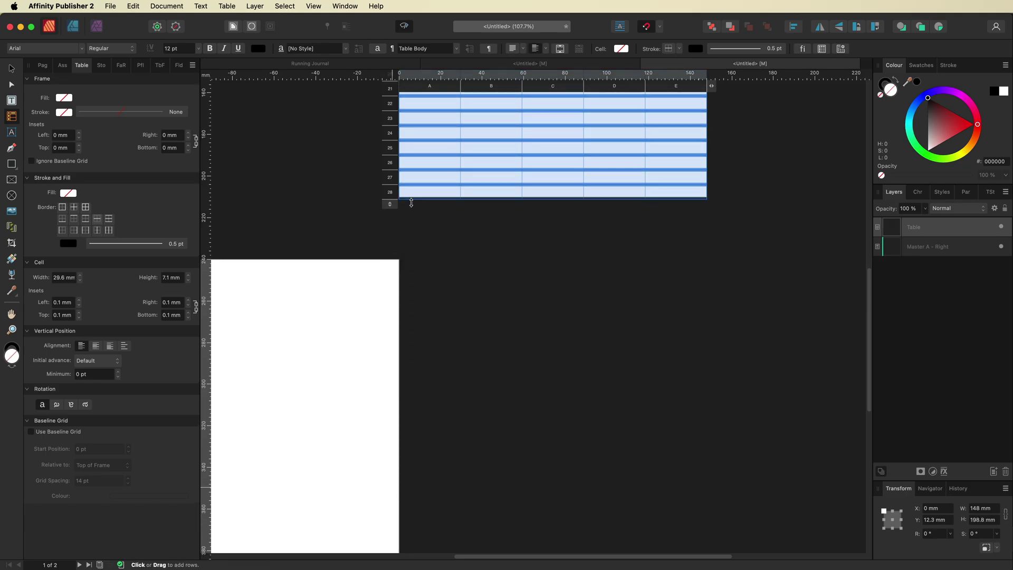
scroll(411, 203, "up", 8)
key("Escape")
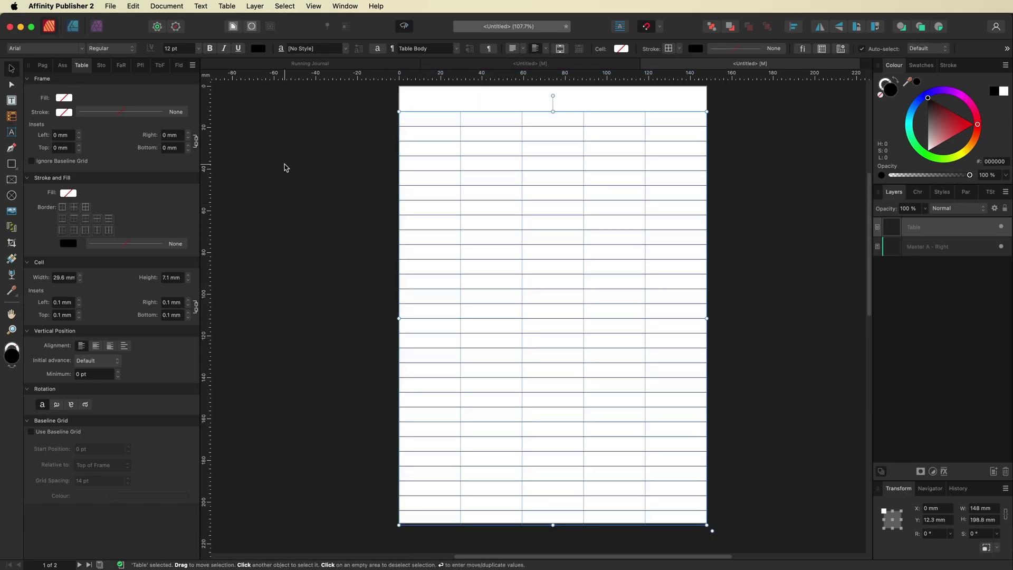
left_click(284, 168)
scroll(285, 166, "up", 1)
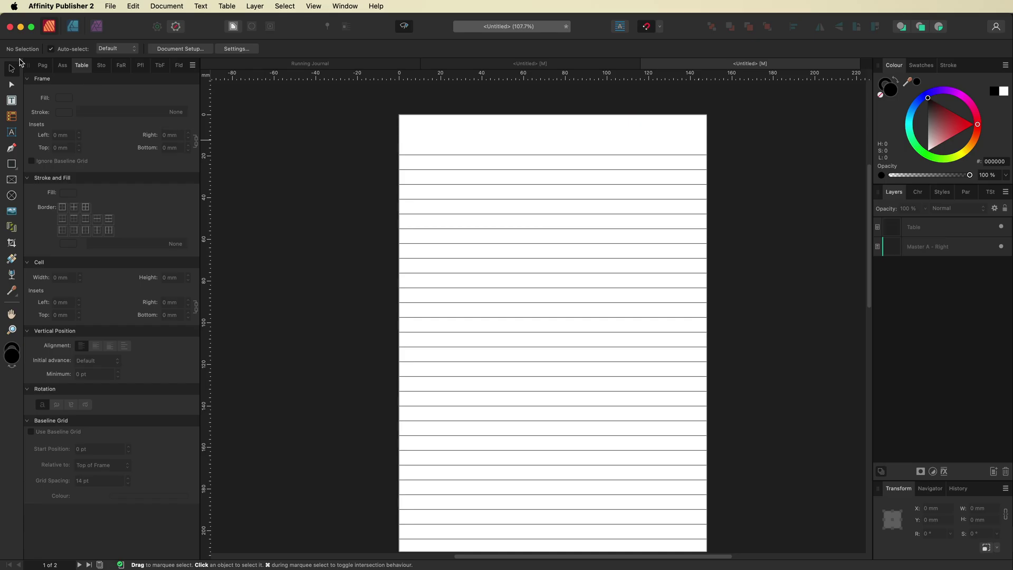
Copy the lined table from page 1 to page 2 and deselect it
left_click(42, 65)
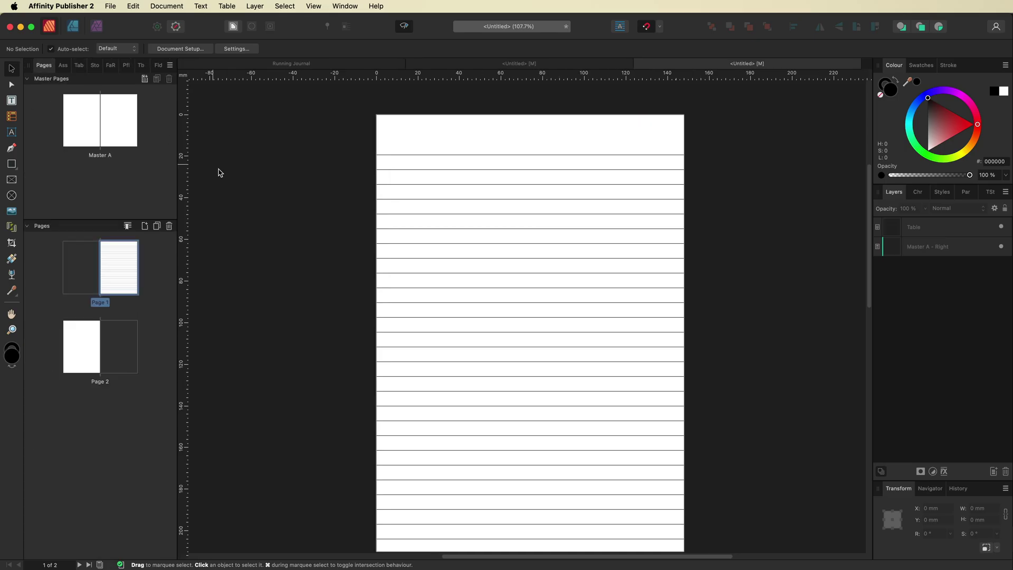
left_click(502, 252)
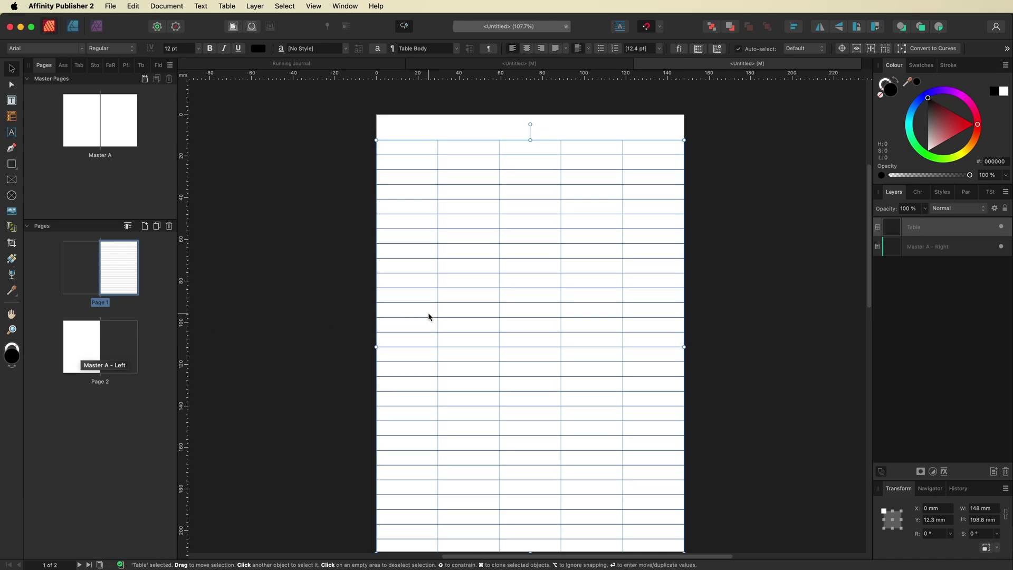
left_click(84, 336)
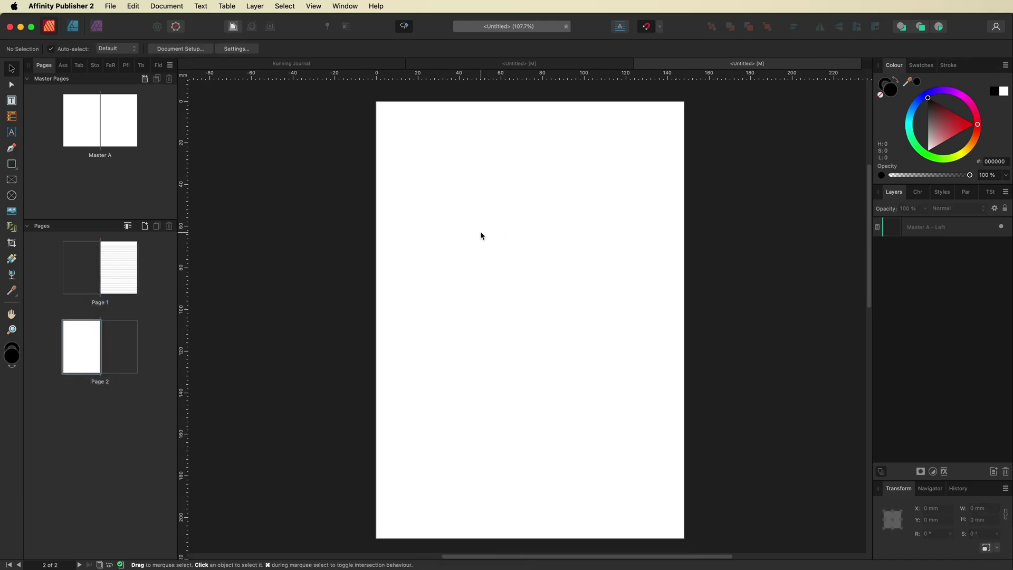
key("super+v")
left_click(299, 244)
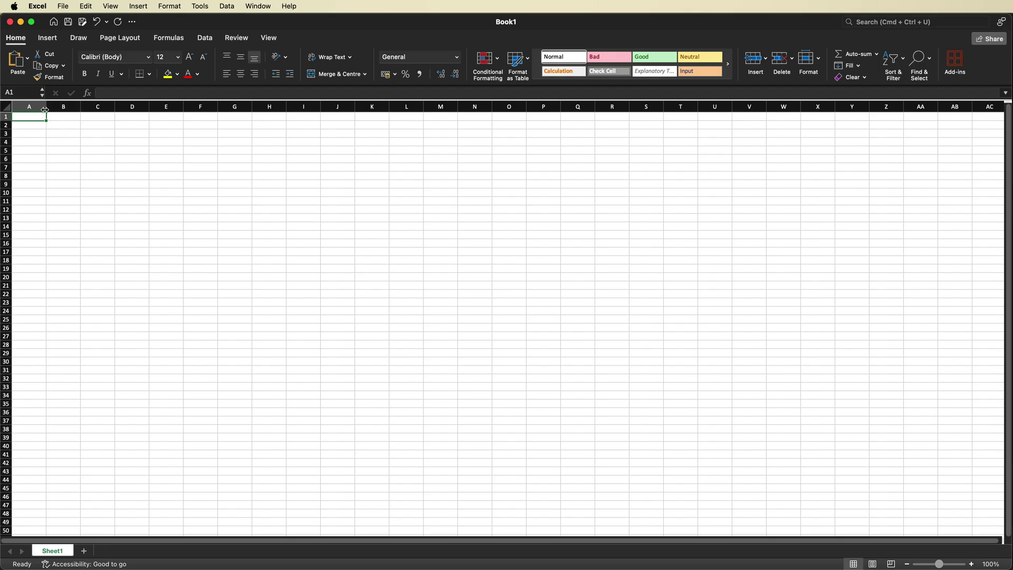
In a blank Excel workbook, widen columns A and B and enter the headings Right Page in A1 and Left Page in B1
left_click_drag(46, 107, 330, 109)
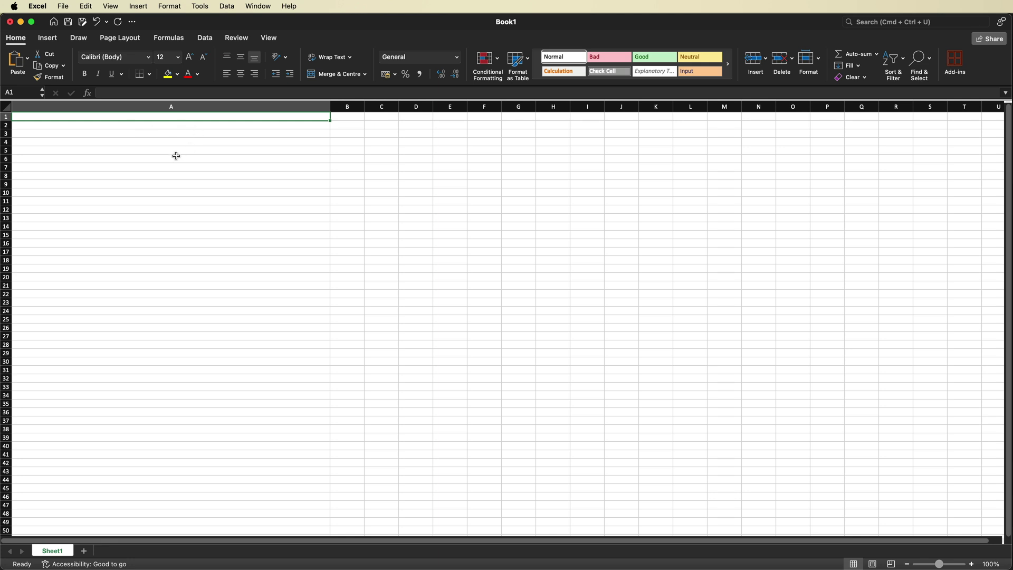
left_click_drag(365, 107, 643, 107)
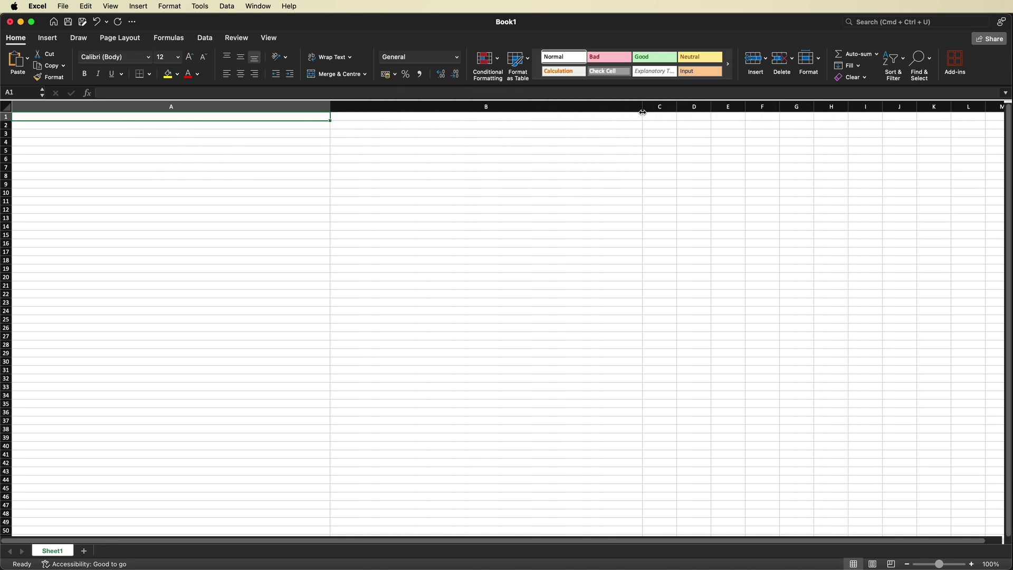
left_click(373, 116)
left_click(243, 117)
type("Right Page")
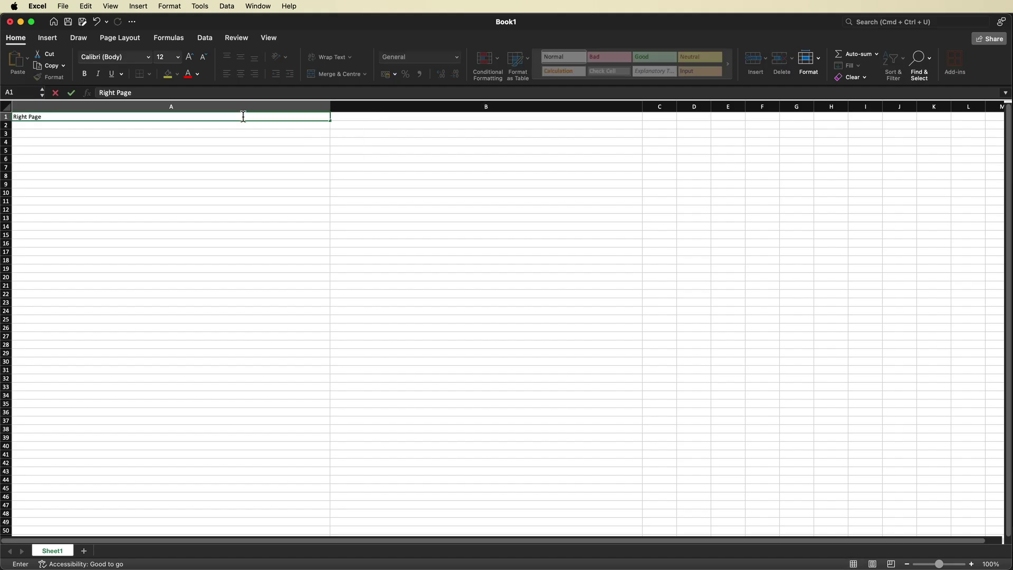
left_click(415, 117)
type("Left Page")
Centre the Right Page and Left Page headings horizontally in cells A1 and B1
left_click(104, 118)
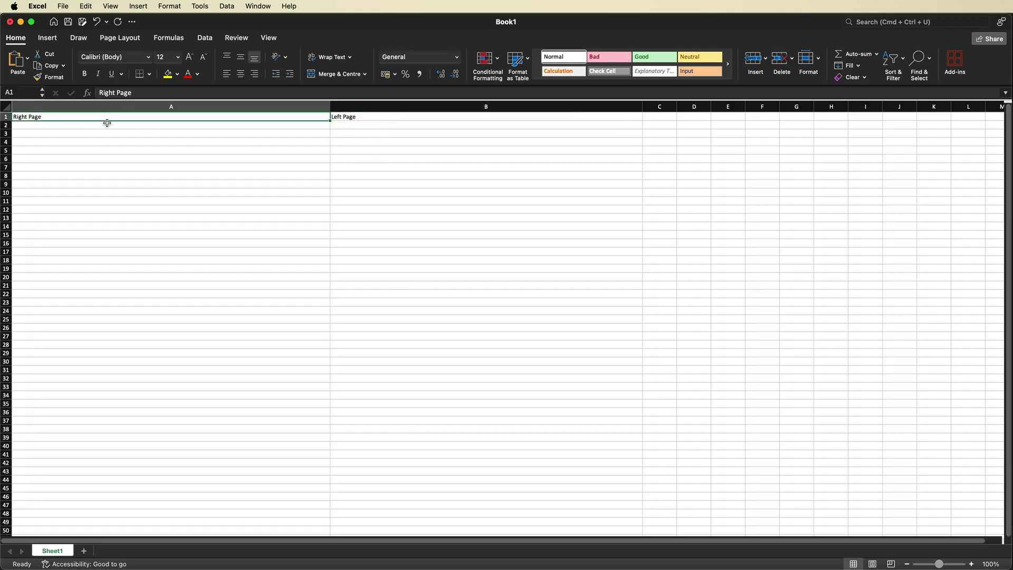
left_click(244, 78)
left_click(388, 116)
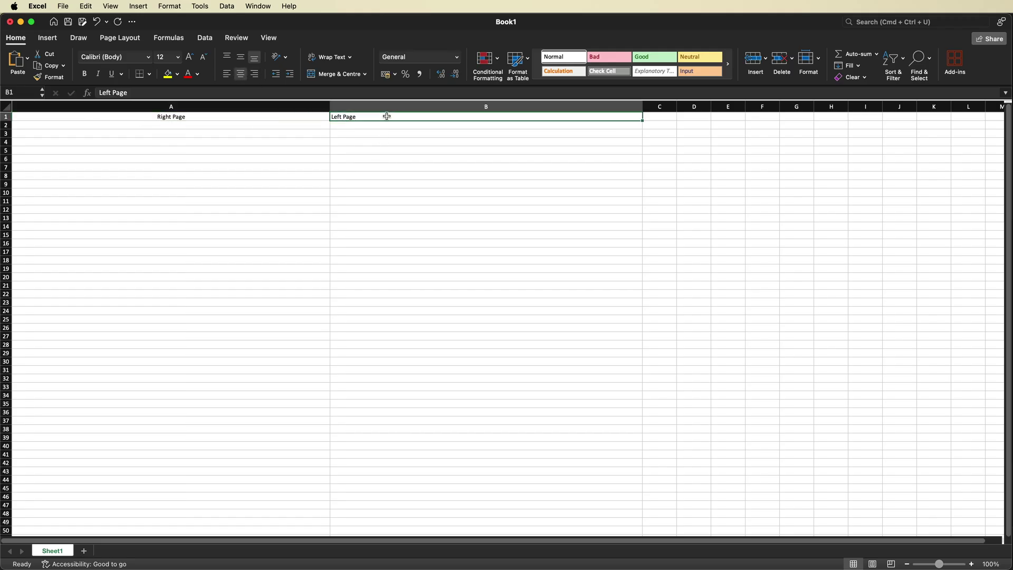
left_click(240, 74)
Enter placeholder prompts ghdghd fbdf, fbfdbh, fgbdfbd and cv in A2 to A5, and cx xc and c in B2 and B3
left_click(225, 127)
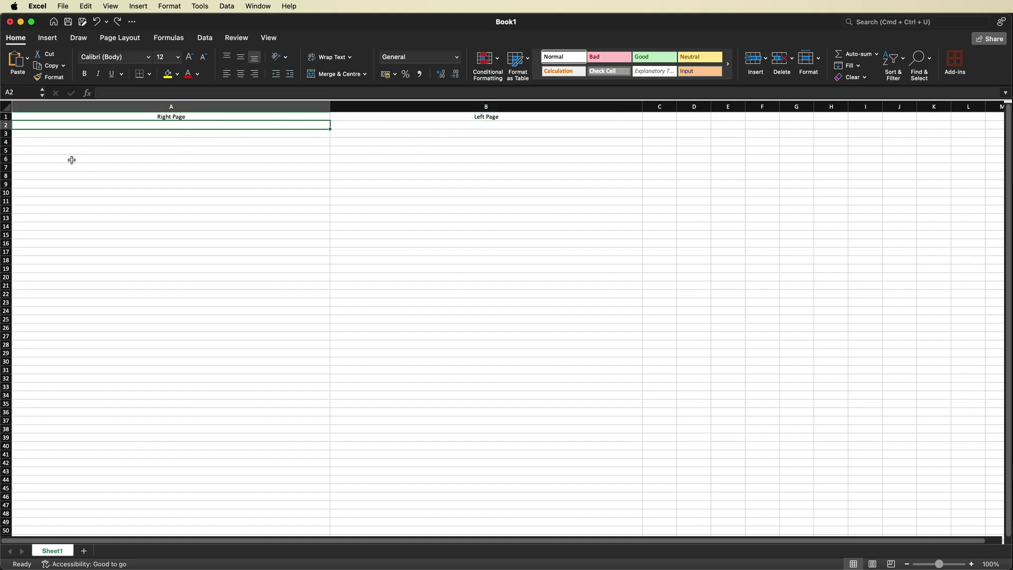
type("ghdghd fbdf")
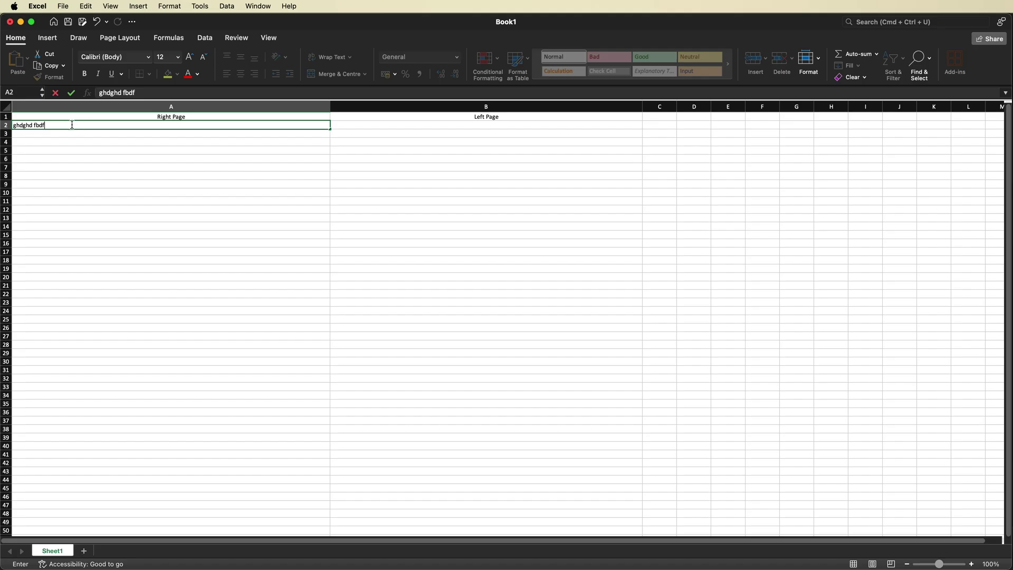
key("Return")
type("fbfdbh")
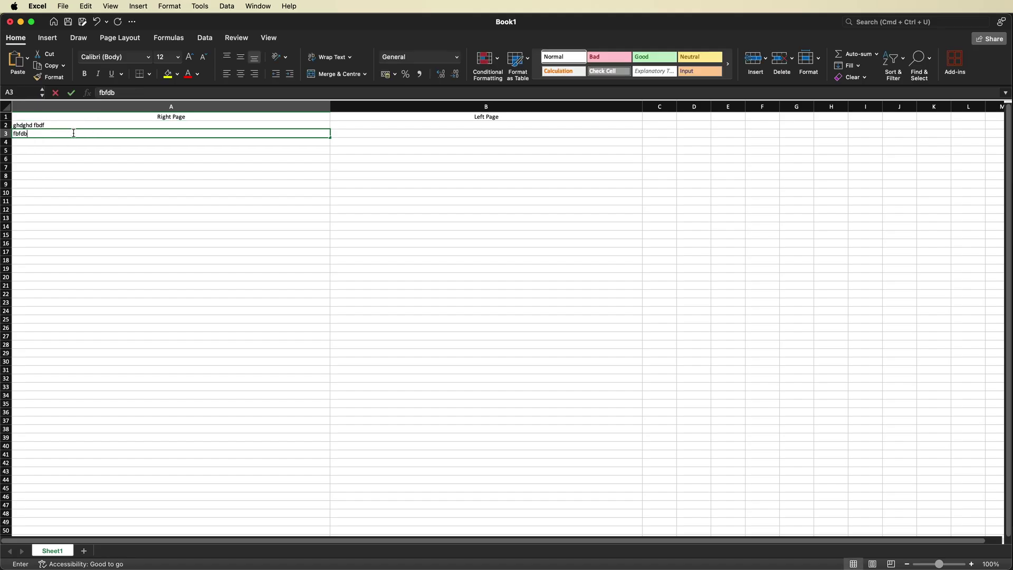
left_click(79, 141)
type("fgbdfbd")
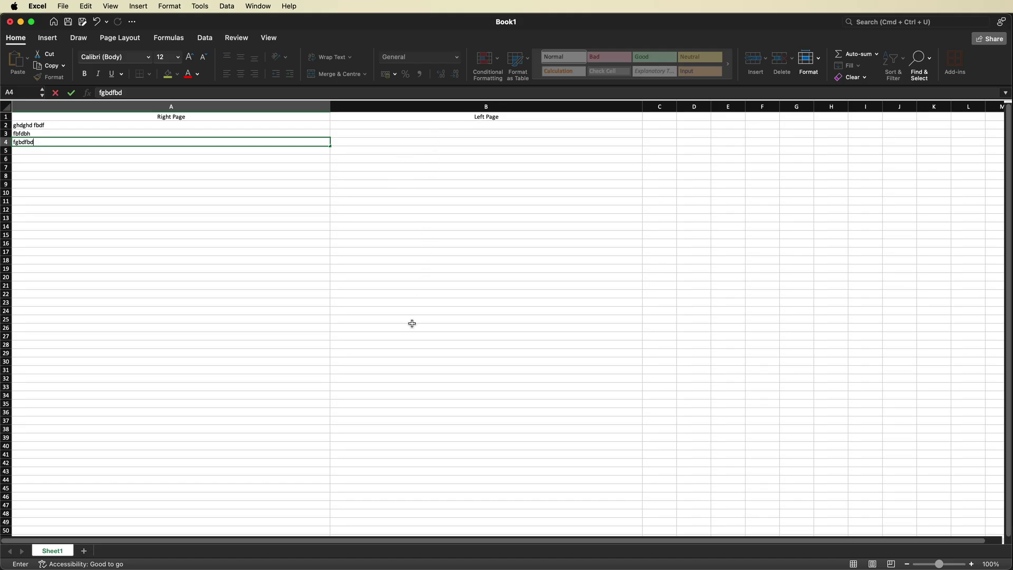
left_click(142, 152)
type("cv")
left_click(384, 125)
type("cx xc")
left_click(387, 134)
type("c")
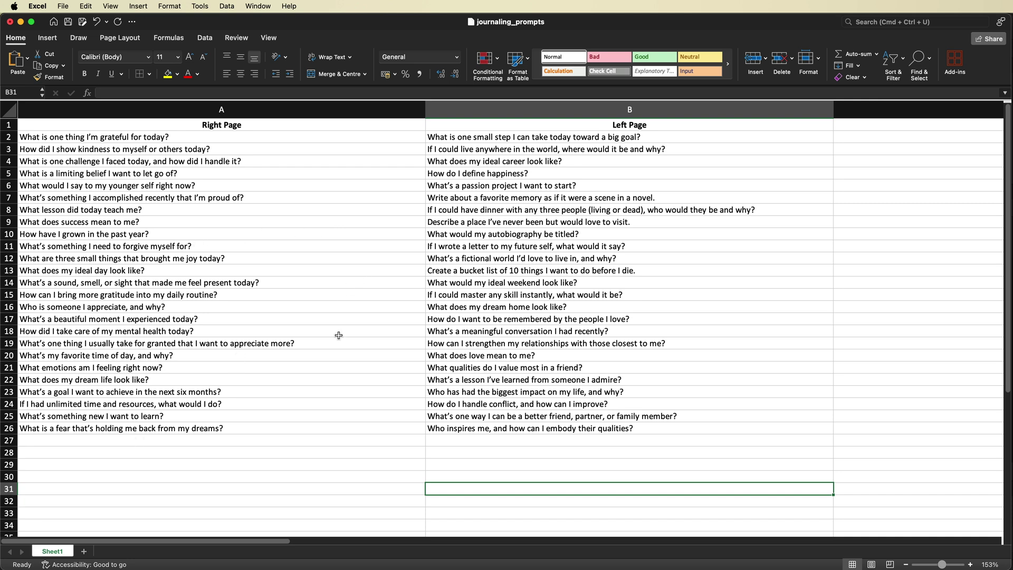
Copy the dinner prompt from cell B8 of the journaling_prompts workbook and switch to Affinity Publisher
left_click(468, 210)
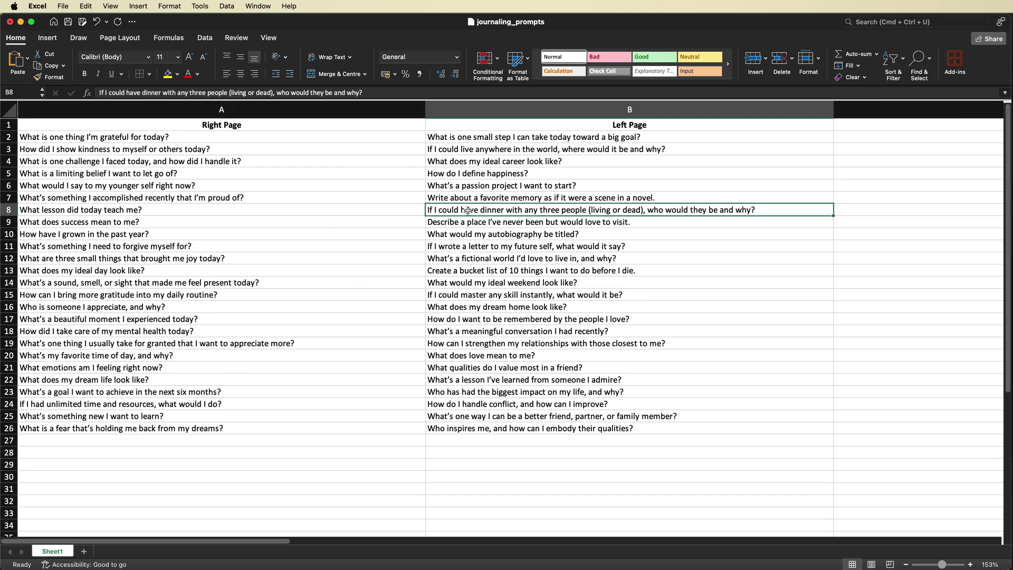
right_click(468, 210)
left_click(489, 228)
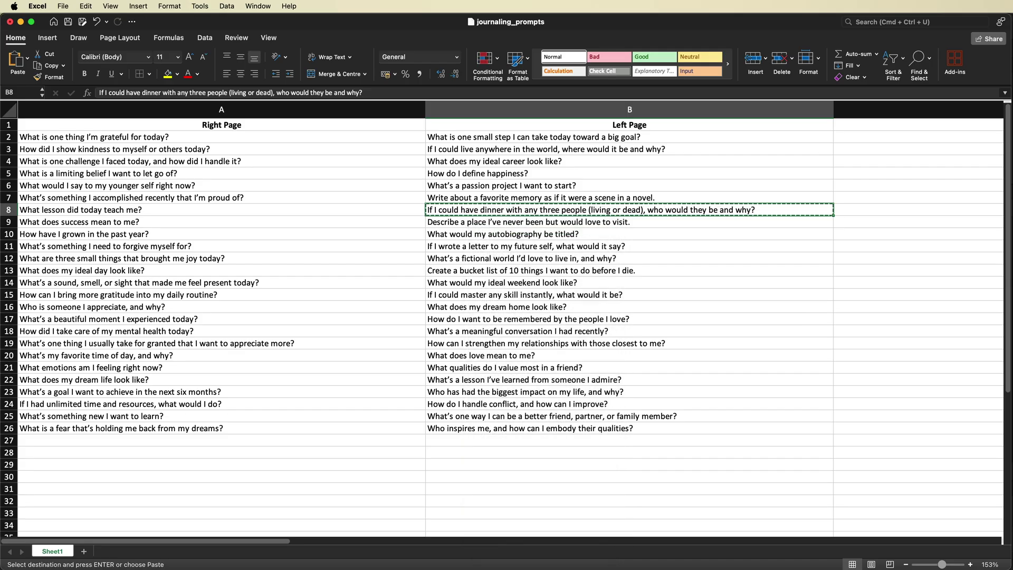
key("super+Tab")
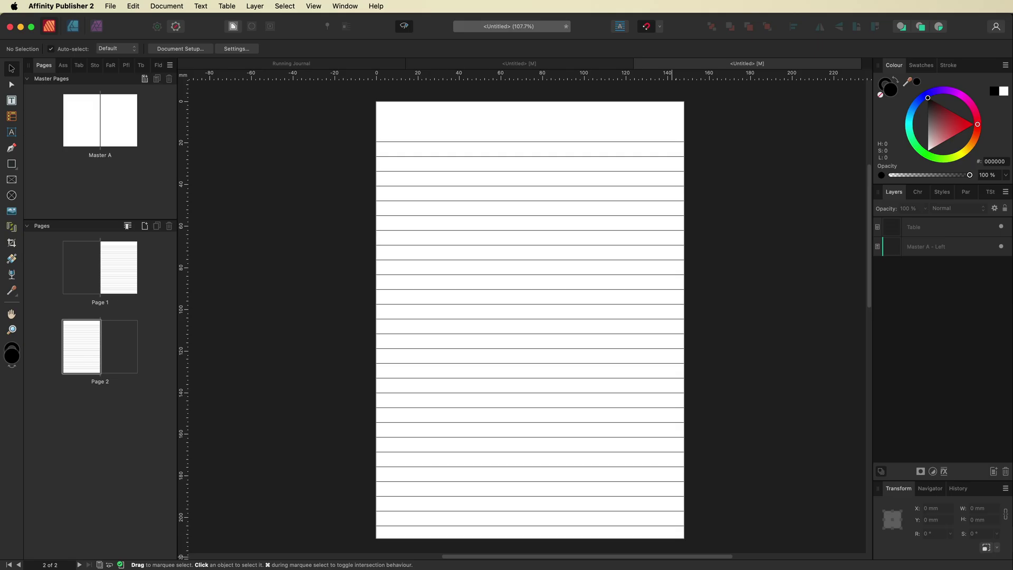
Draw a text frame about 103 mm wide and 10 mm high above page 2's lines and paste the copied prompt into it
left_click(11, 101)
left_click_drag(405, 109, 619, 131)
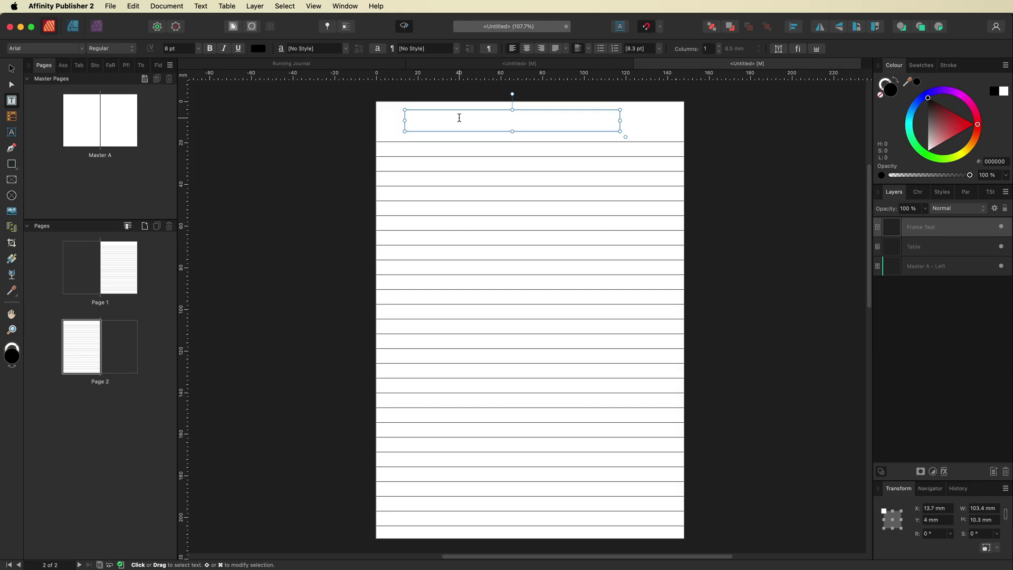
key("super+v")
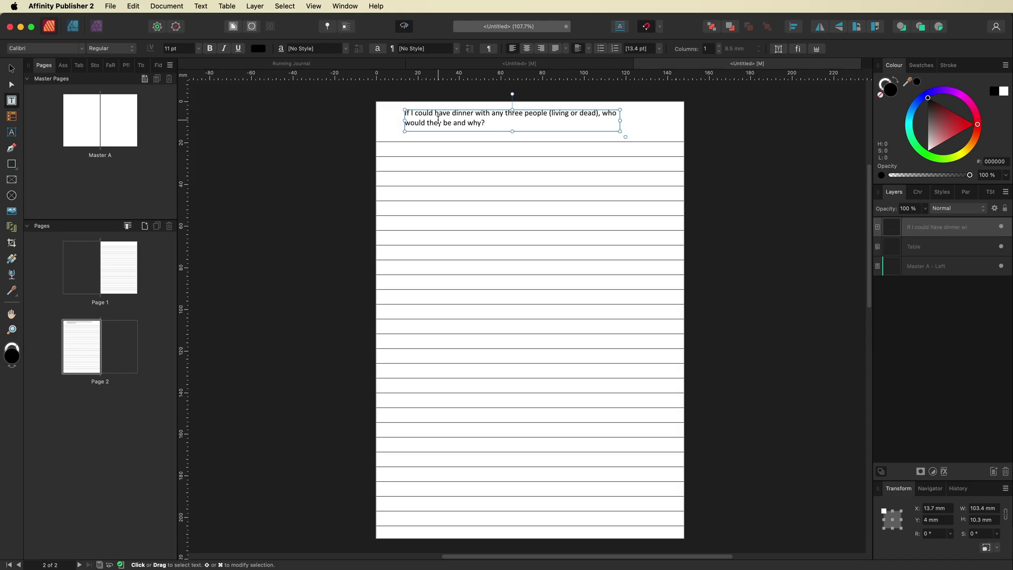
Centre the pasted prompt text horizontally and set its font size to 8 pt
key("super+a")
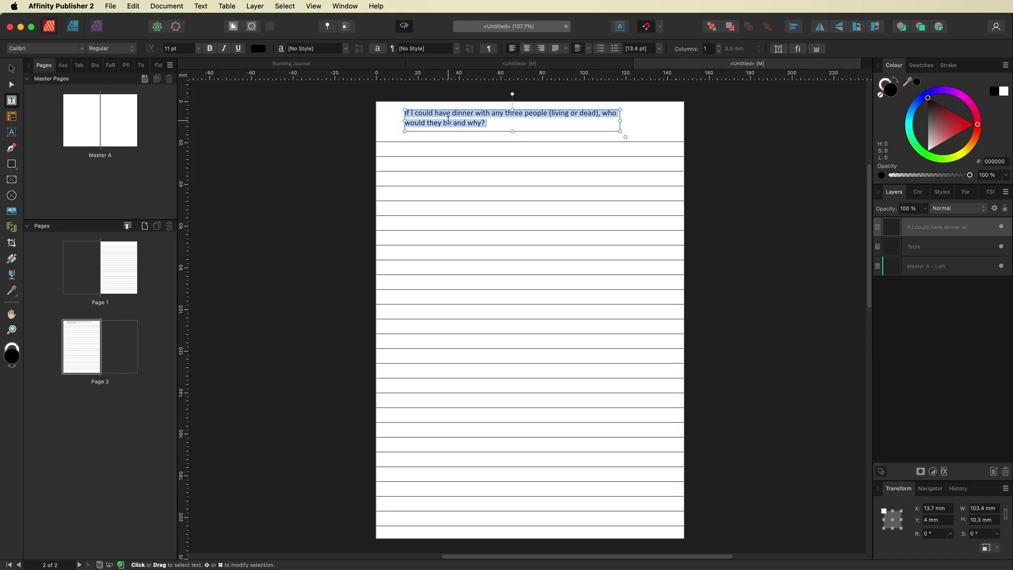
left_click(527, 49)
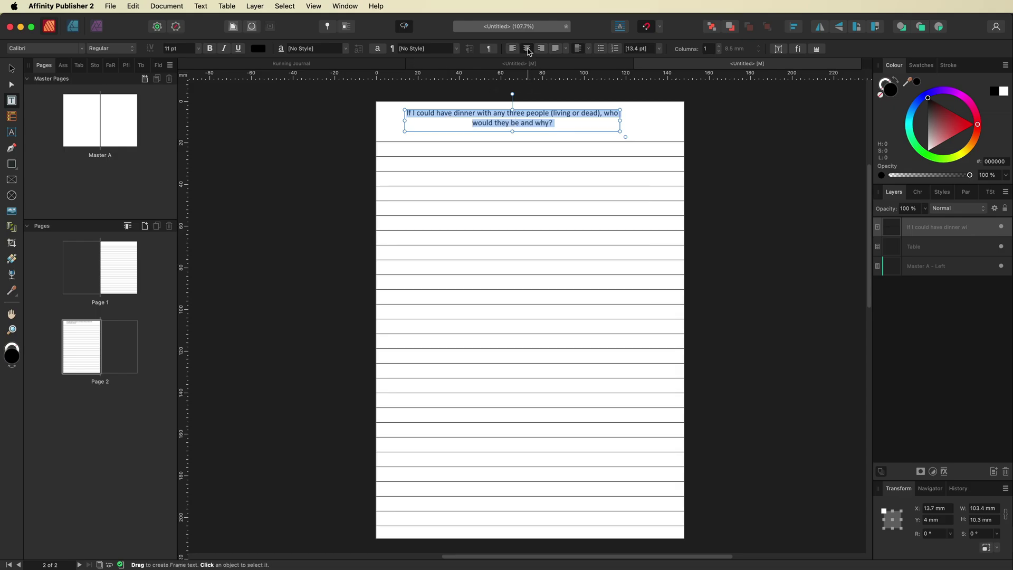
left_click(199, 49)
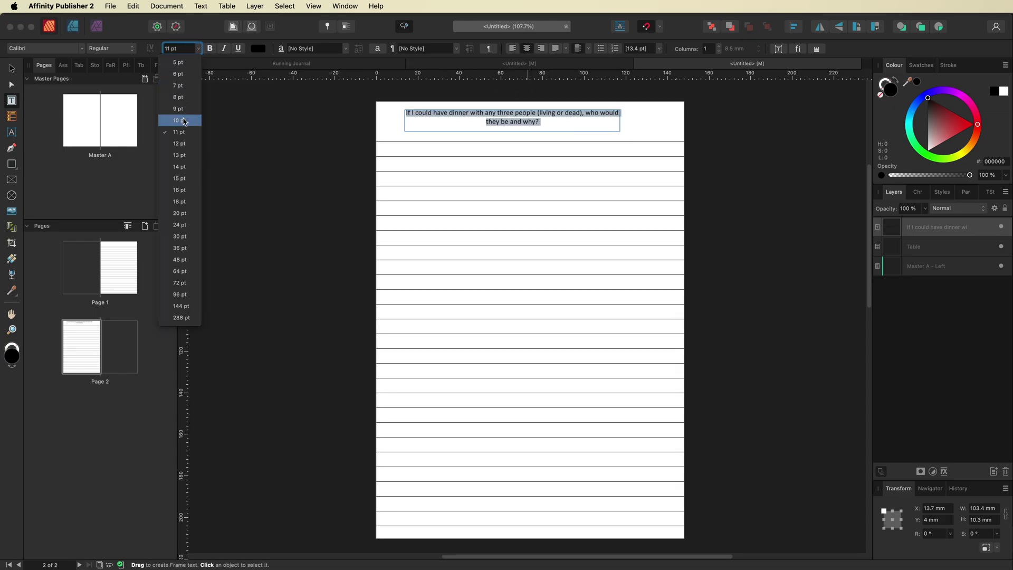
left_click(186, 102)
key("Escape")
Narrow the prompt's frame to about 69 mm, centre it across the page above the lines, and centre its text vertically
left_click_drag(617, 120, 541, 119)
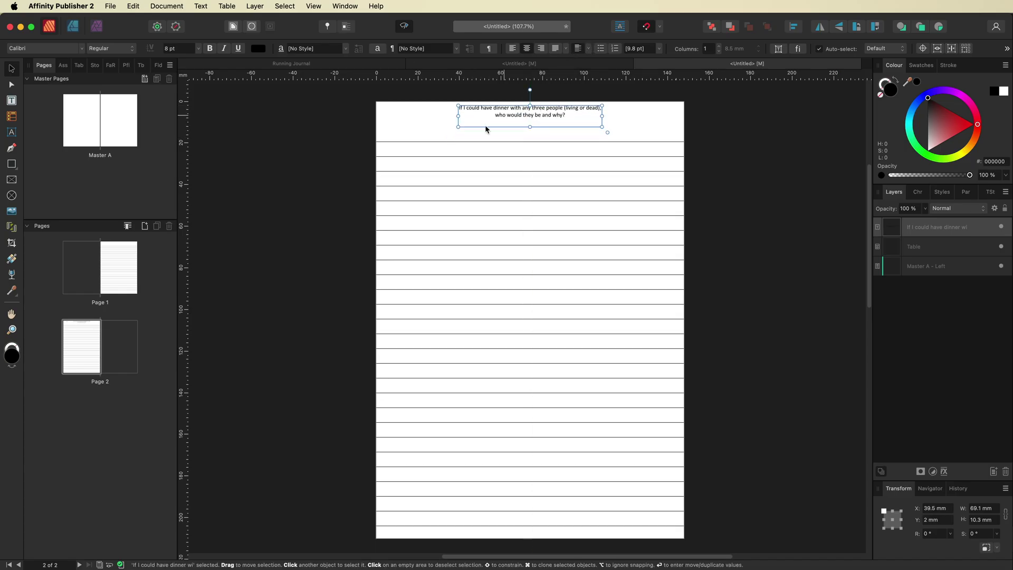
left_click(589, 49)
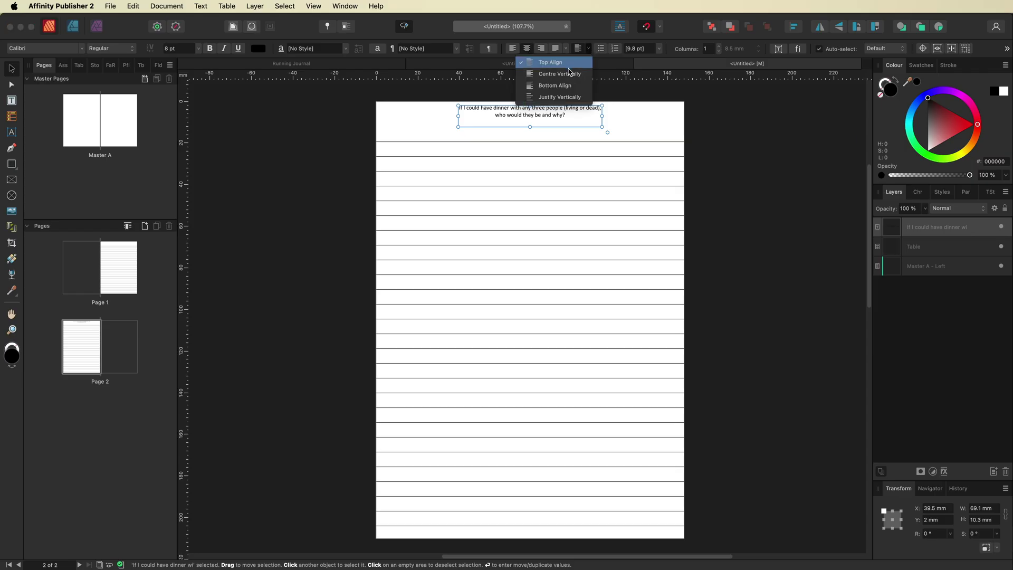
left_click(548, 77)
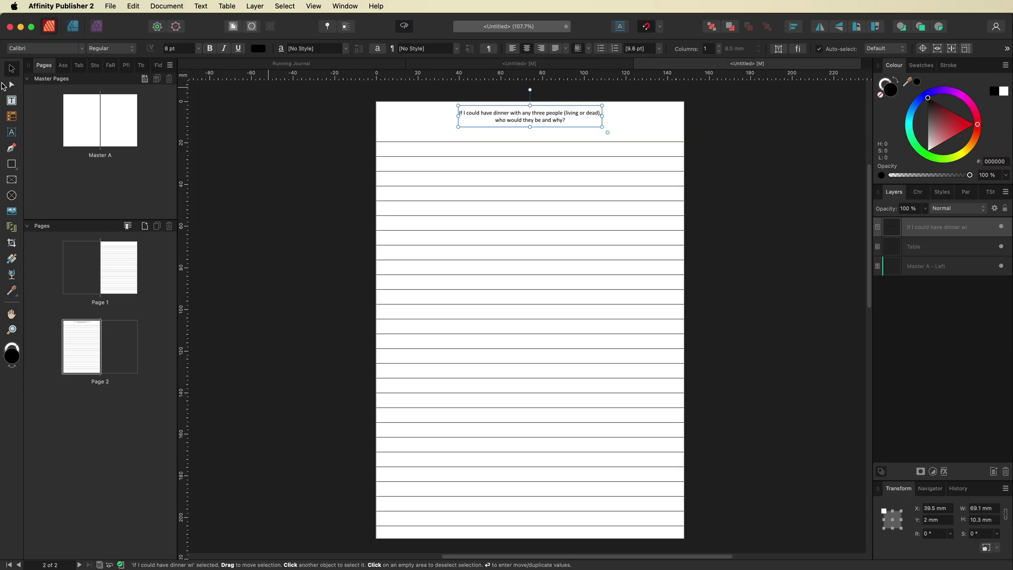
left_click(253, 131)
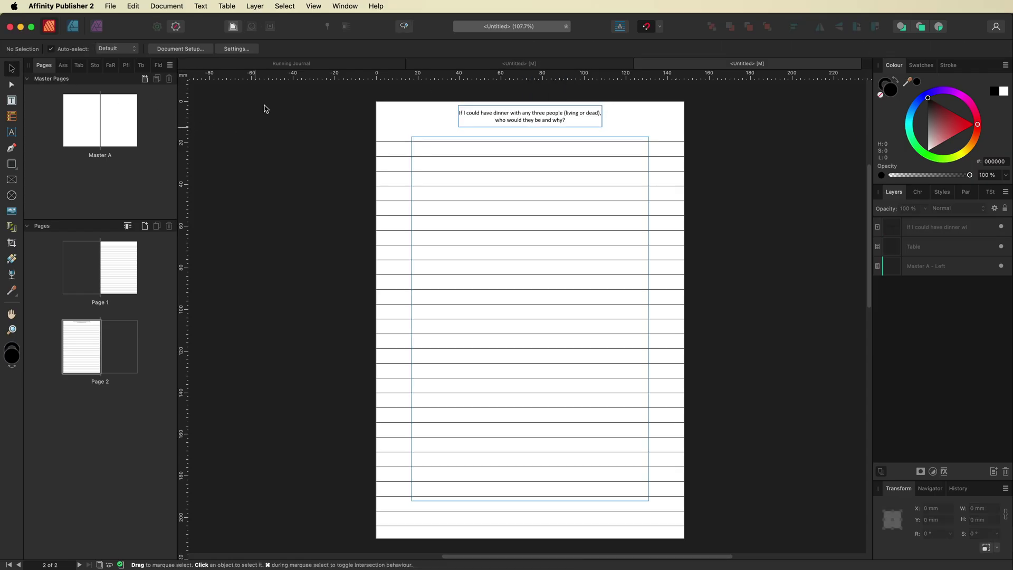
left_click(402, 27)
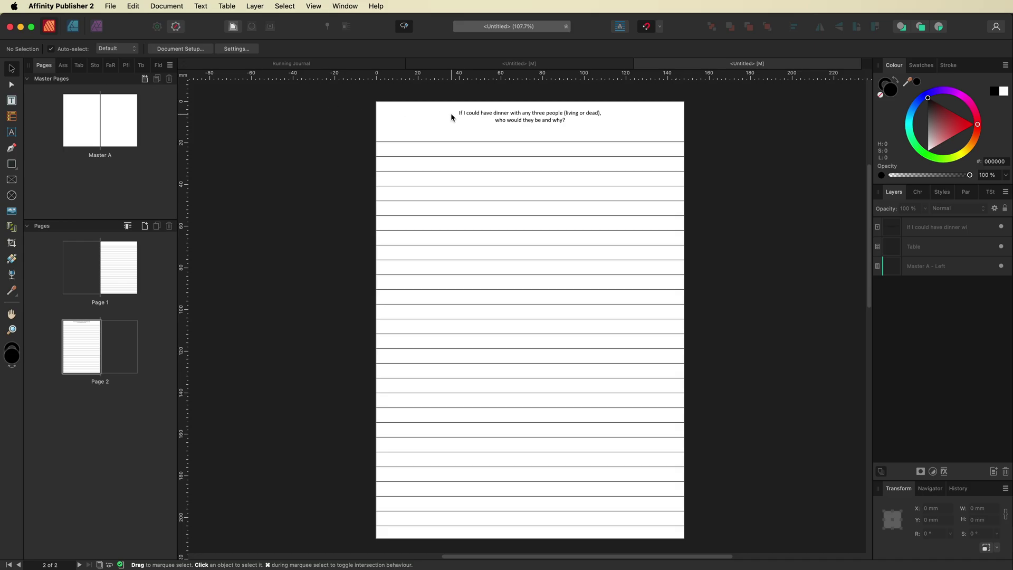
Copy the dinner prompt's text frame from page 2 and paste it at the same position above page 1's lines
left_click(527, 116)
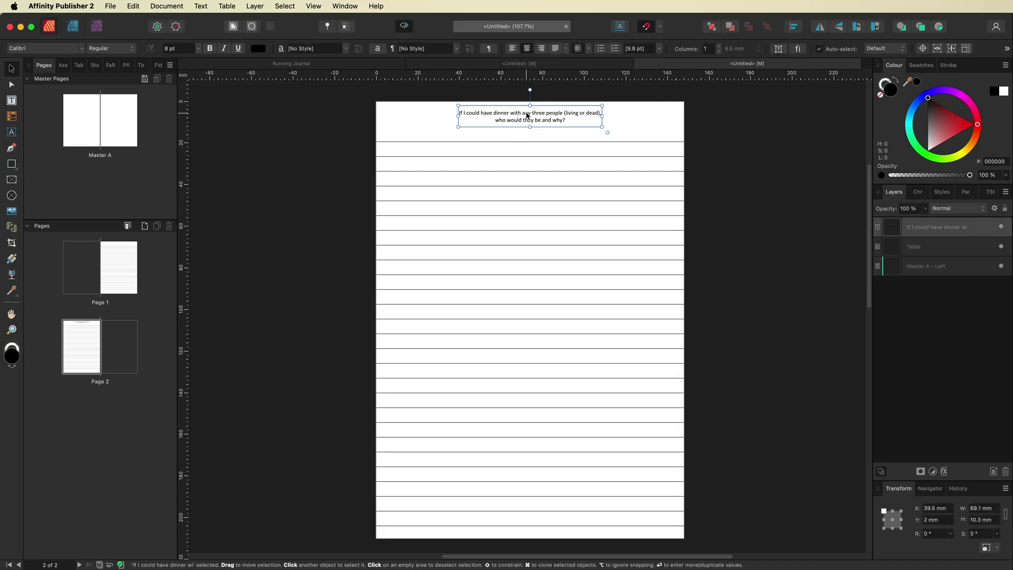
left_click(110, 261)
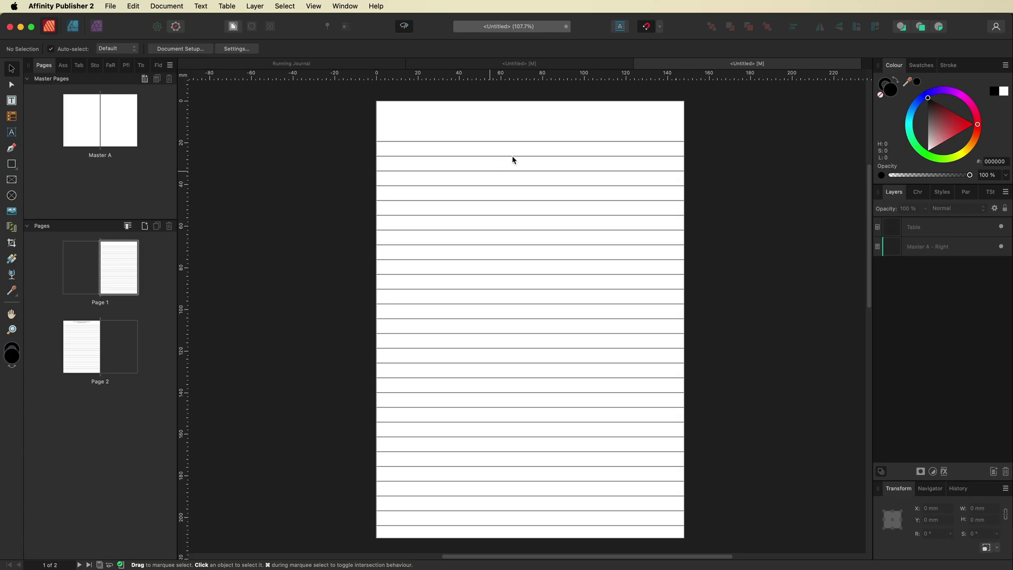
key("super+v")
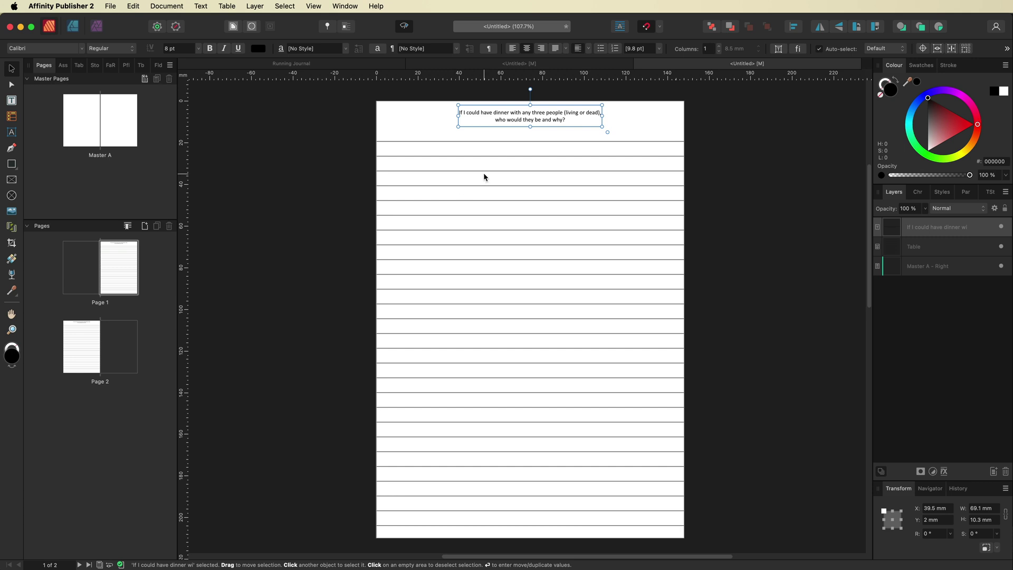
left_click(331, 182)
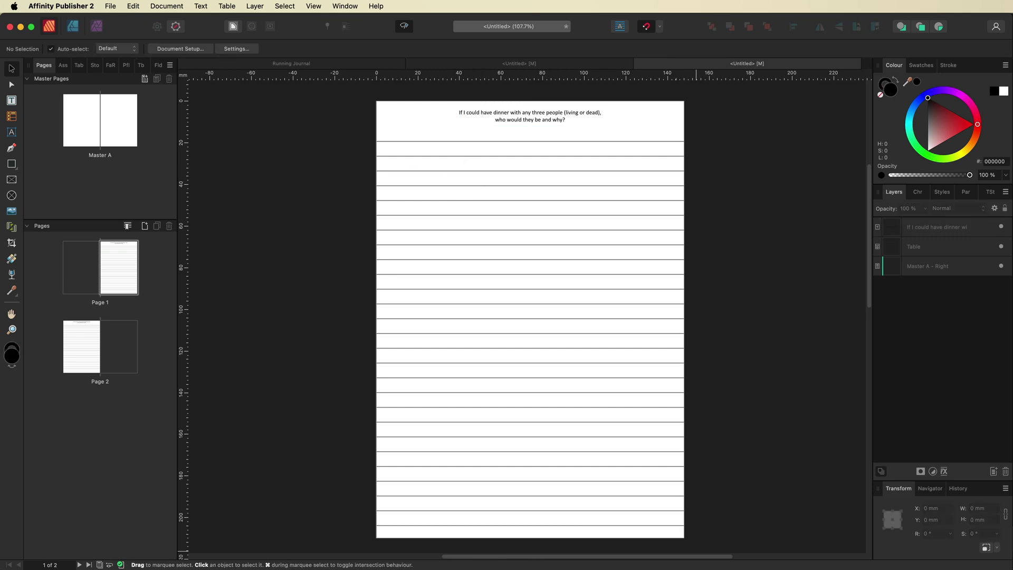
Switch to Excel and save the journaling_prompts workbook to the Desktop in Excel Workbook (.xlsx) format
key("super+Tab")
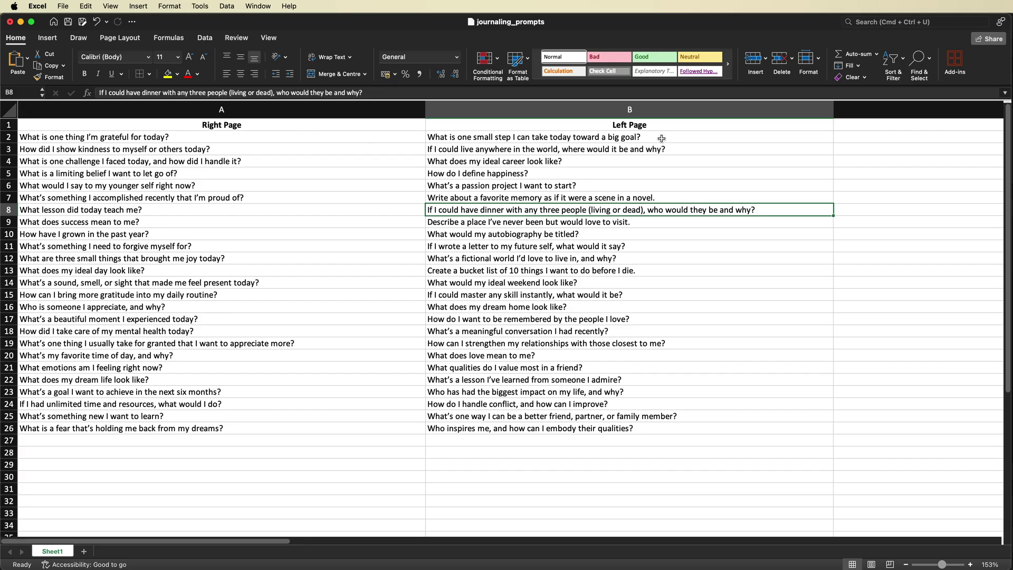
left_click(64, 6)
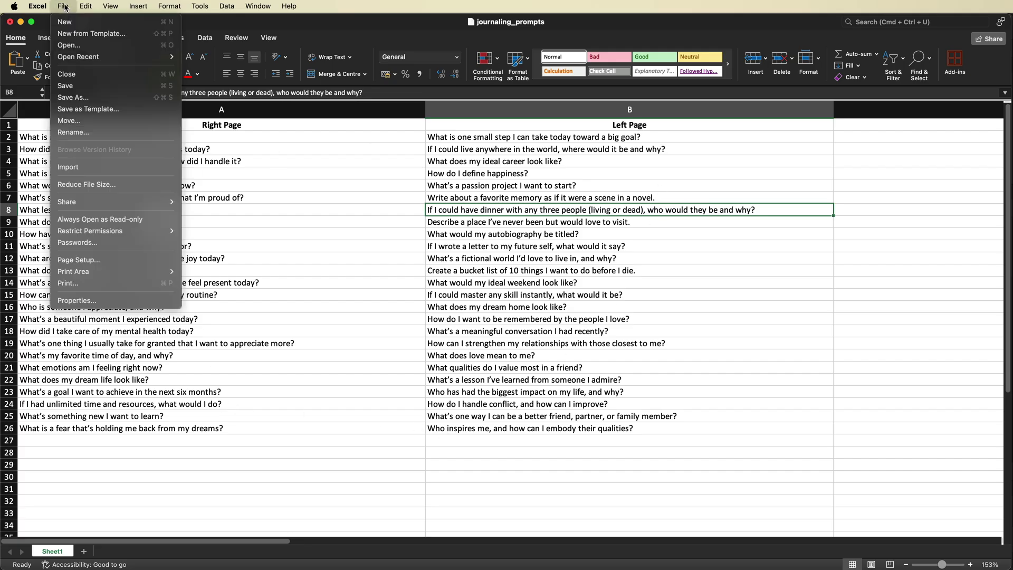
left_click(81, 97)
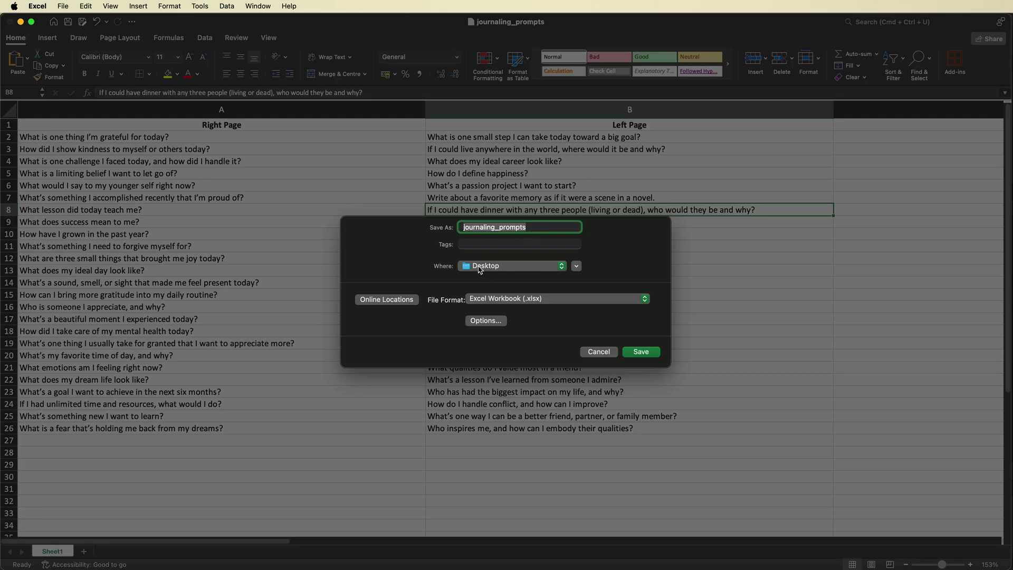
left_click(639, 352)
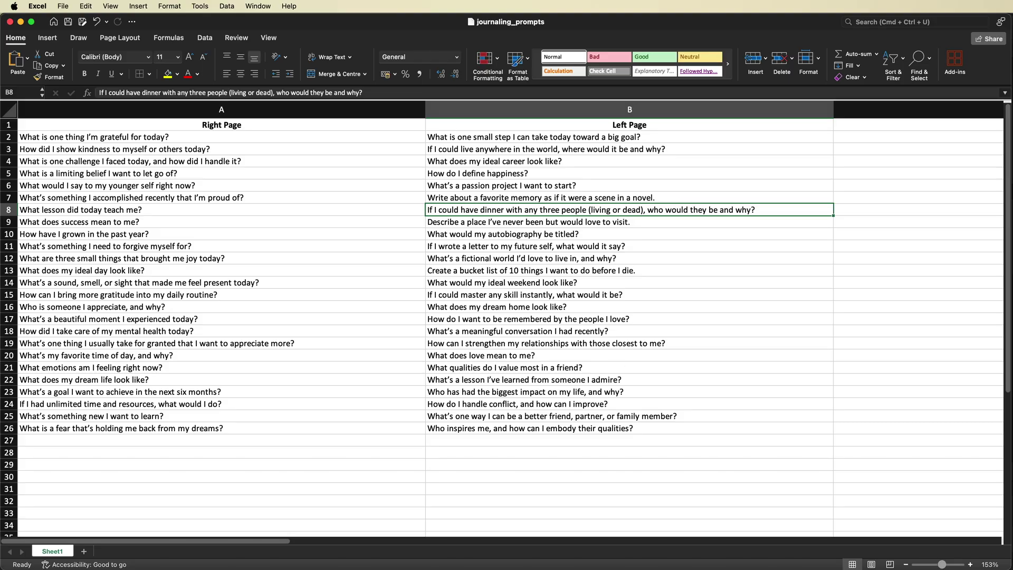
Switch back to Affinity Publisher and add journaling_prompts.xlsx as the document's data merge source
key("super+Tab")
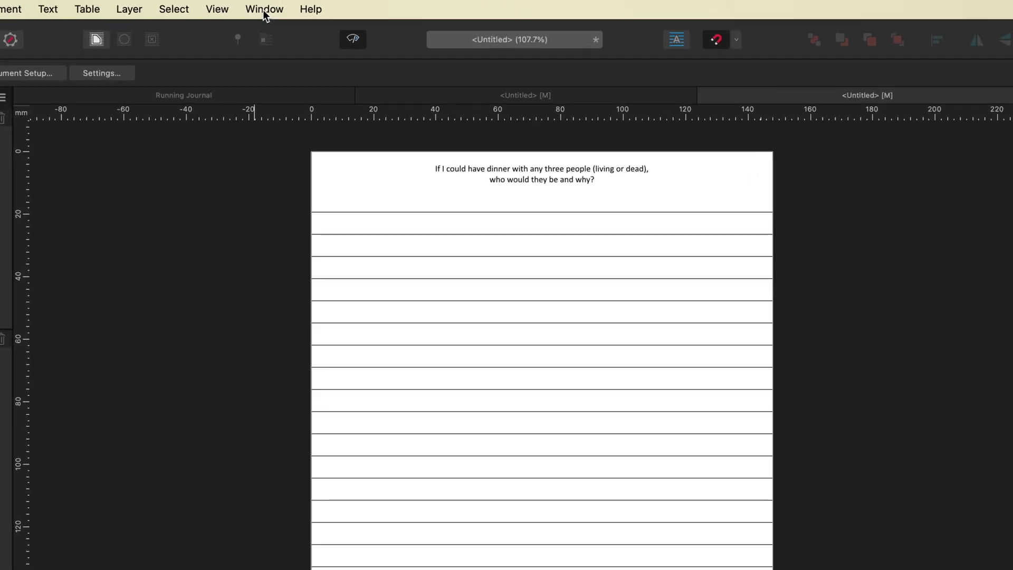
left_click(334, 7)
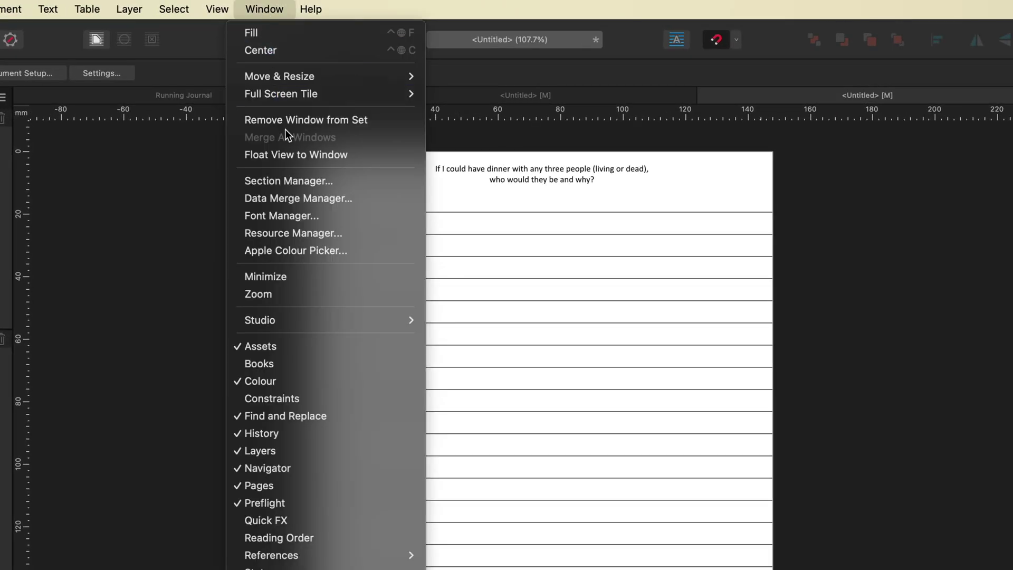
left_click(274, 199)
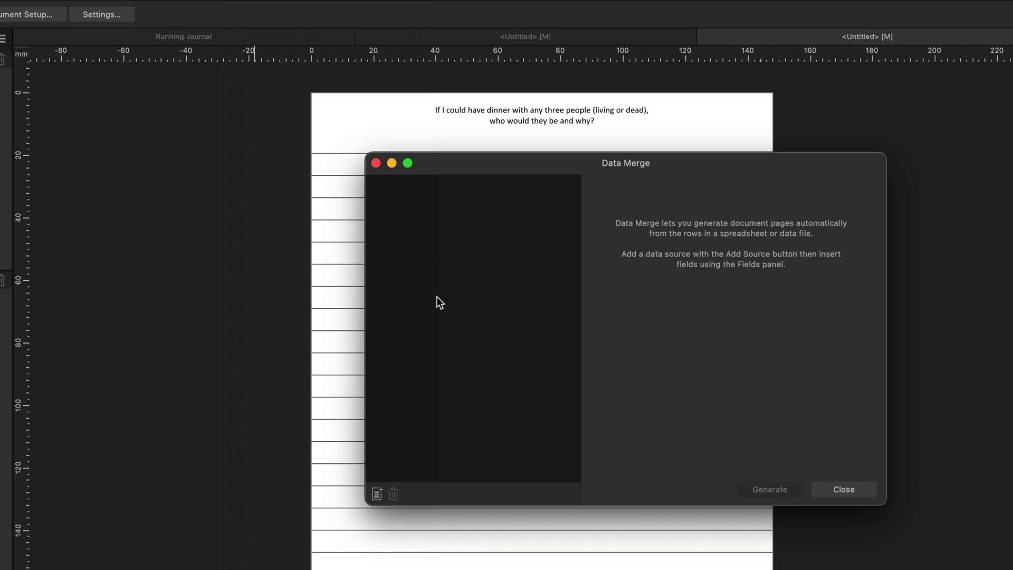
left_click(377, 494)
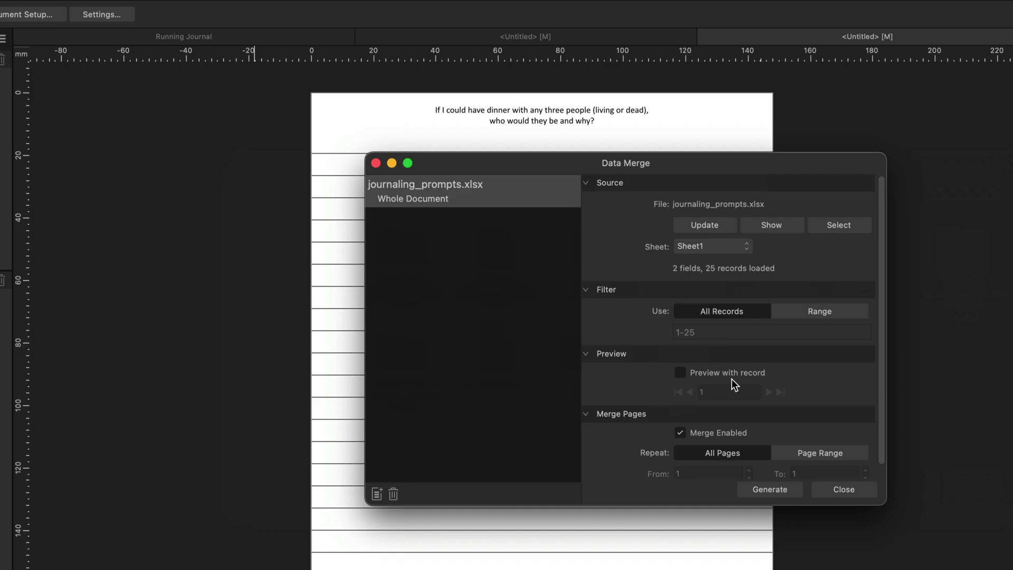
left_click(843, 490)
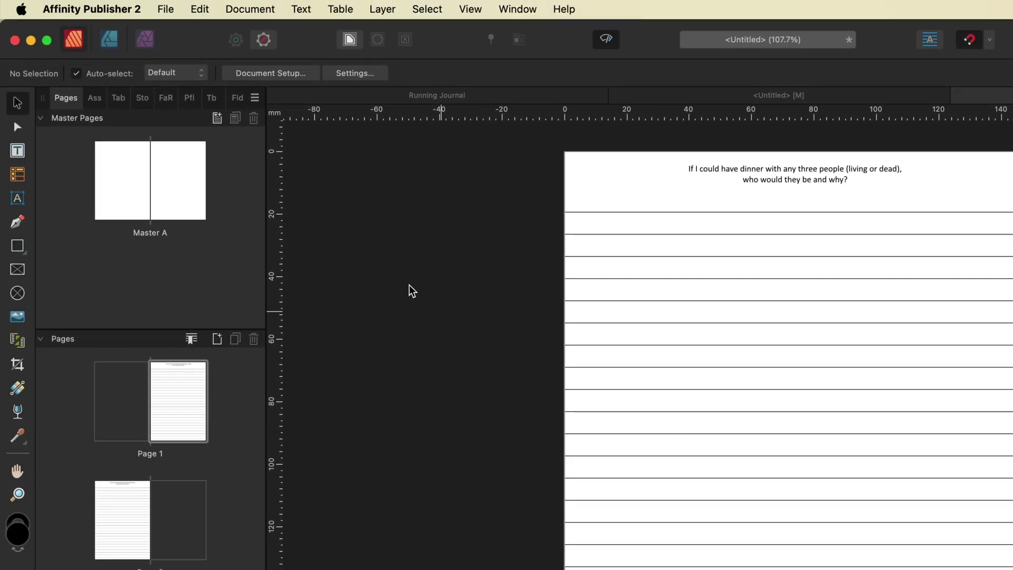
Display the document's fields, including the merge fields from journaling_prompts.xlsx, and check that Fields is enabled under References
left_click(237, 98)
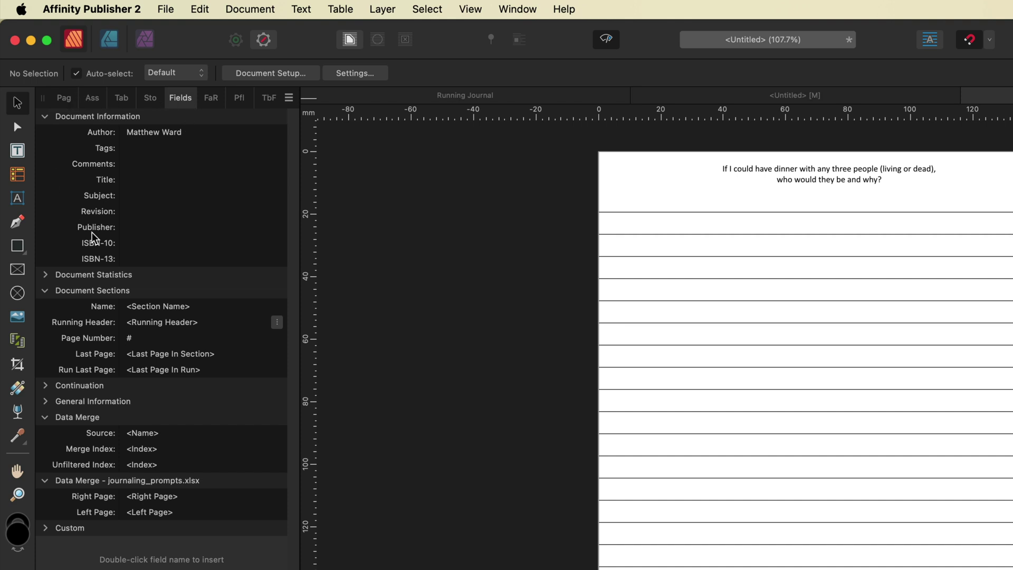
left_click(516, 6)
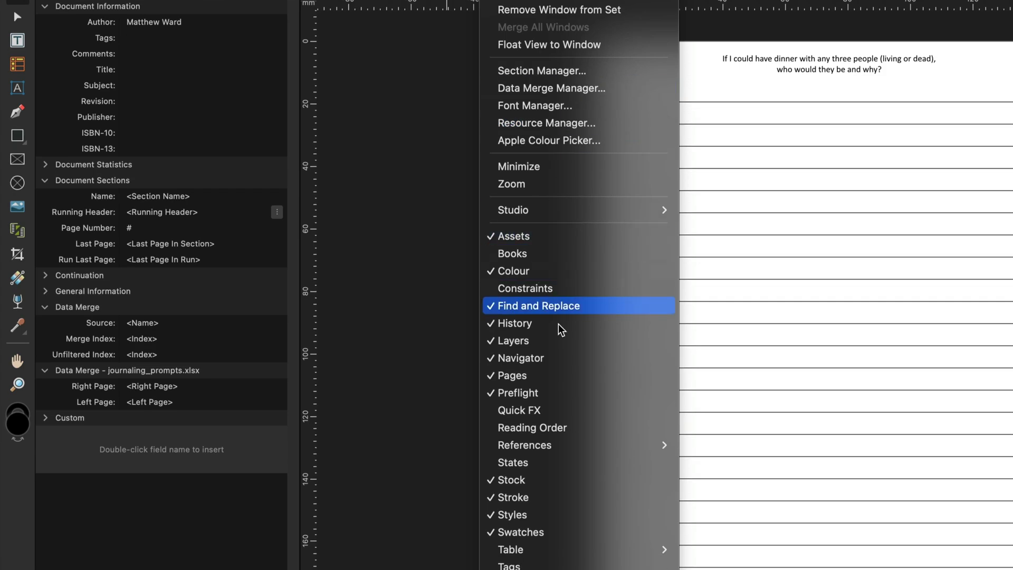
mouse_move(549, 444)
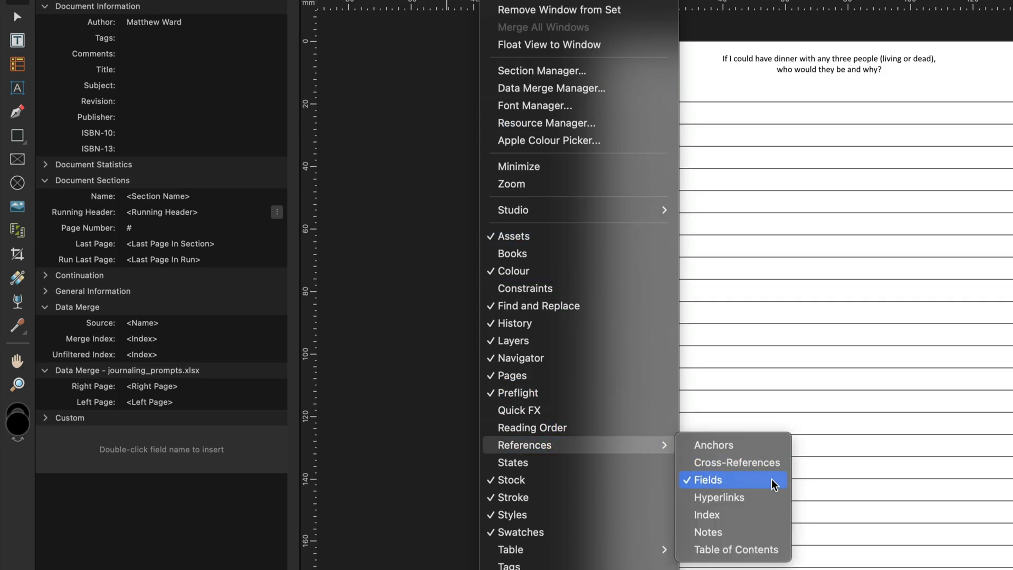
left_click(272, 148)
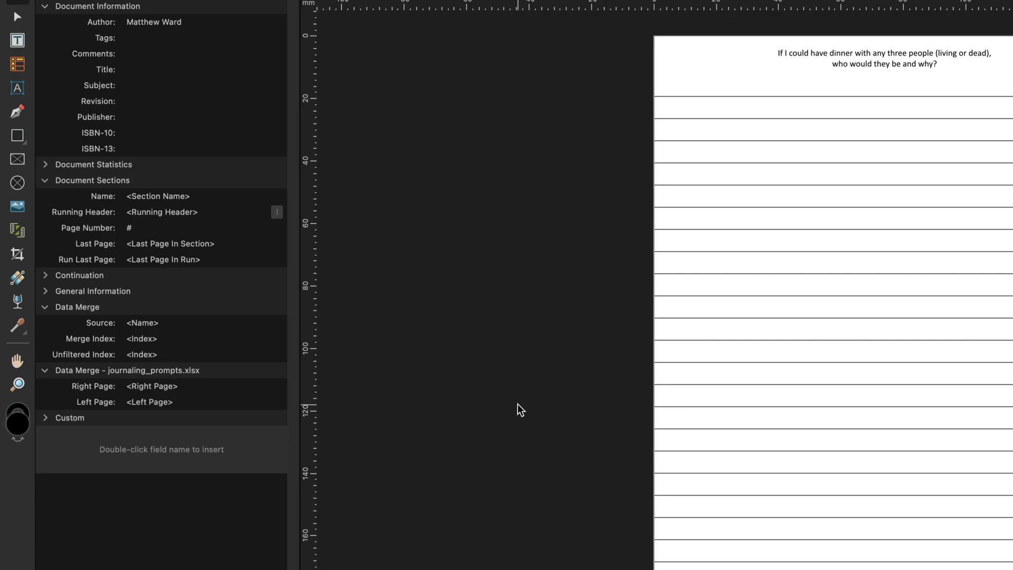
Replace all of the prompt text in page 1's frame with the Right Page merge field
left_click(884, 62)
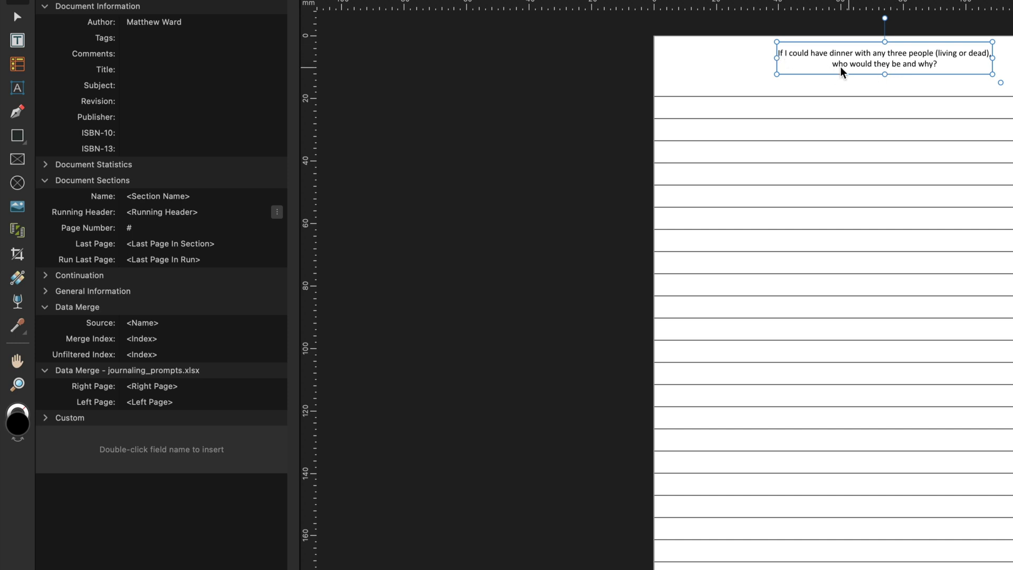
double_click(923, 53)
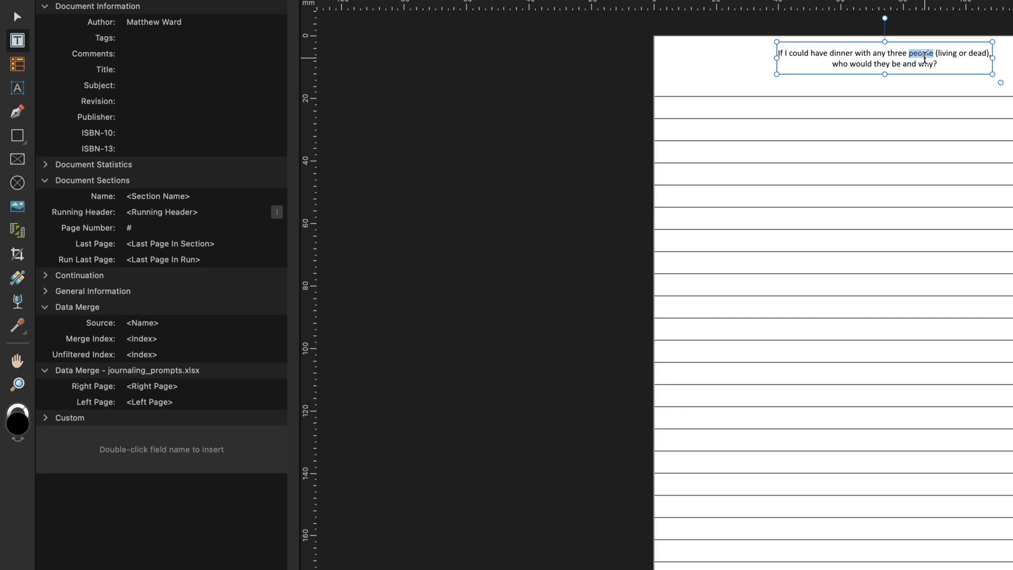
triple_click(924, 58)
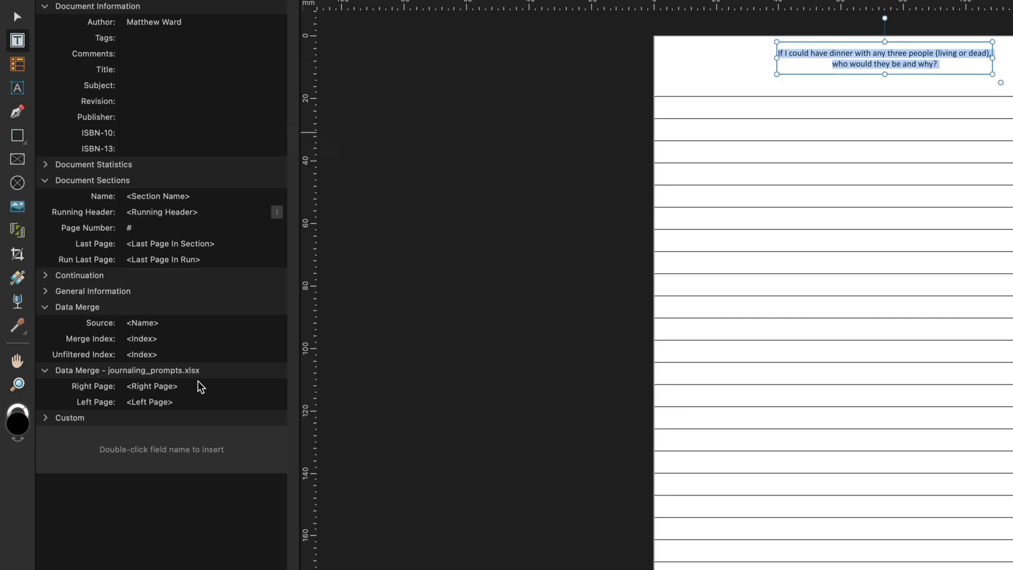
double_click(141, 386)
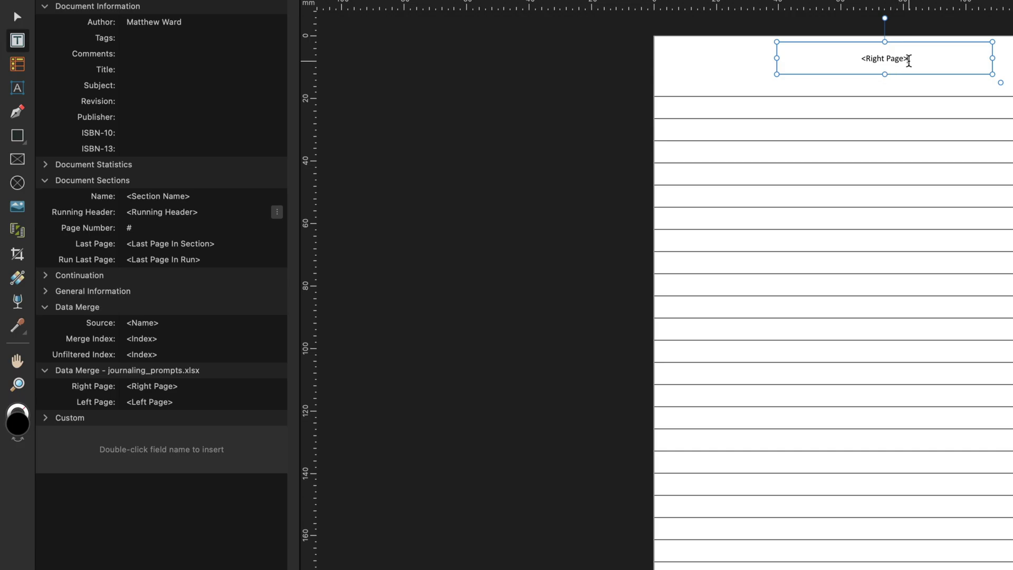
Replace all of the prompt text in page 2's frame with the Left Page merge field
scroll(908, 62, "down", 10)
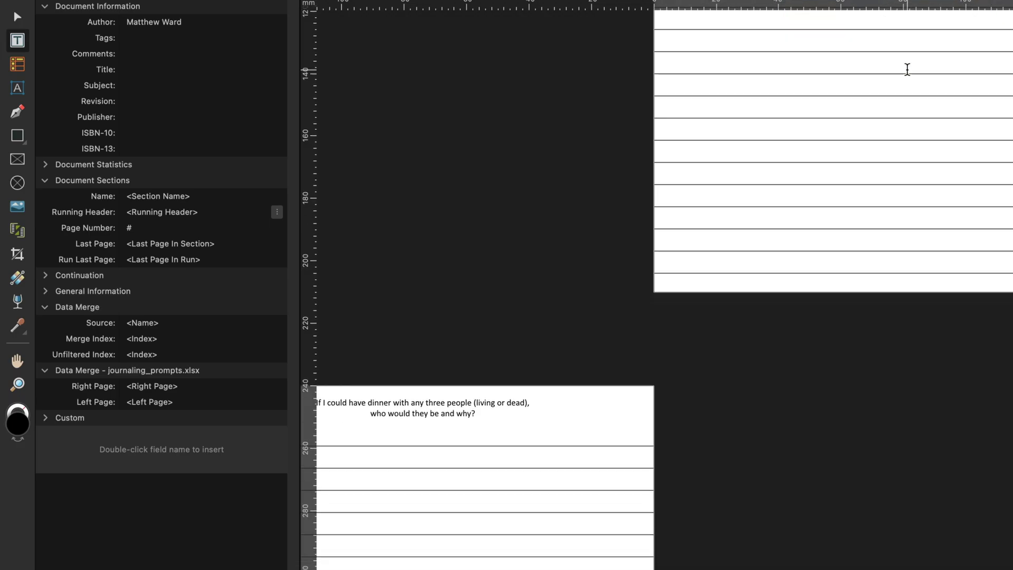
scroll(907, 67, "left", 3)
scroll(906, 71, "down", 2)
scroll(906, 71, "left", 2)
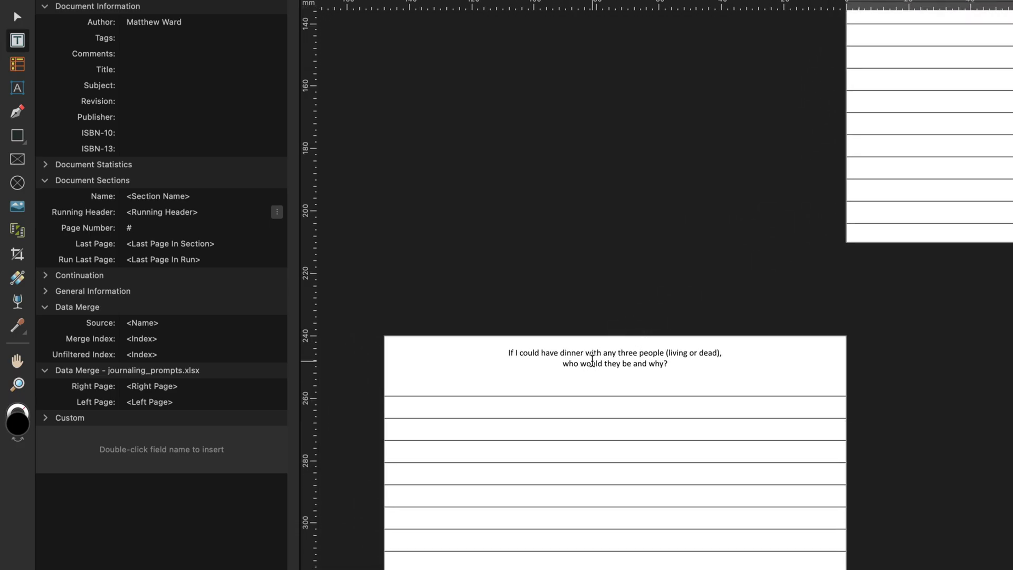
double_click(570, 362)
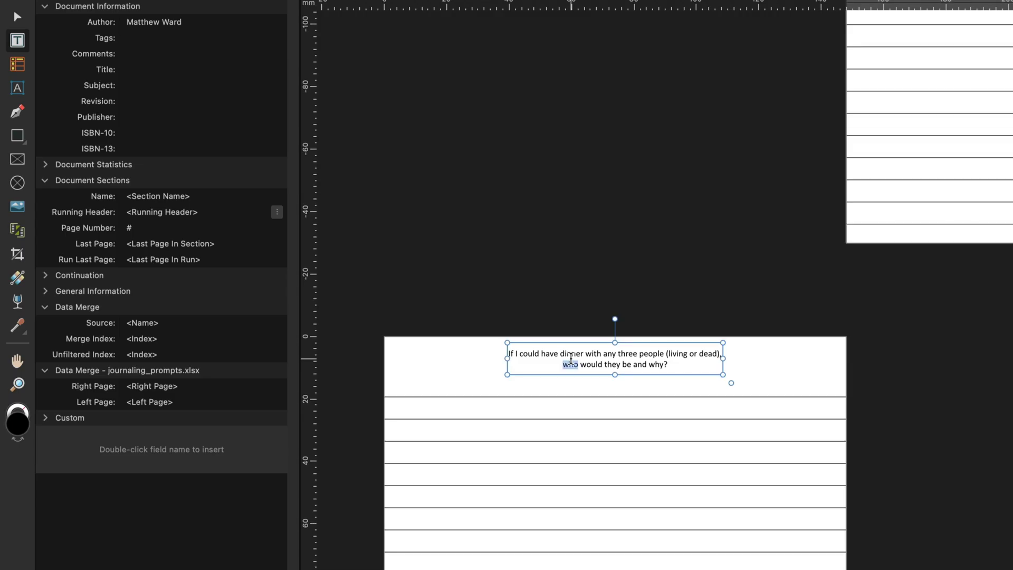
triple_click(570, 362)
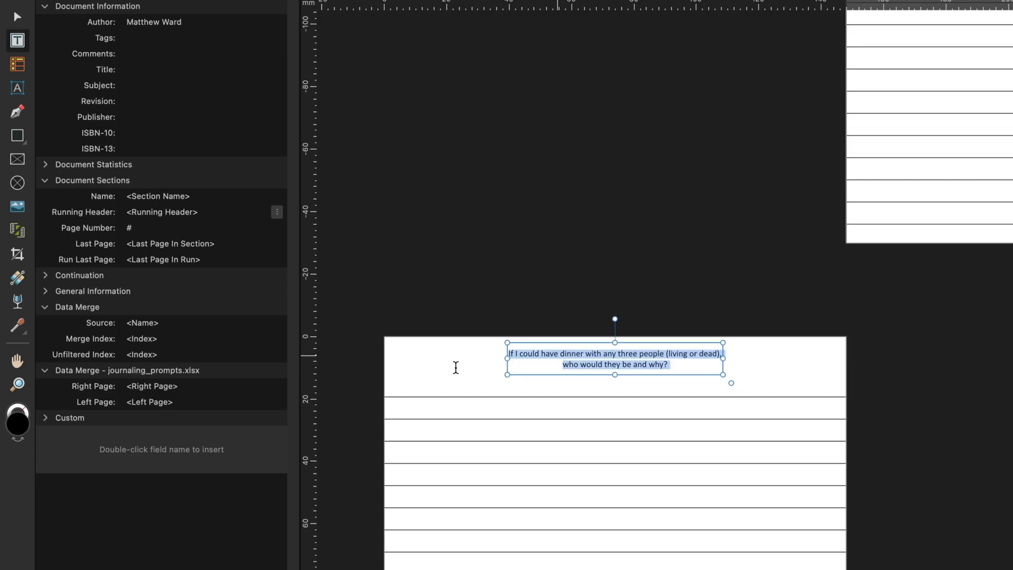
double_click(158, 406)
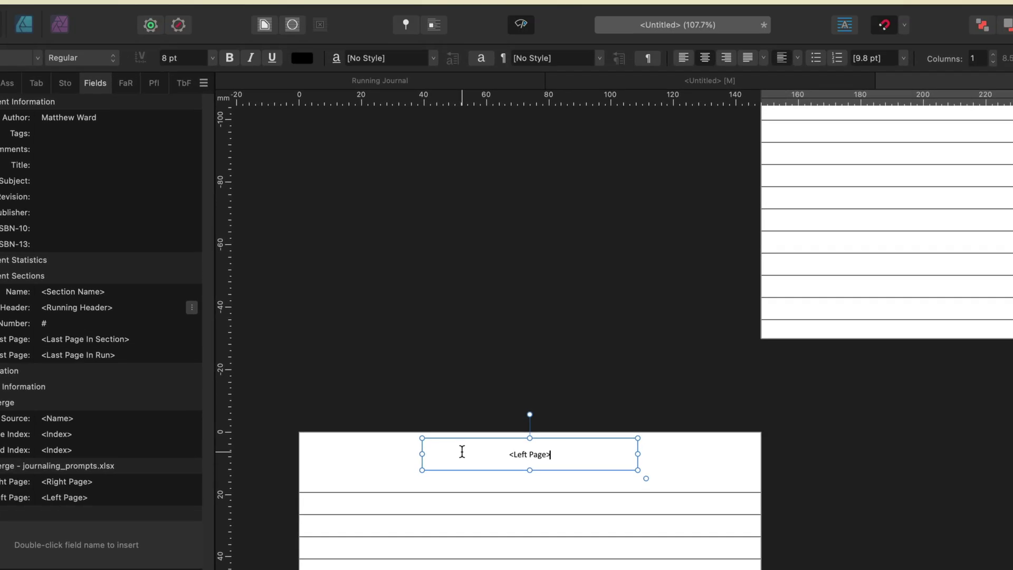
Reopen the data merge settings, turn on the preview with record 1, and check the prompts on both pages
scroll(547, 356, "up", 5)
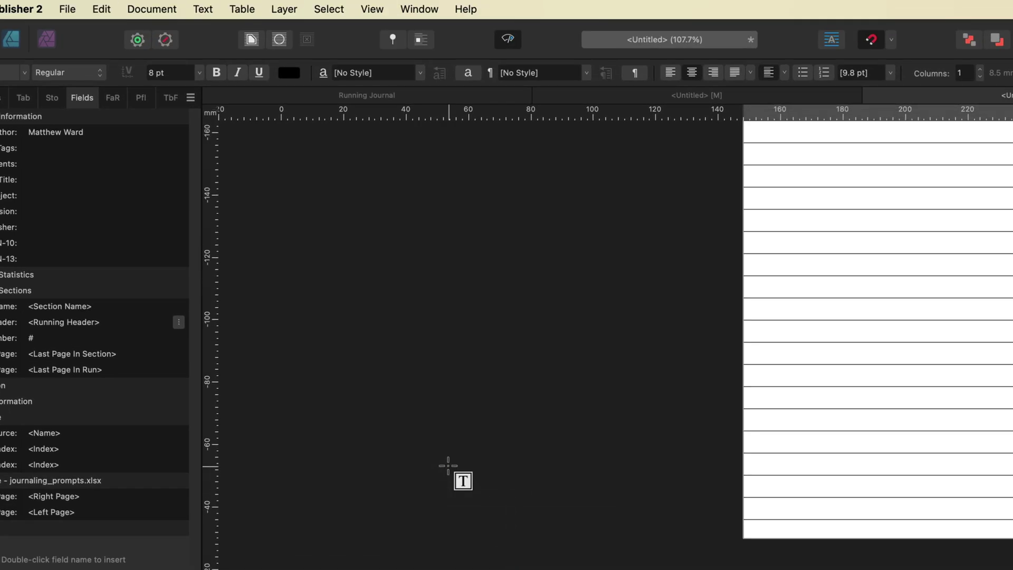
left_click(434, 8)
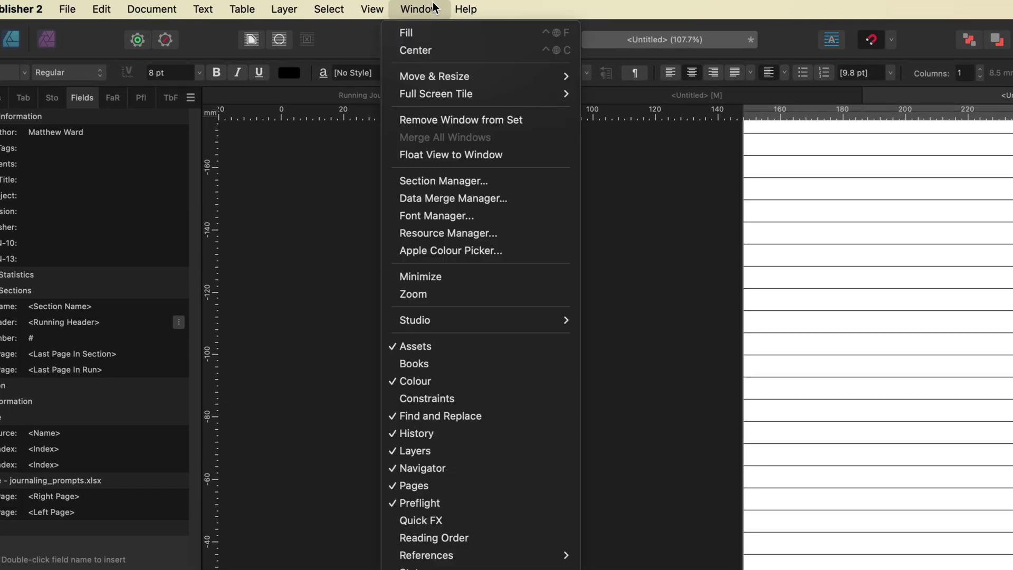
left_click(431, 199)
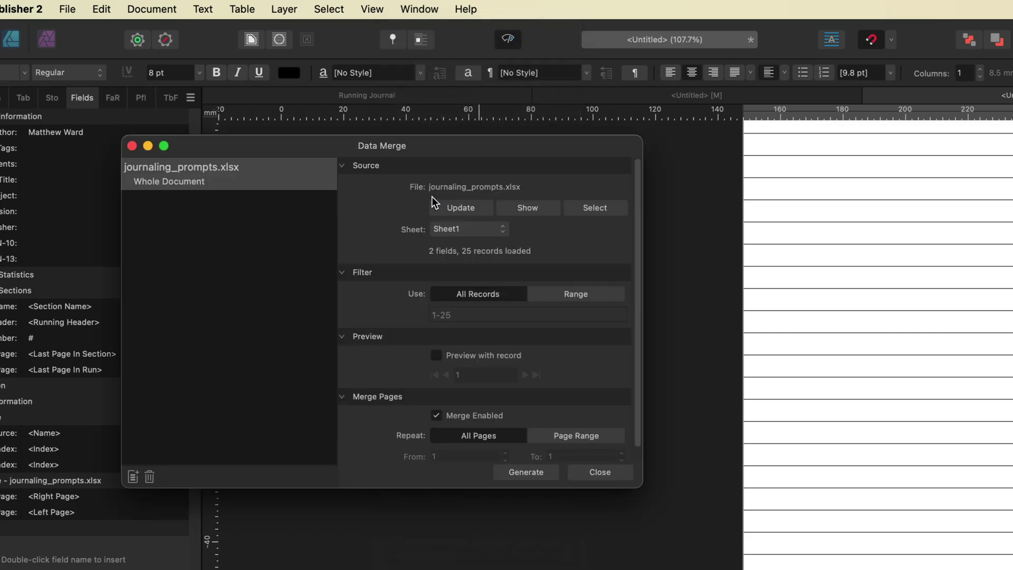
left_click_drag(391, 146, 408, 131)
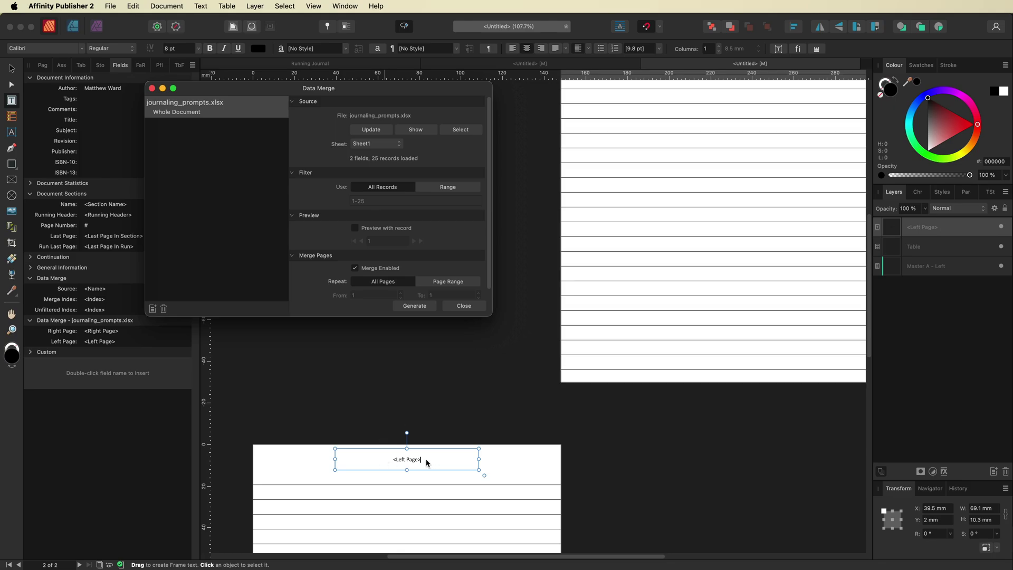
left_click(354, 228)
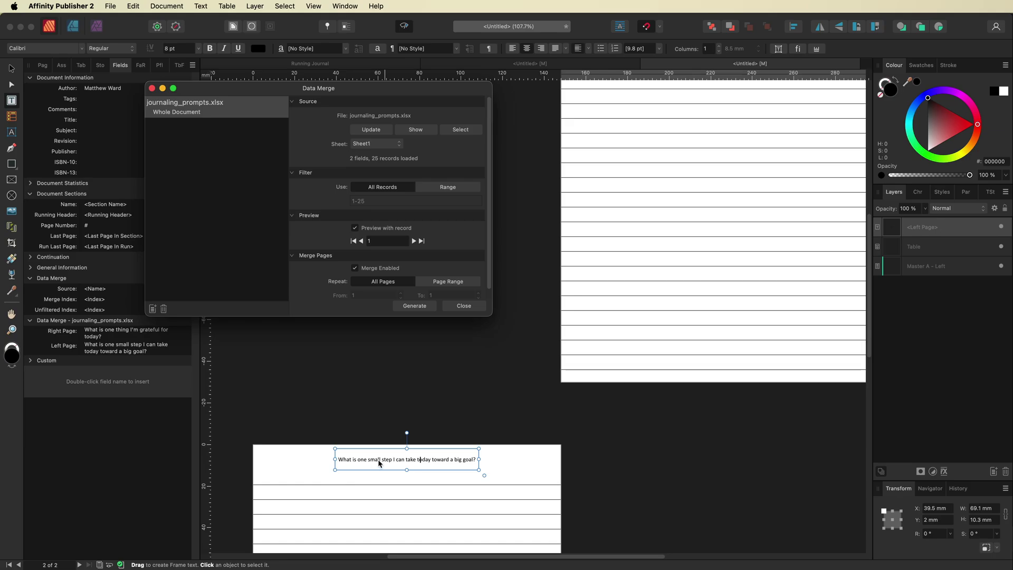
scroll(378, 459, "up", 5)
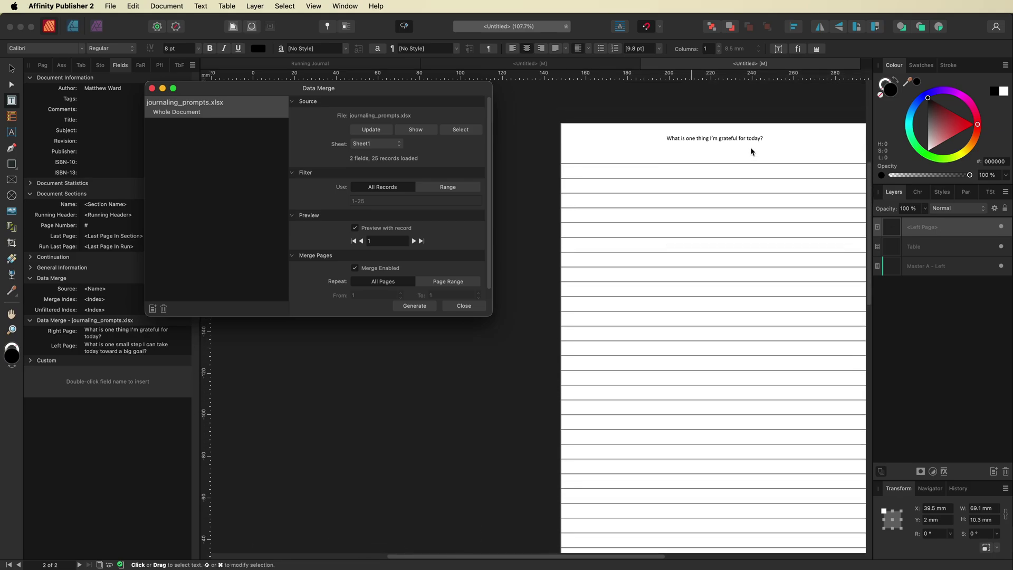
scroll(747, 145, "right", 3)
scroll(628, 141, "left", 5)
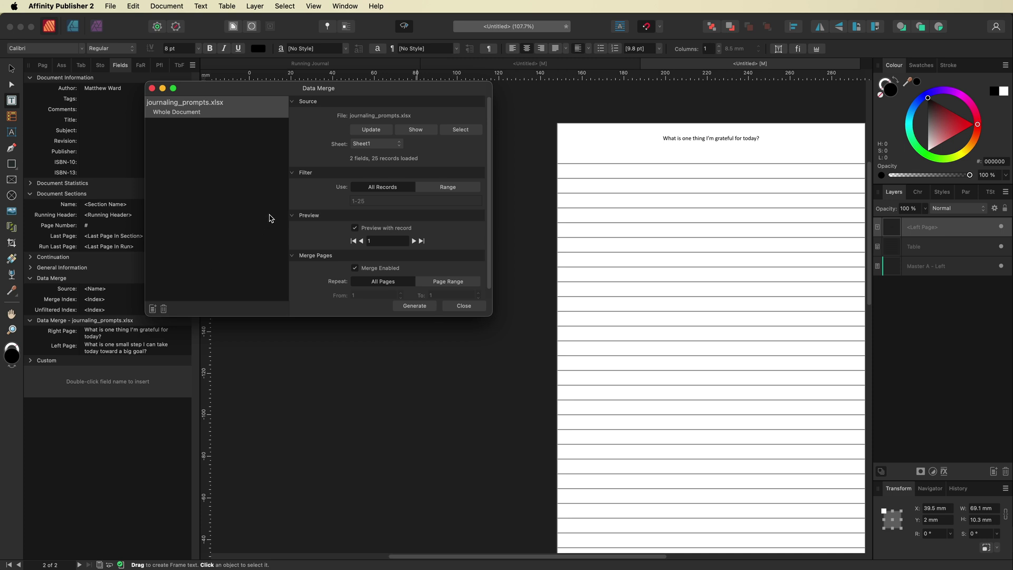
Generate the merged journal document from all records and close the data merge settings
left_click(414, 307)
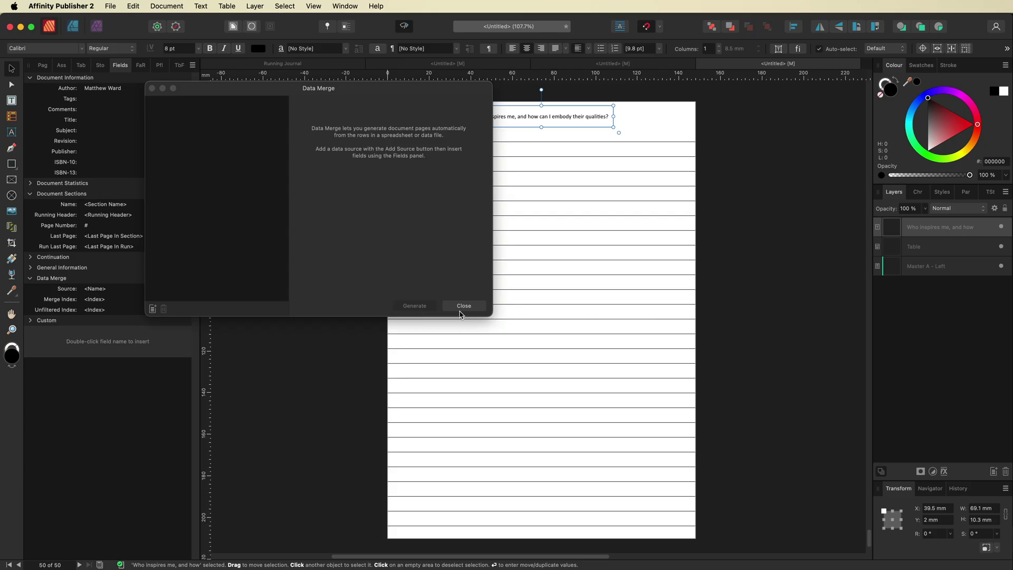
left_click(462, 307)
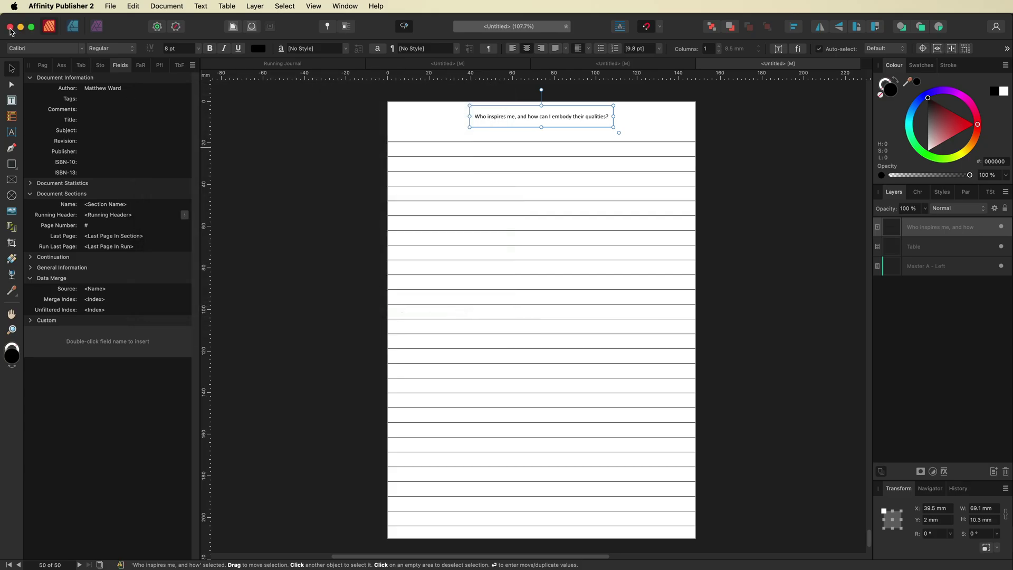
Look through the merged journal's pages from the first page onward and check the prompts on the left and right pages
left_click(43, 65)
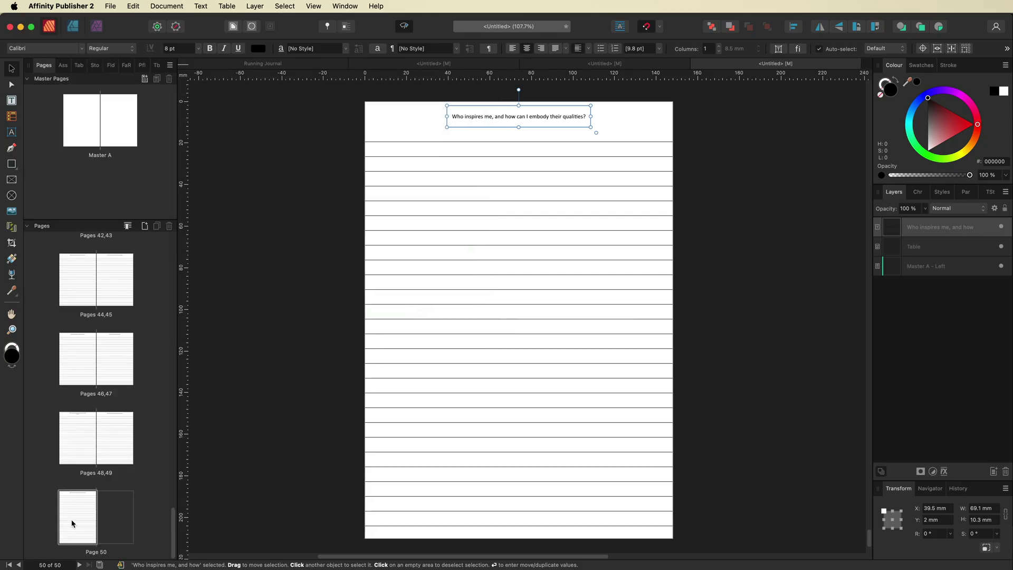
left_click_drag(174, 523, 173, 248)
double_click(125, 268)
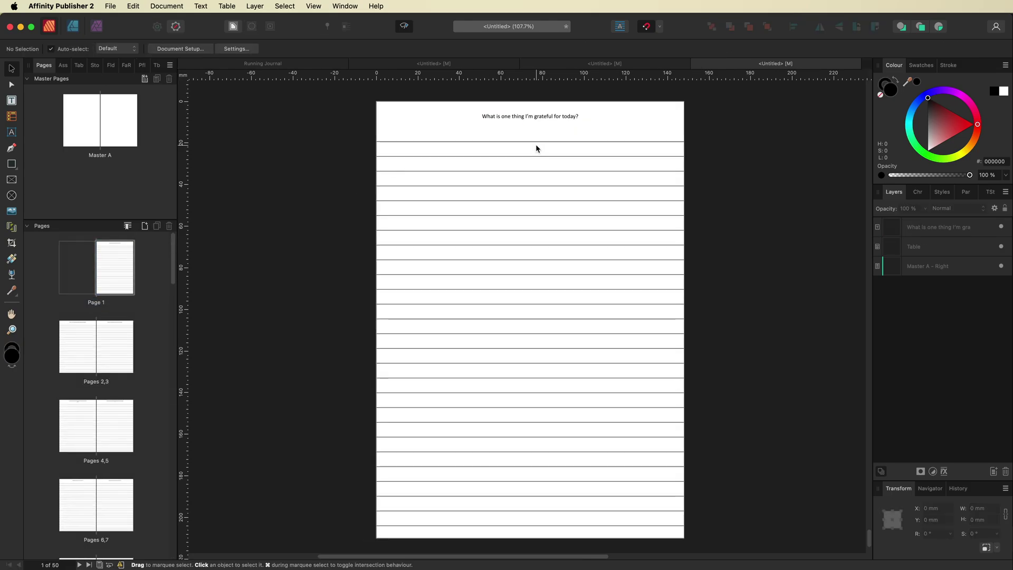
scroll(536, 150, "down", 5)
scroll(285, 216, "left", 4)
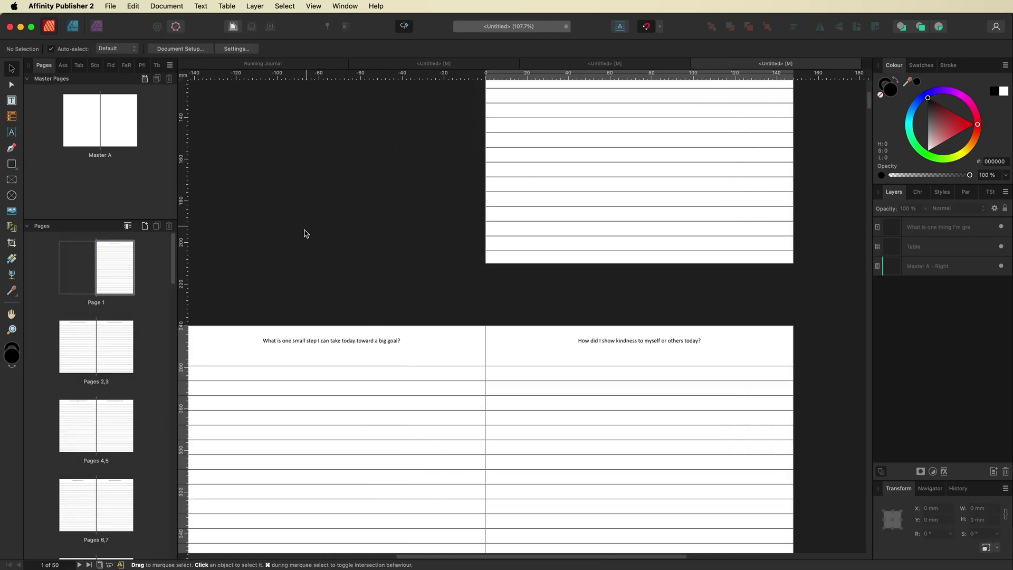
scroll(284, 289, "down", 5)
scroll(284, 289, "down", 10)
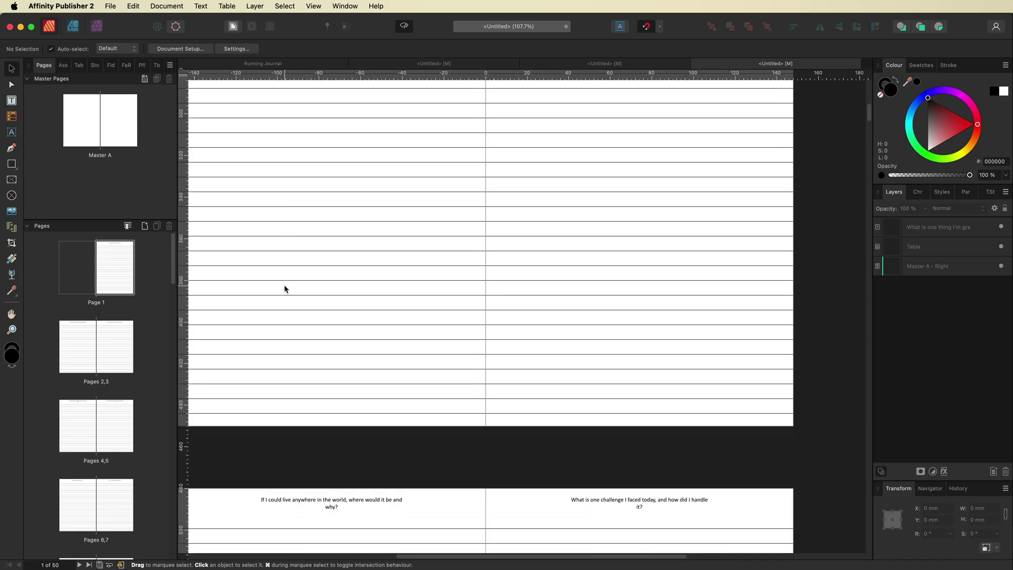
scroll(284, 288, "down", 10)
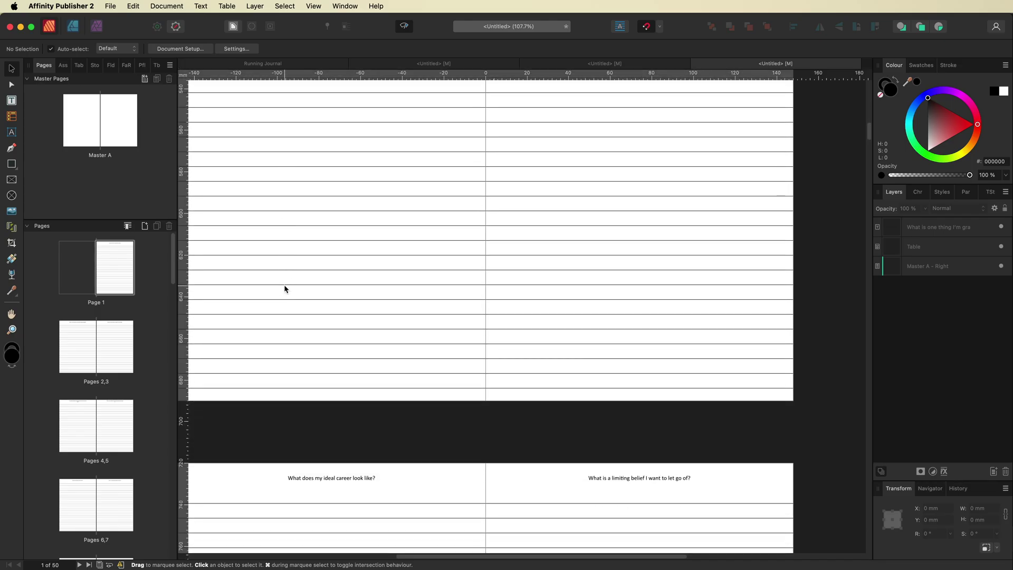
scroll(290, 288, "left", 3)
scroll(291, 288, "right", 3)
scroll(291, 287, "up", 2)
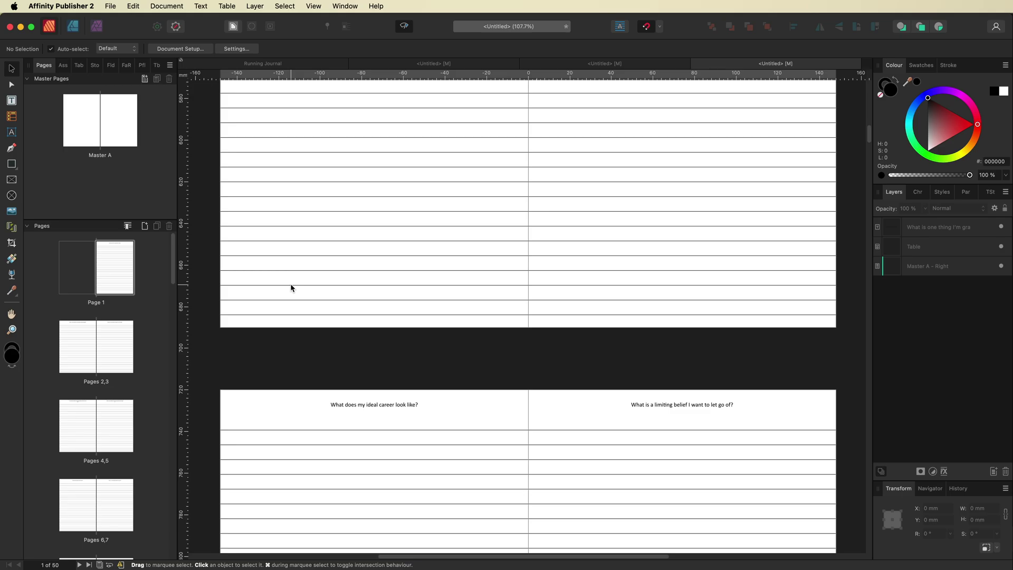
scroll(291, 288, "up", 10)
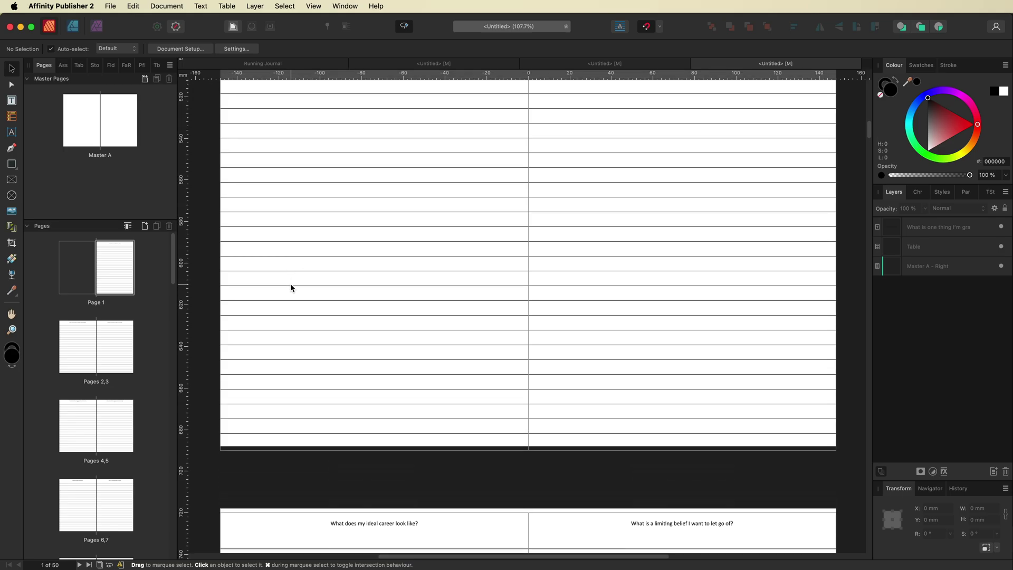
scroll(291, 287, "up", 10)
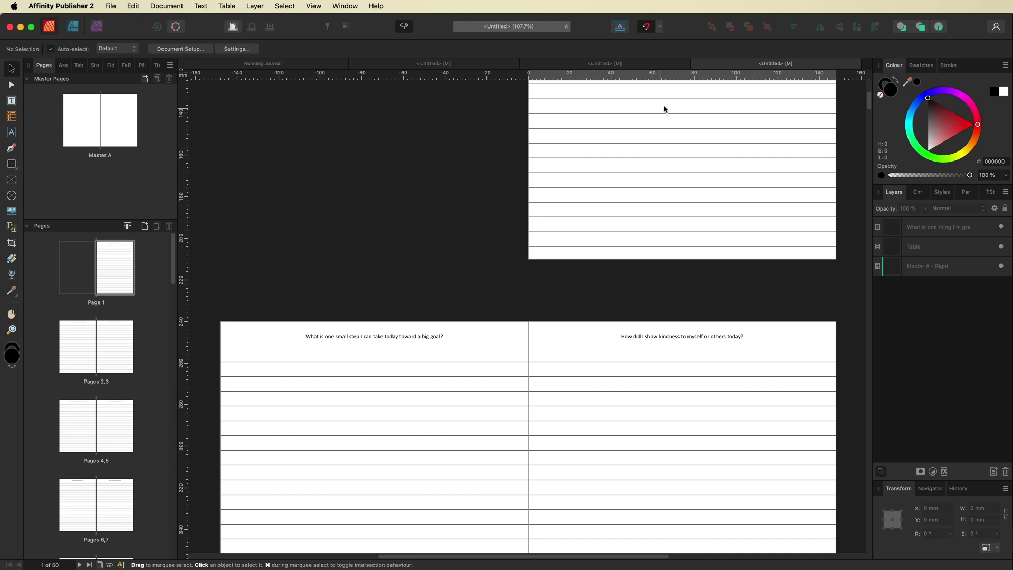
Close the merged journal document and return to the two-page template
left_click(696, 63)
left_click(669, 263)
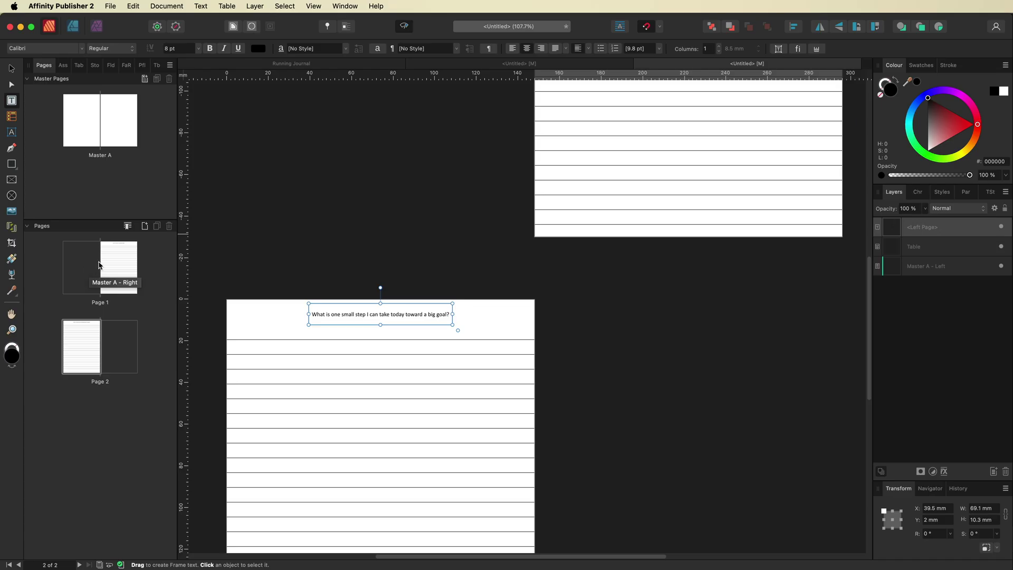
Insert two Master A pages before page 1 of the template and check the new page order
left_click(144, 226)
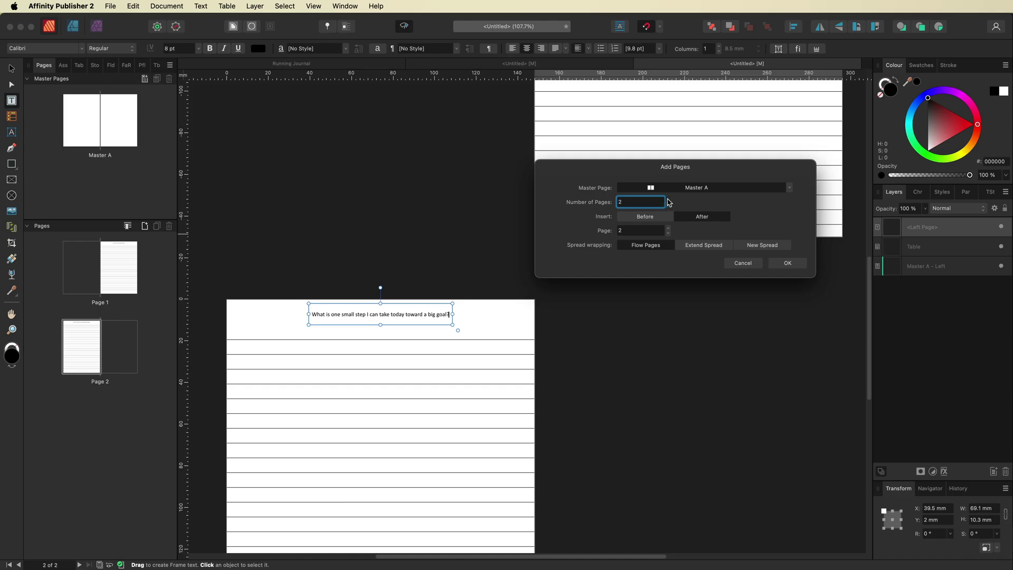
key("Return")
left_click(106, 279)
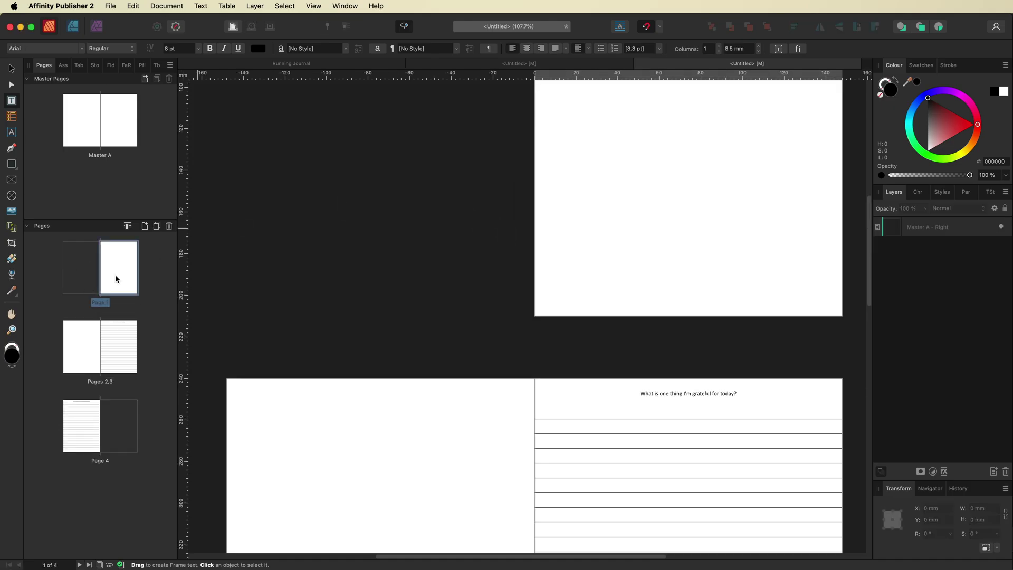
scroll(423, 262, "up", 3)
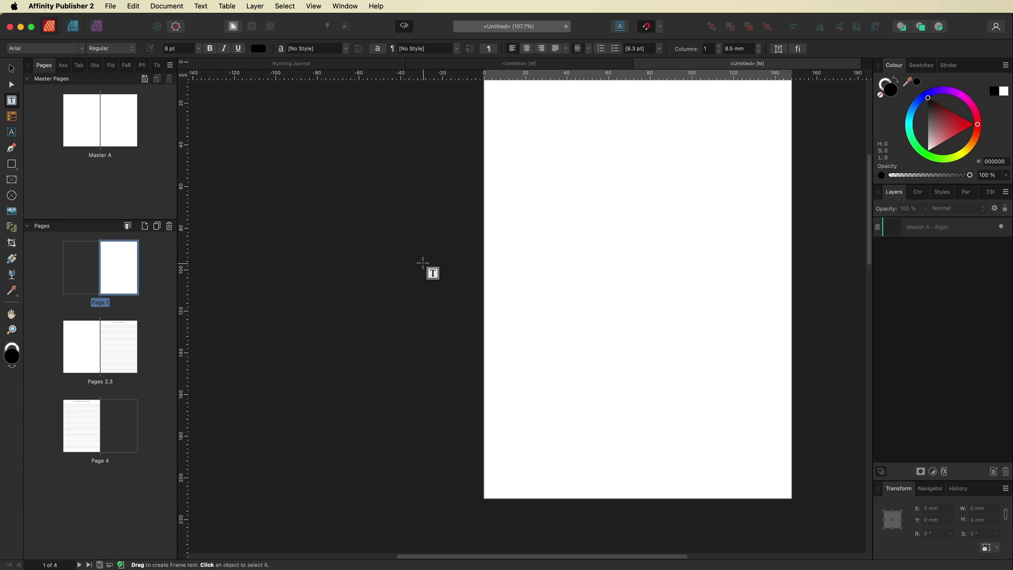
scroll(580, 270, "down", 8)
scroll(404, 286, "down", 6)
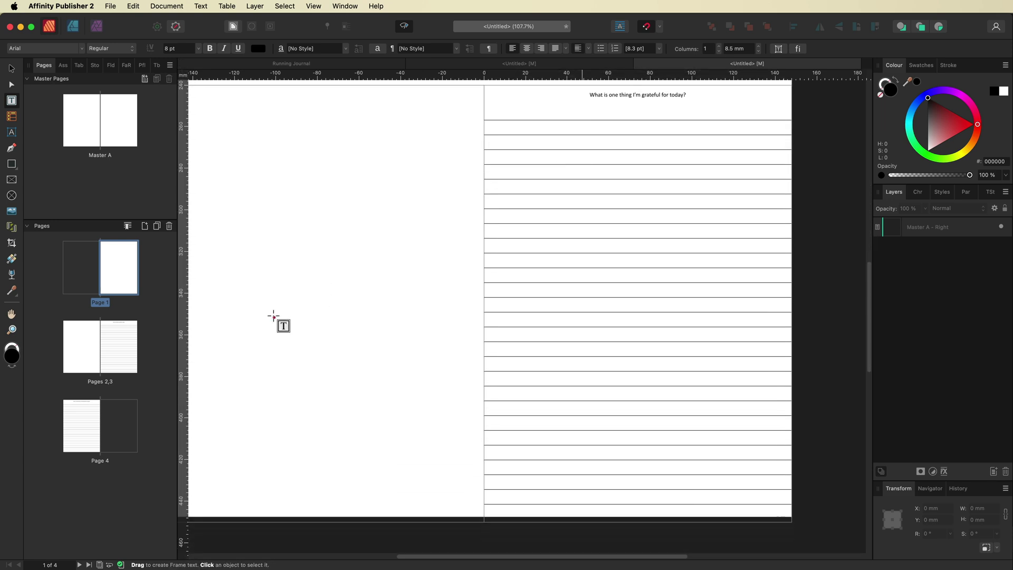
scroll(529, 341, "up", 3)
scroll(529, 341, "up", 1)
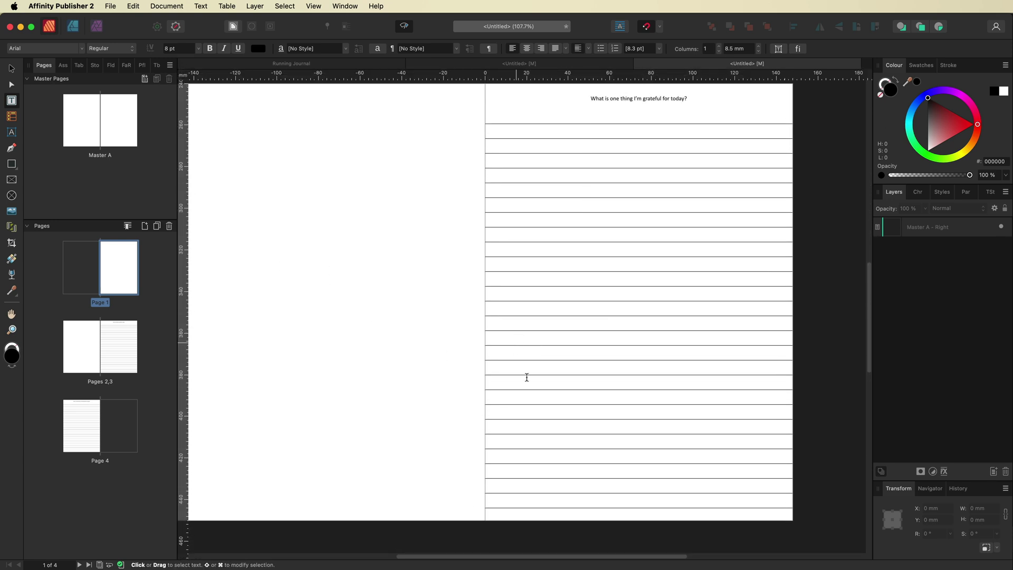
scroll(586, 230, "up", 1)
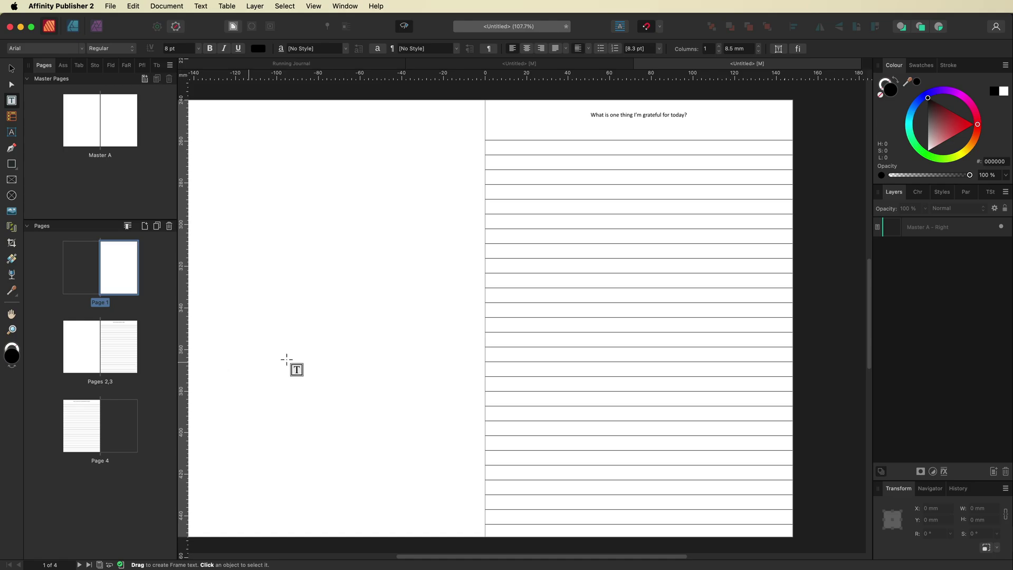
On Master A, draw a text frame about 148 x 5.2 mm along the left page's bottom edge and add a centred Page Number field
double_click(82, 115)
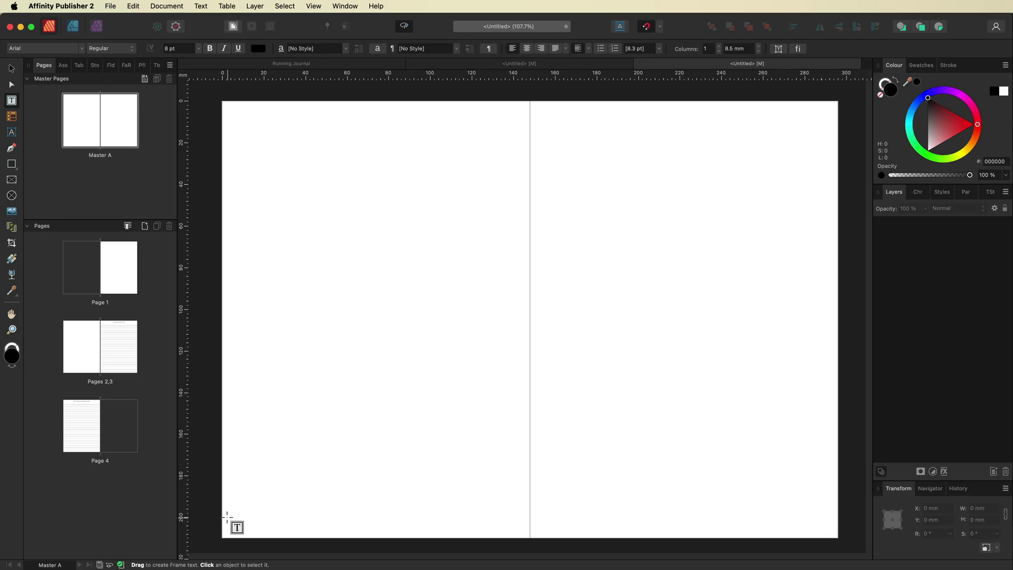
left_click_drag(221, 526, 529, 537)
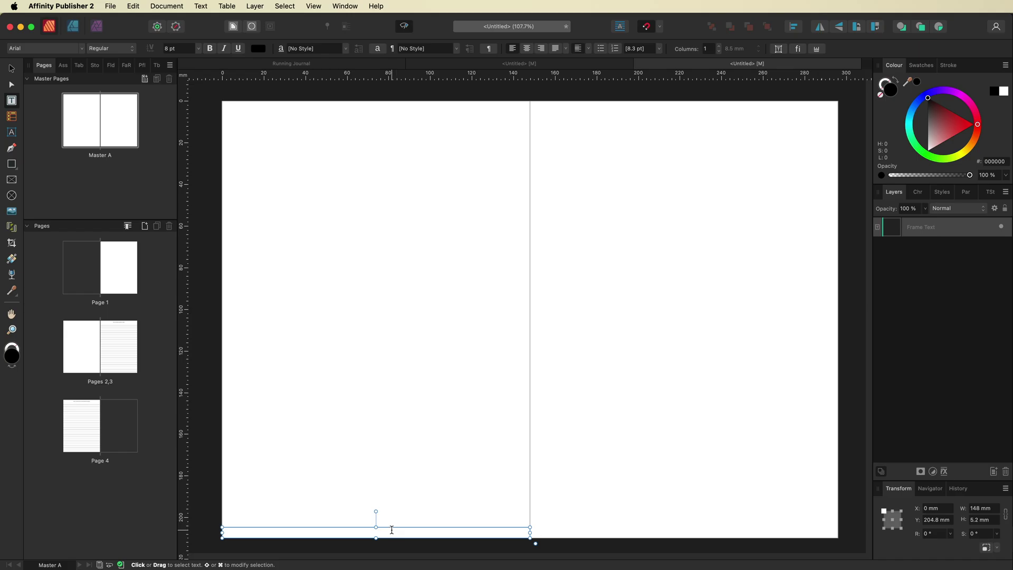
left_click(200, 6)
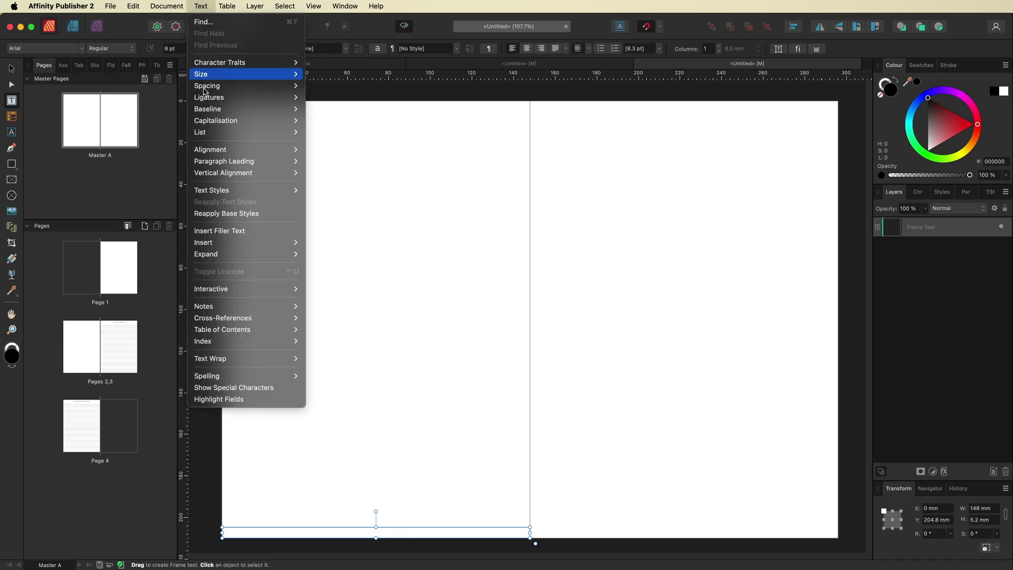
mouse_move(238, 250)
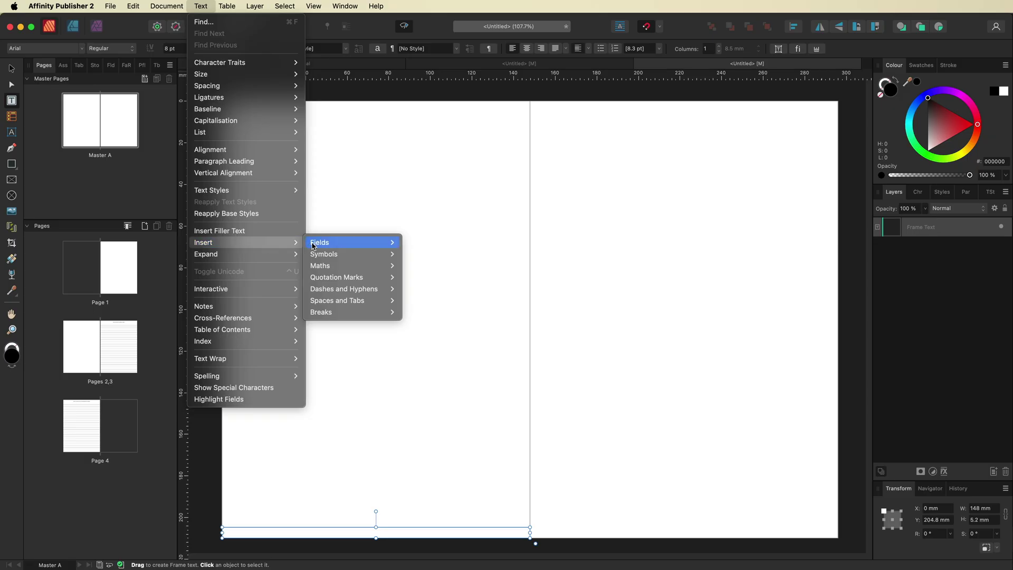
mouse_move(319, 243)
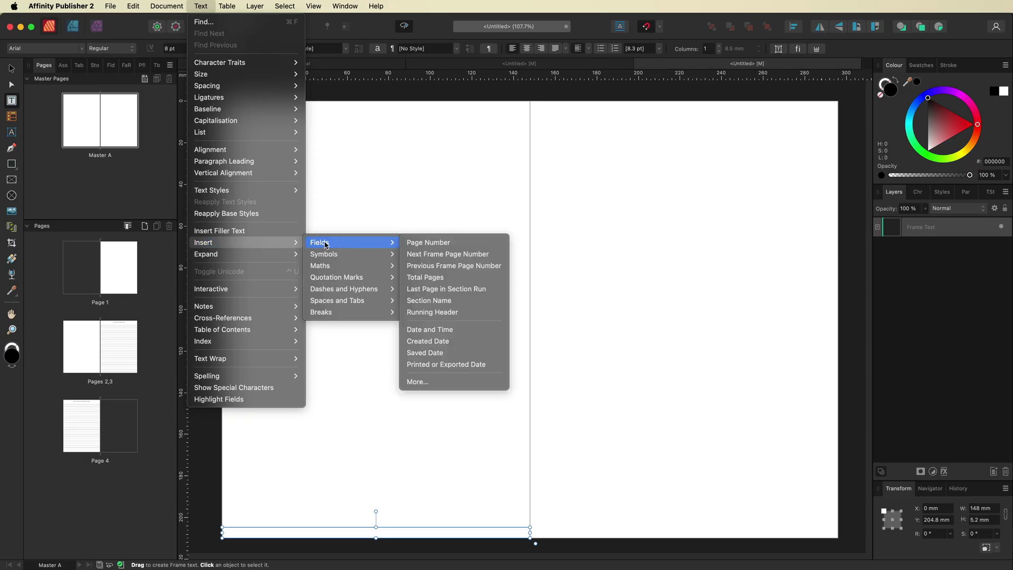
left_click(418, 243)
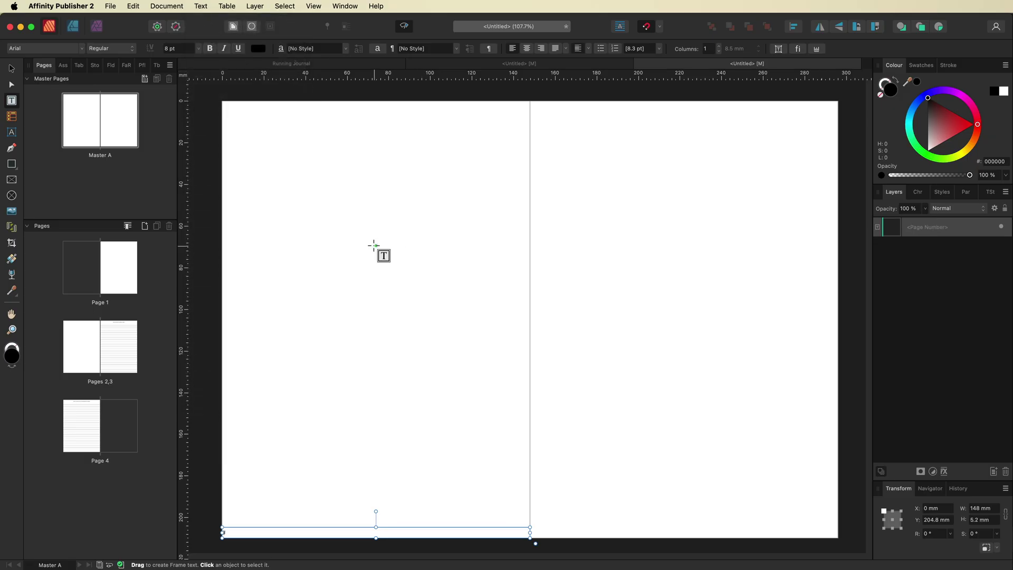
left_click(526, 48)
Duplicate the page number frame onto the bottom edge of Master A's right page
left_click(10, 69)
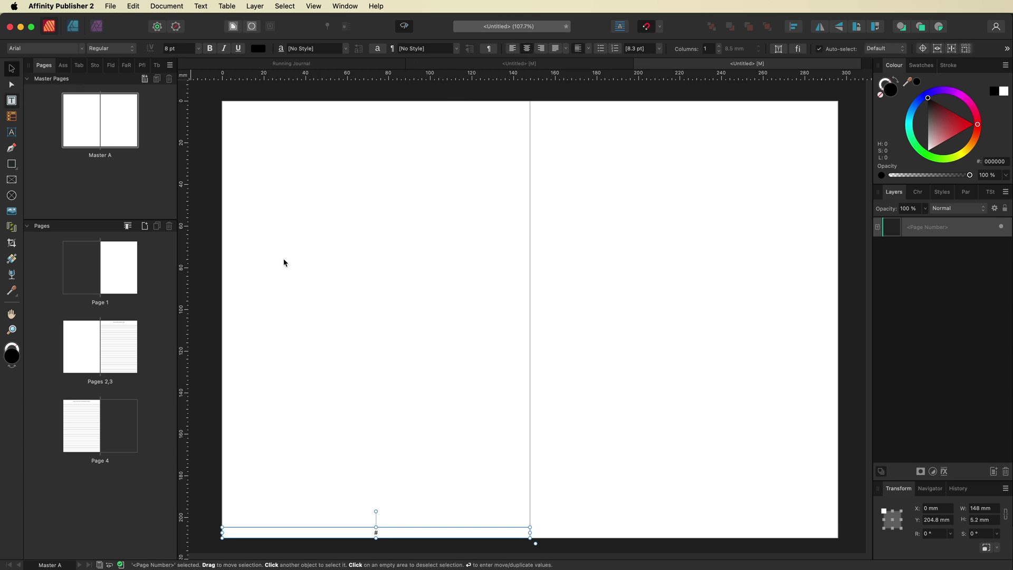
left_click(283, 260)
left_click(361, 534)
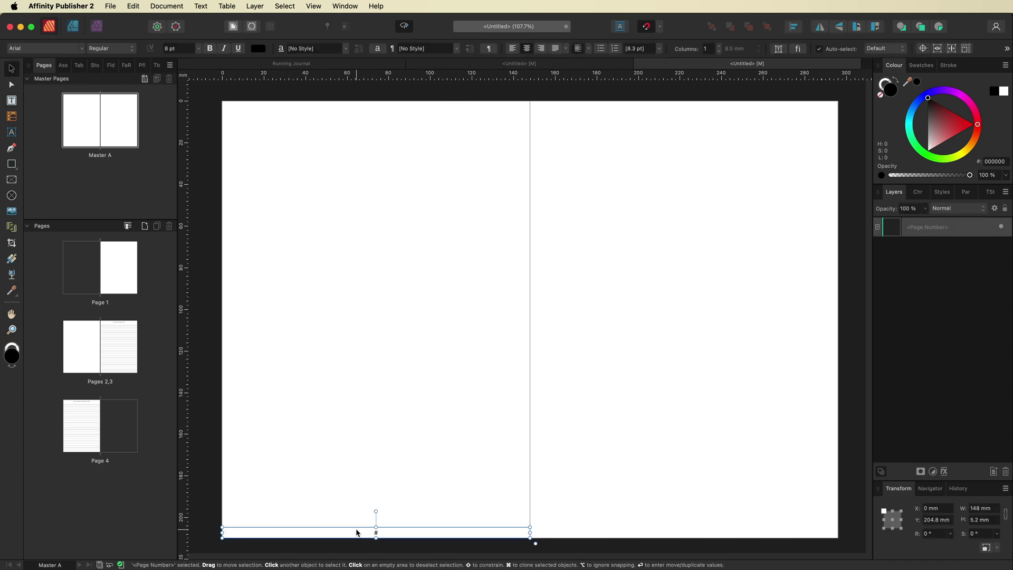
left_click_drag(356, 532, 659, 530)
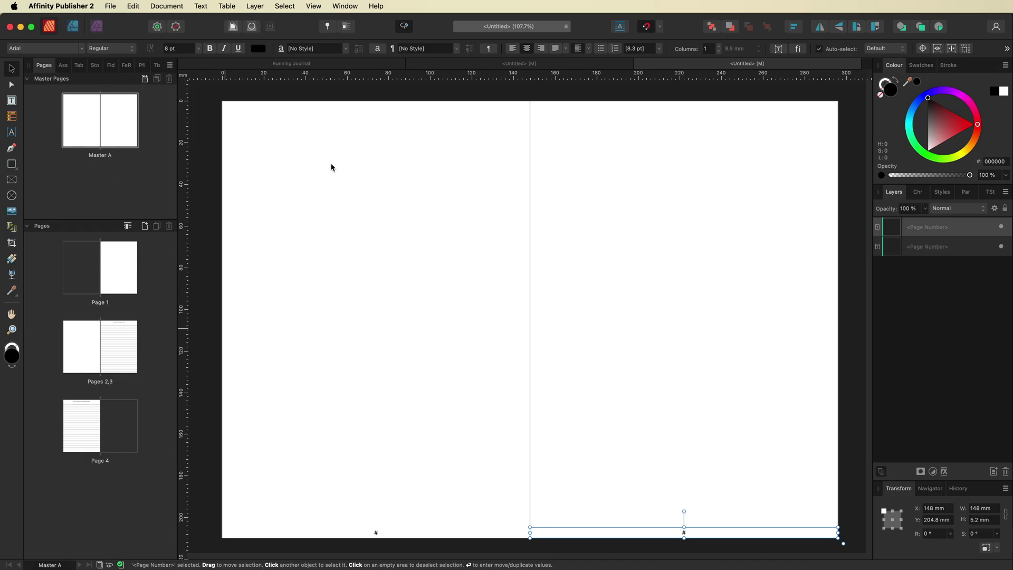
Duplicate Master A to create a second master spread
left_click(84, 136)
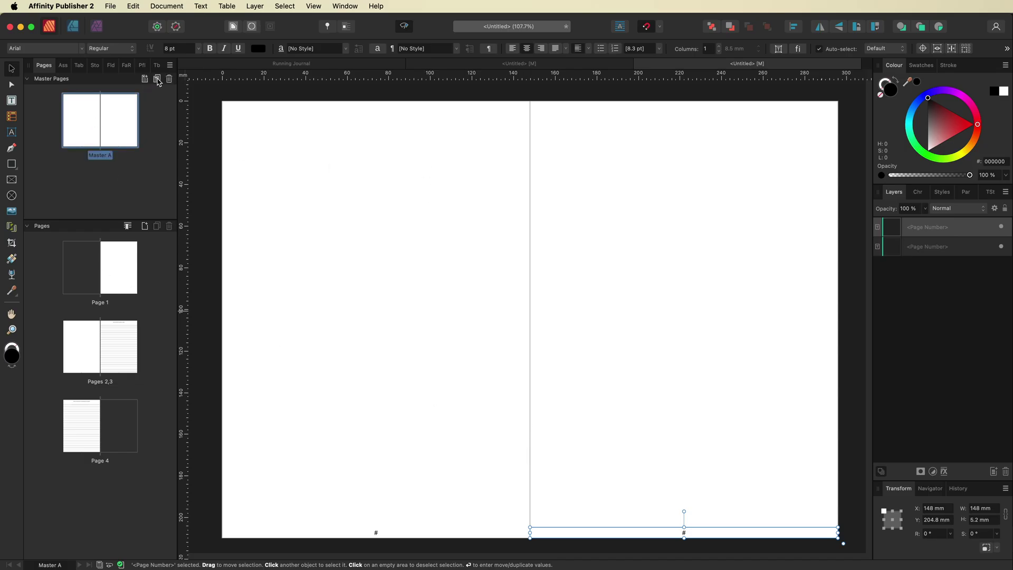
left_click(158, 79)
scroll(121, 153, "down", 1)
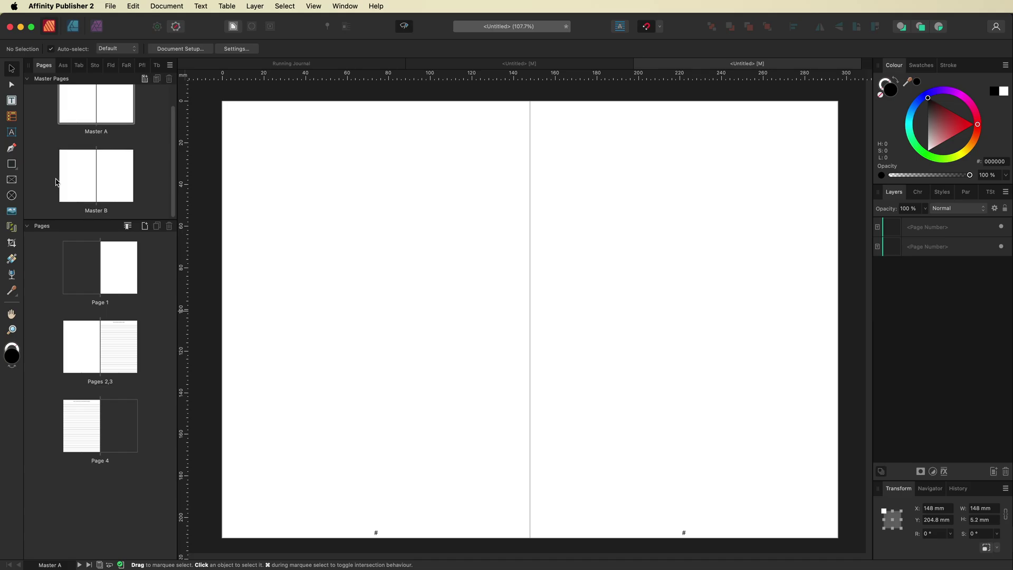
scroll(84, 114, "up", 1)
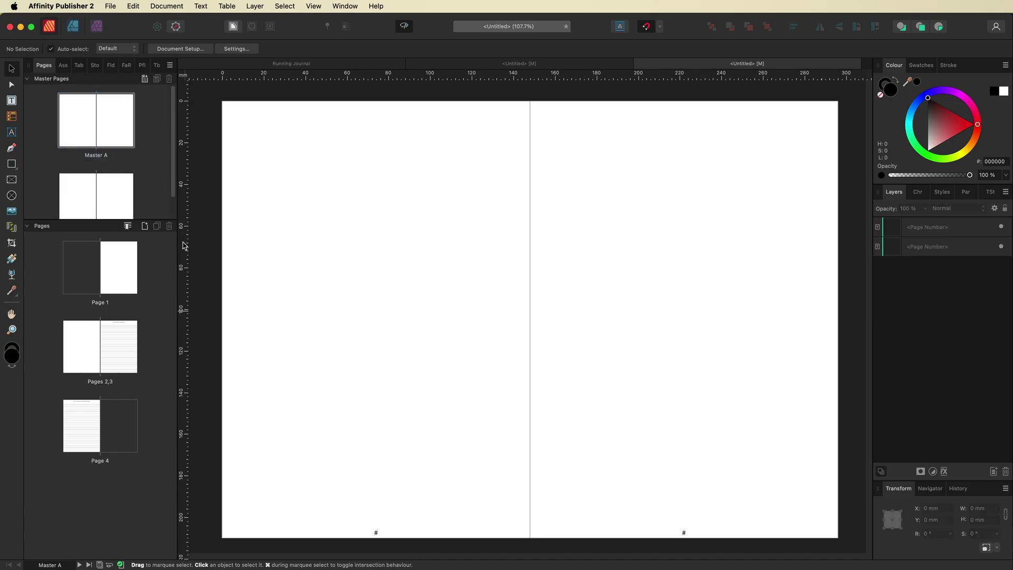
Delete both page number frames from Master B
left_click(85, 203)
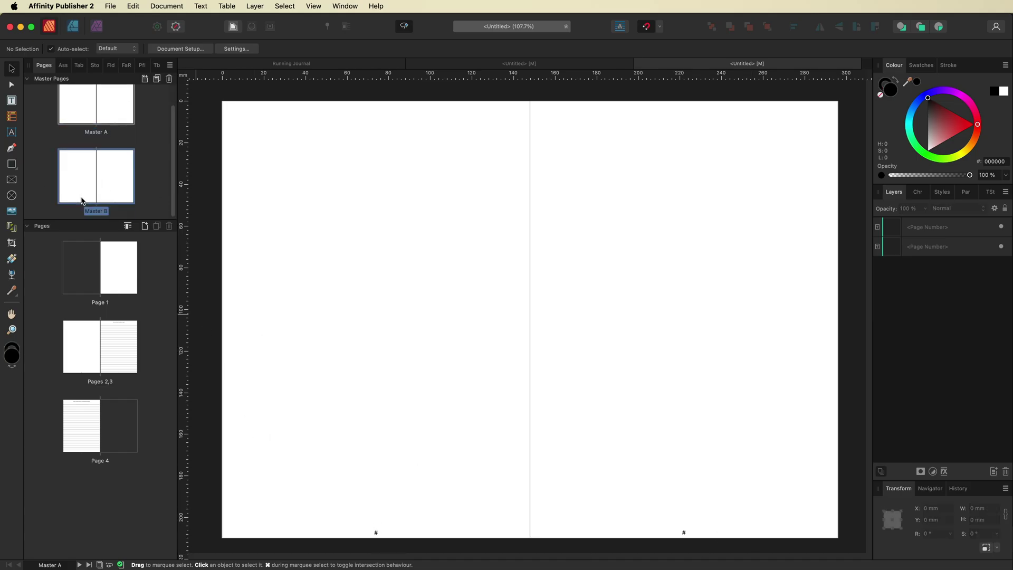
left_click_drag(214, 486, 865, 552)
key("Delete")
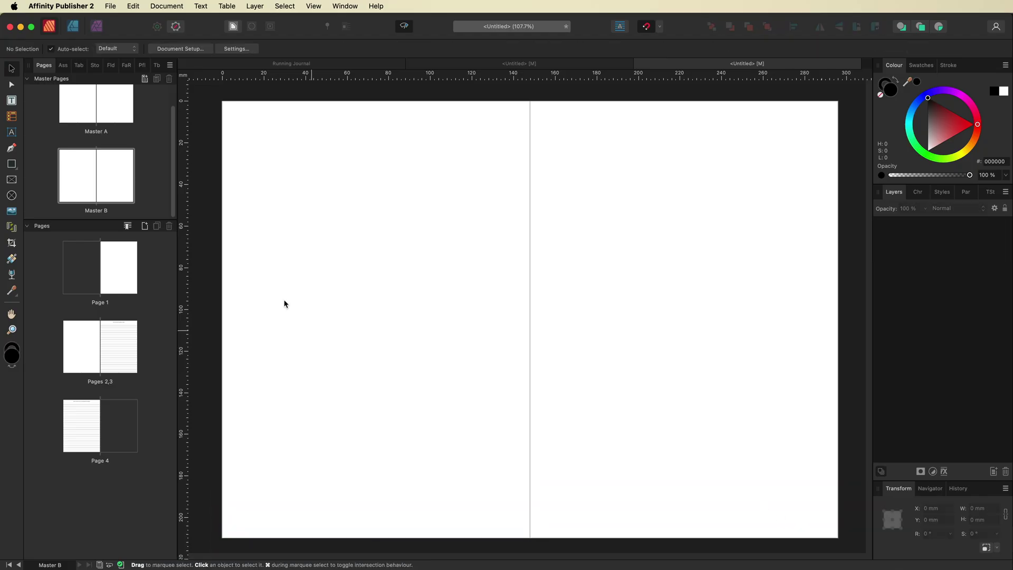
Check the page number on page 1, and apply Master B to that page in place of its existing master
double_click(110, 275)
scroll(553, 281, "down", 2)
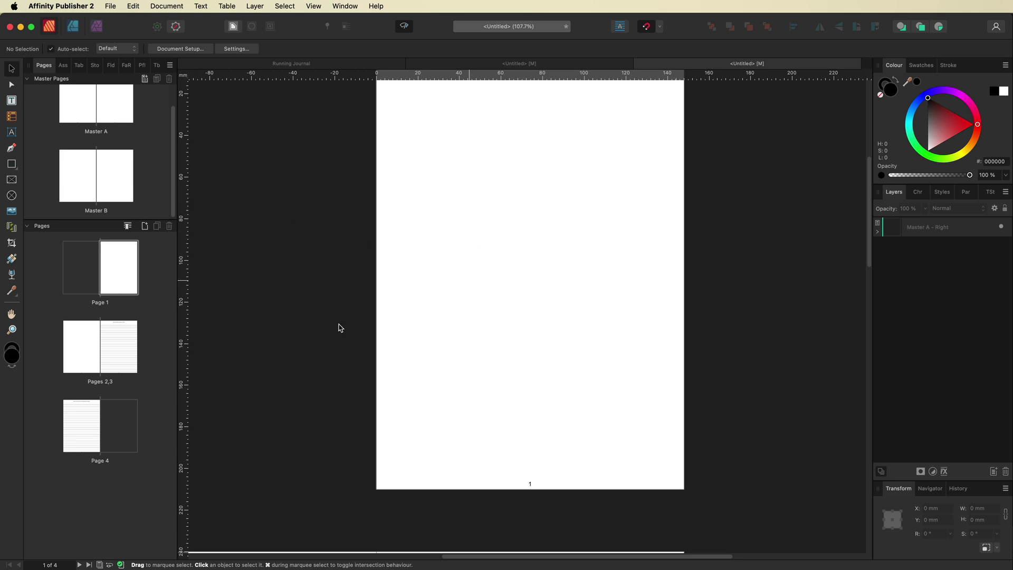
left_click(118, 270)
right_click(118, 272)
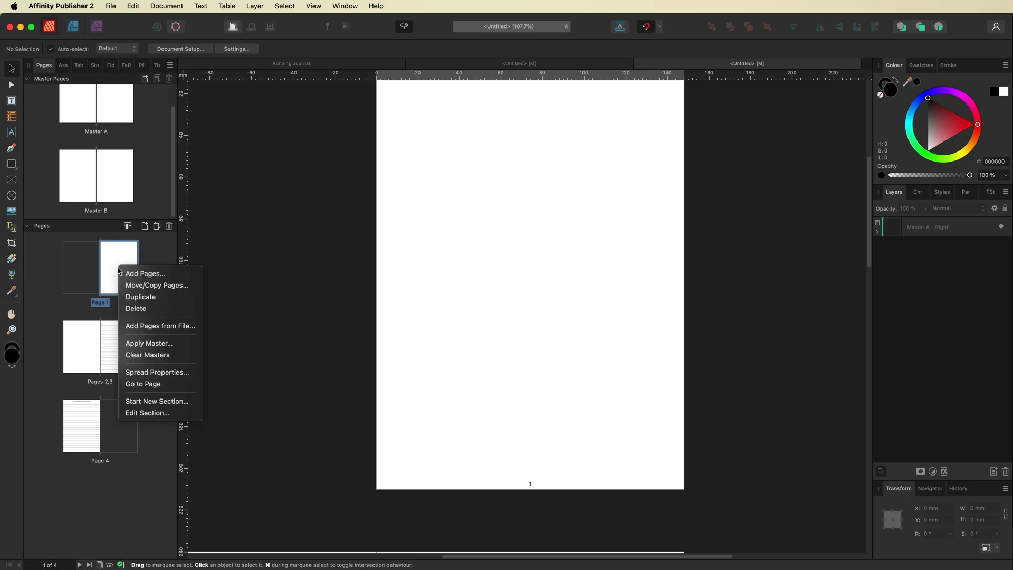
left_click(132, 344)
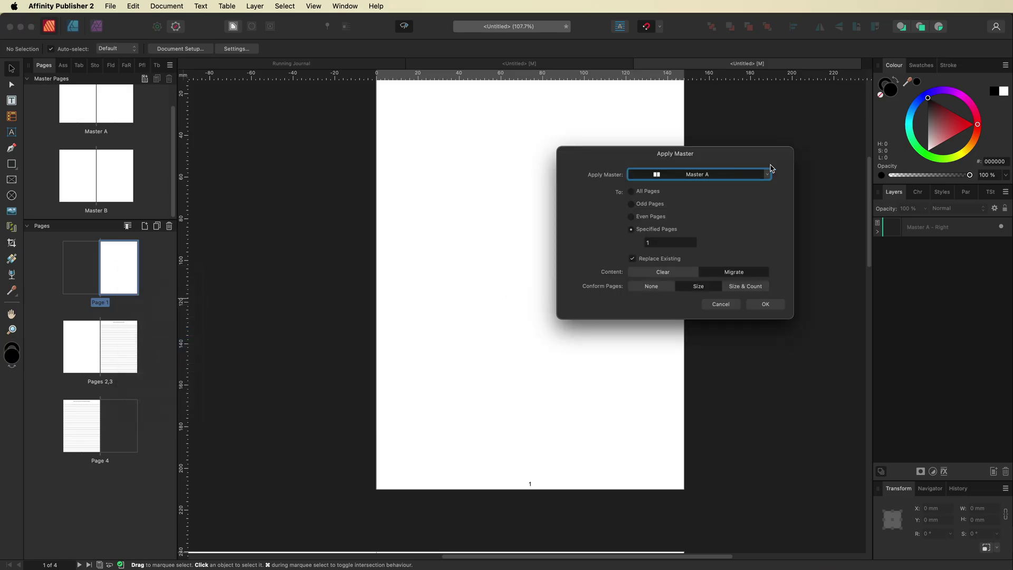
left_click(767, 175)
left_click(674, 257)
left_click(766, 304)
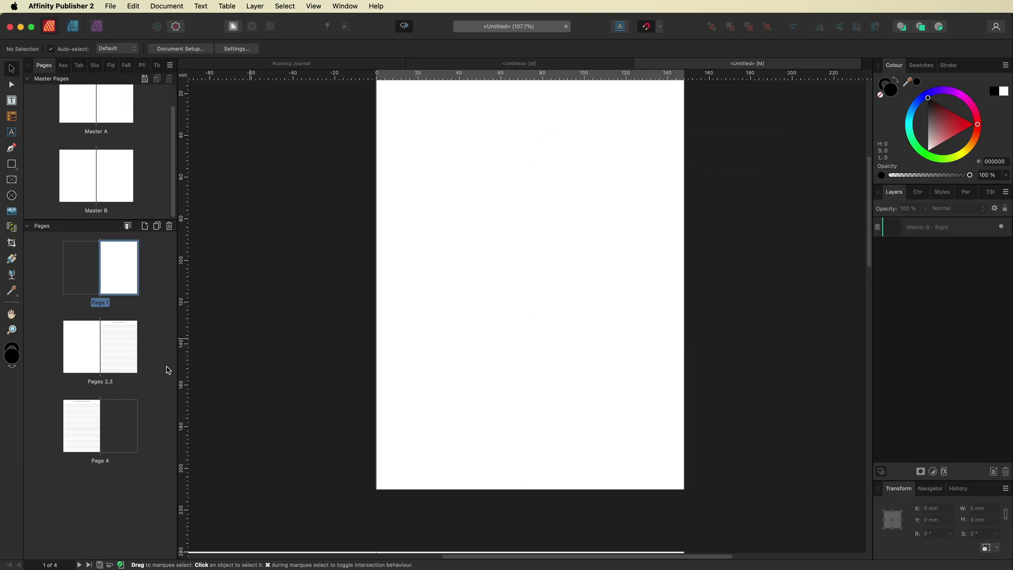
Apply Master B to page 2, replacing its existing master
left_click(81, 355)
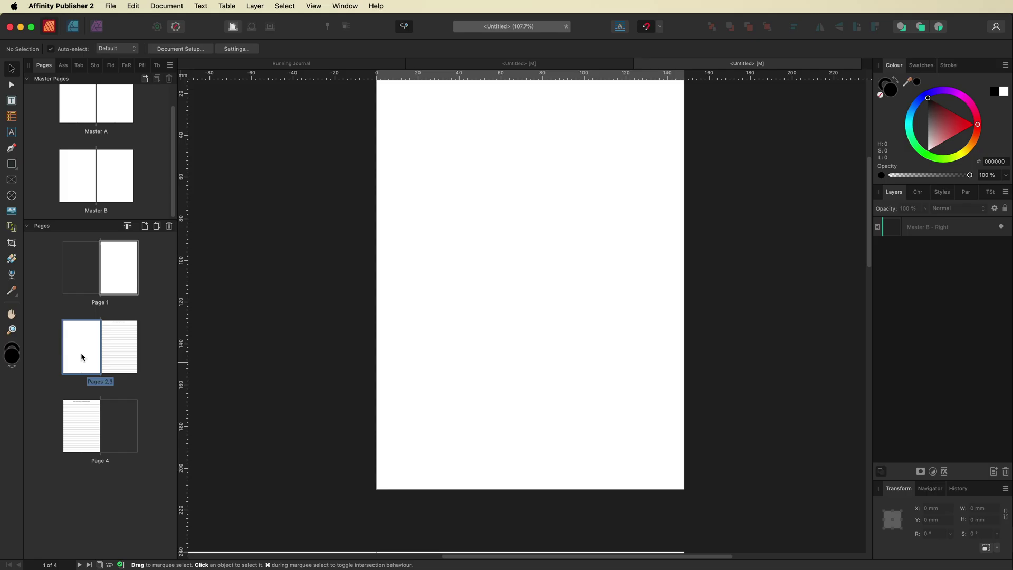
right_click(79, 347)
left_click(129, 421)
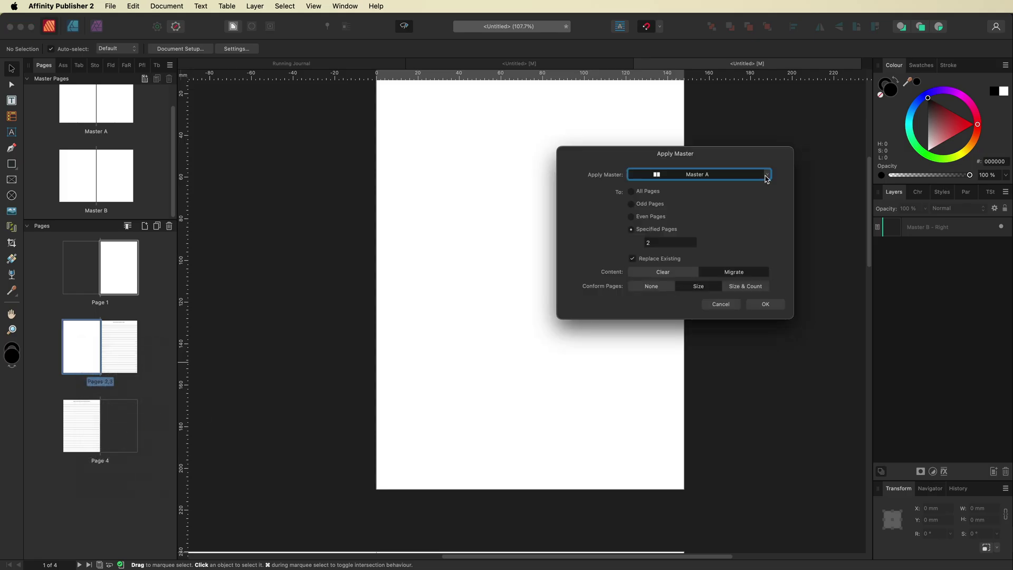
left_click(767, 179)
left_click(705, 256)
left_click(772, 303)
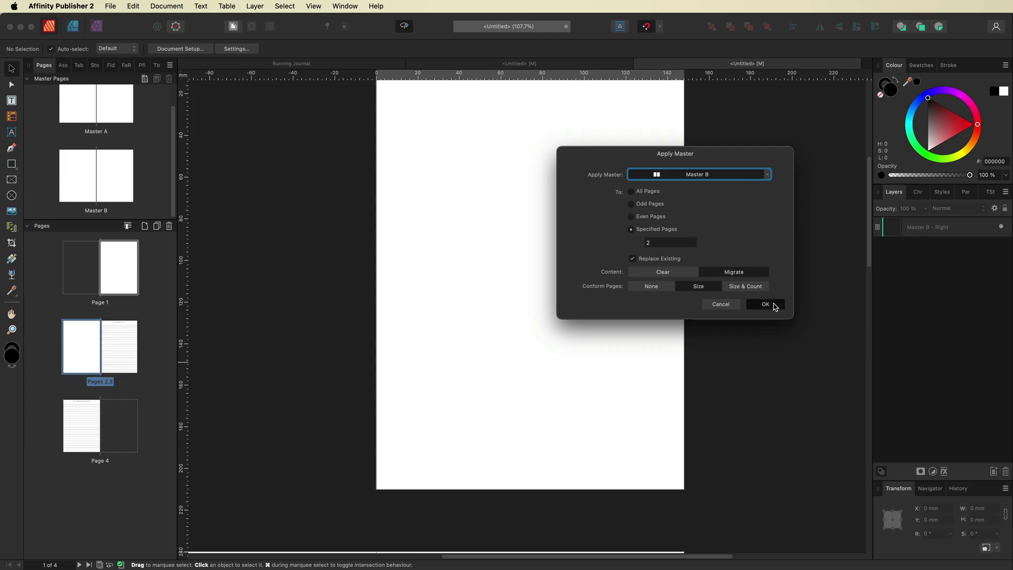
Apply Master A to page 3 and to page 4, replacing their existing masters
left_click(93, 420)
left_click(126, 349)
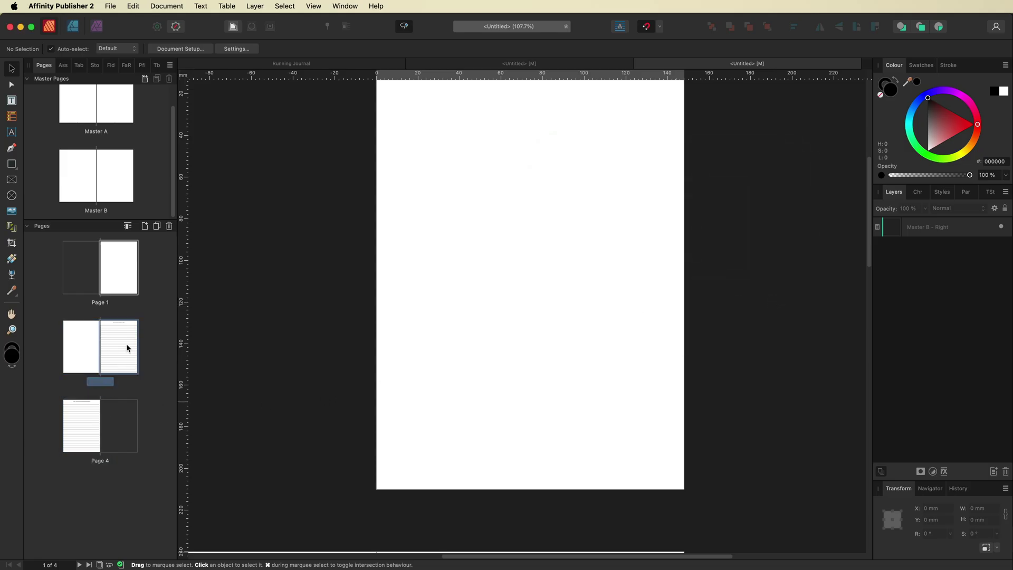
right_click(136, 333)
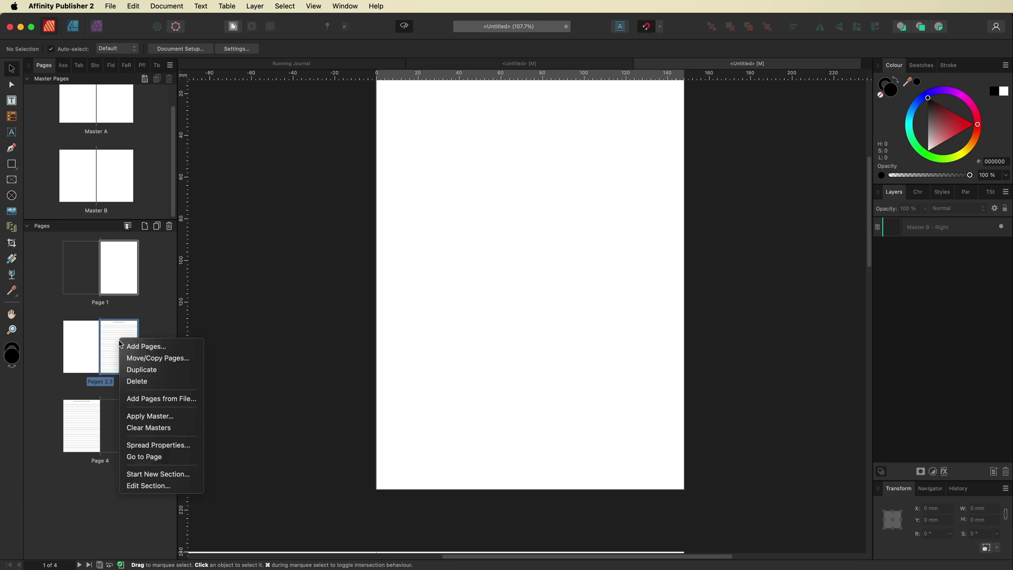
left_click(159, 415)
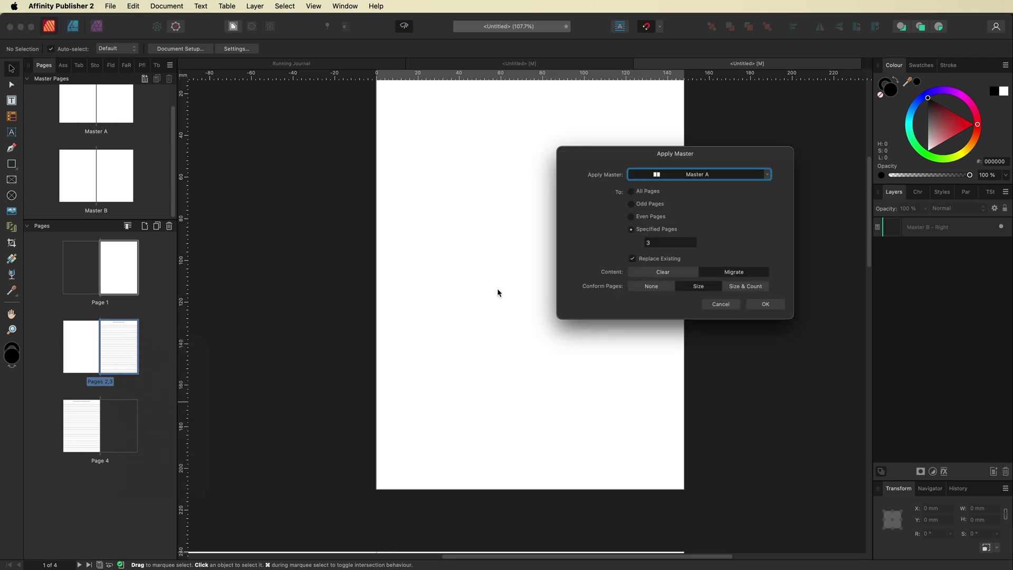
left_click(763, 304)
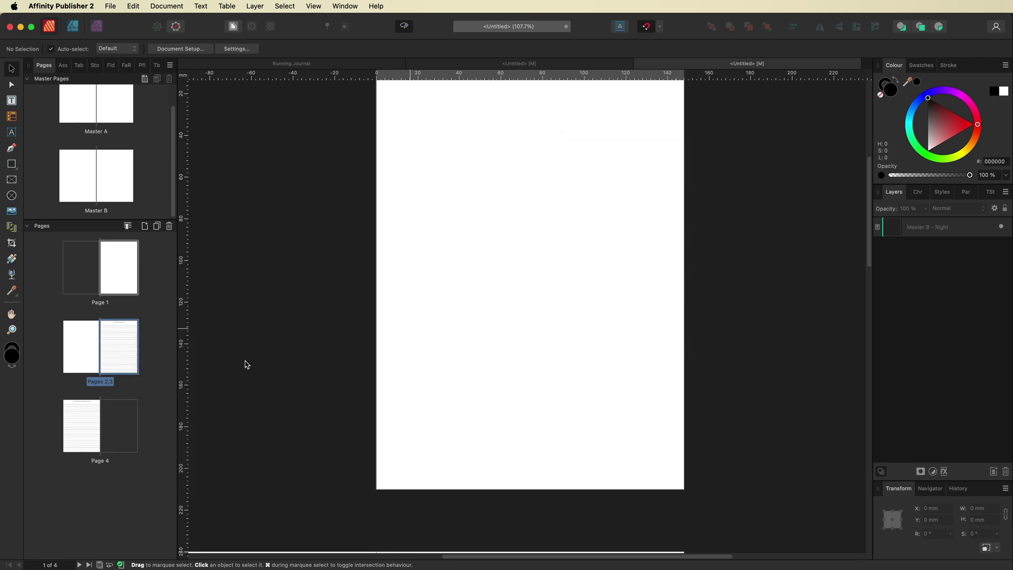
left_click(79, 413)
right_click(79, 413)
left_click(106, 420)
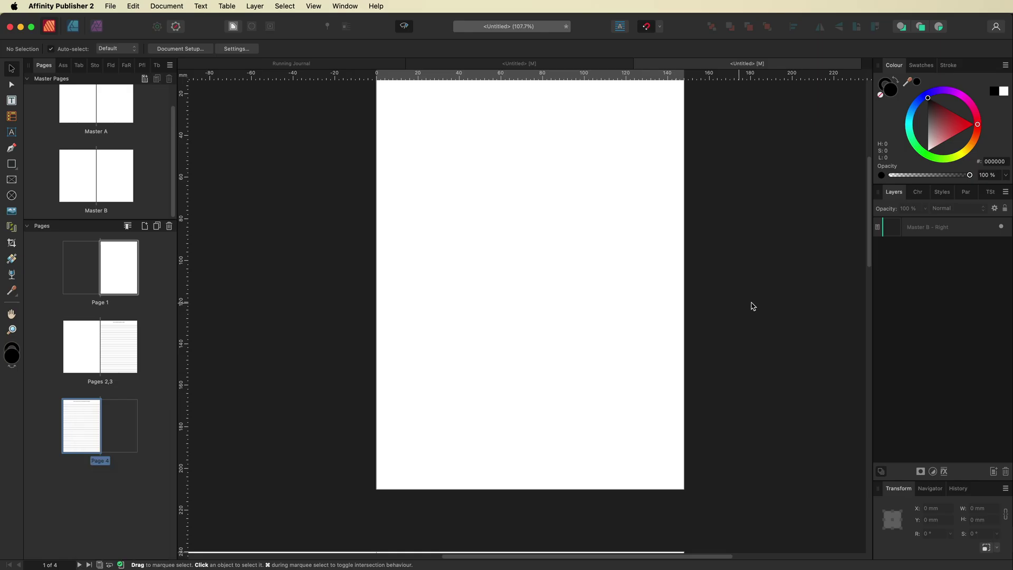
Check the page numbers at the foot of pages 2, 3 and 4
double_click(119, 356)
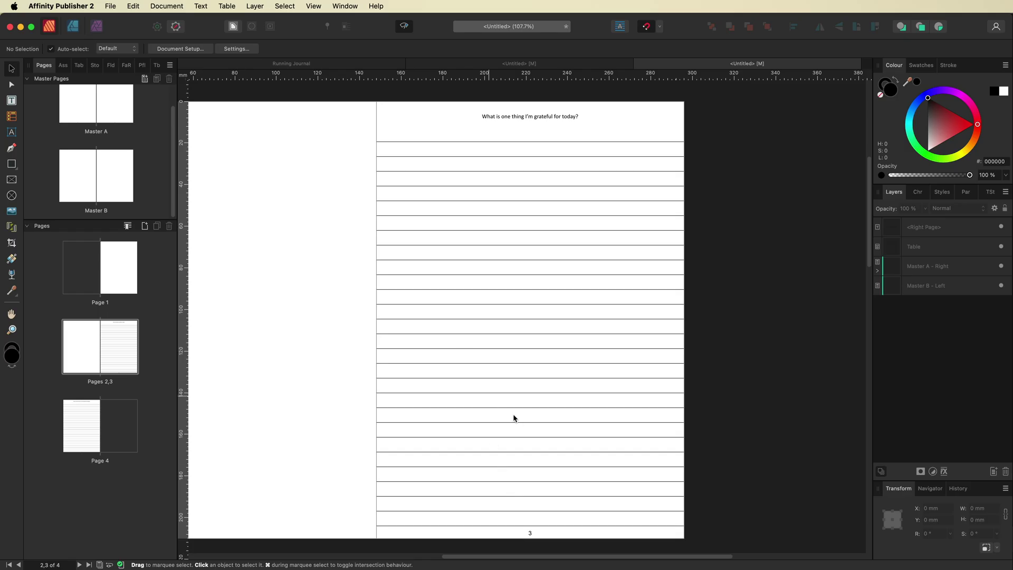
scroll(517, 414, "down", 10)
scroll(478, 314, "left", 3)
scroll(478, 313, "down", 10)
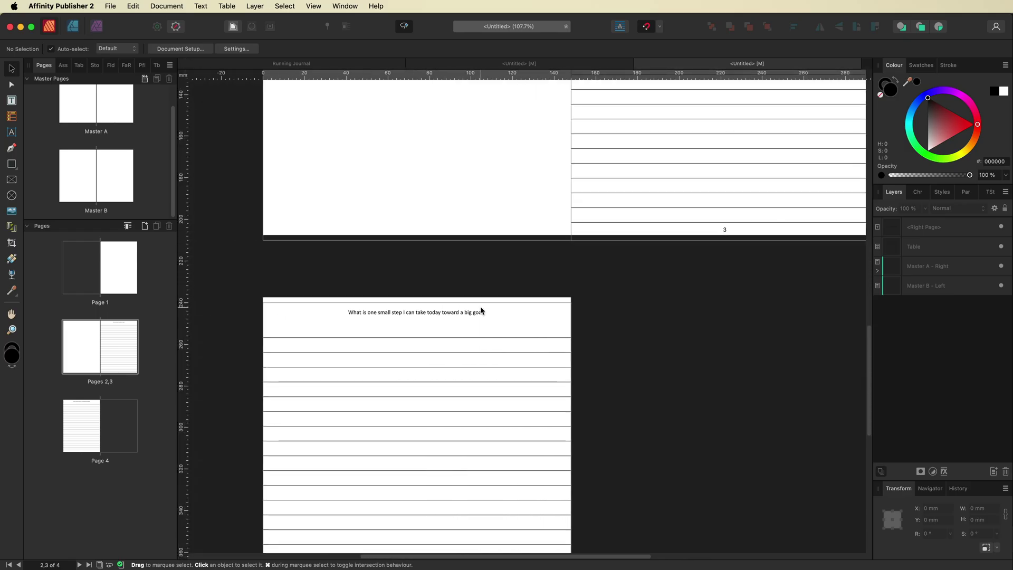
scroll(406, 463, "up", 15)
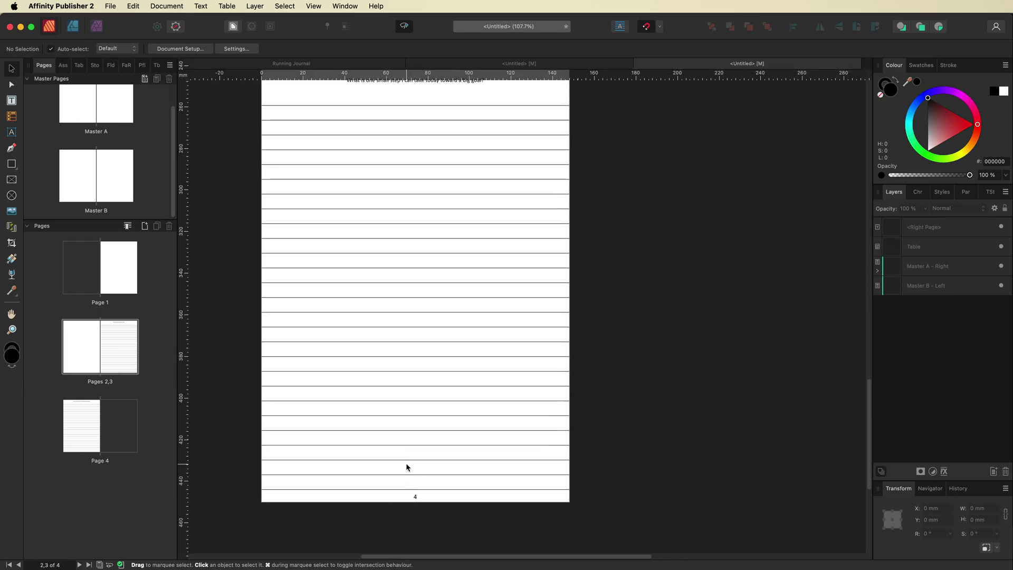
scroll(404, 463, "right", 3)
scroll(403, 463, "up", 2)
scroll(403, 463, "right", 4)
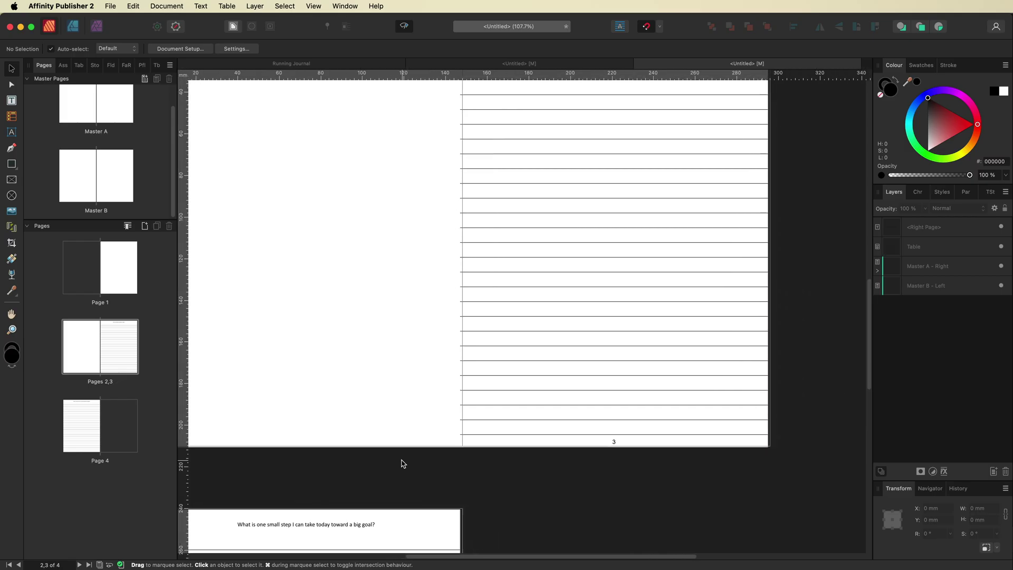
scroll(528, 426, "up", 1)
scroll(517, 427, "right", 1)
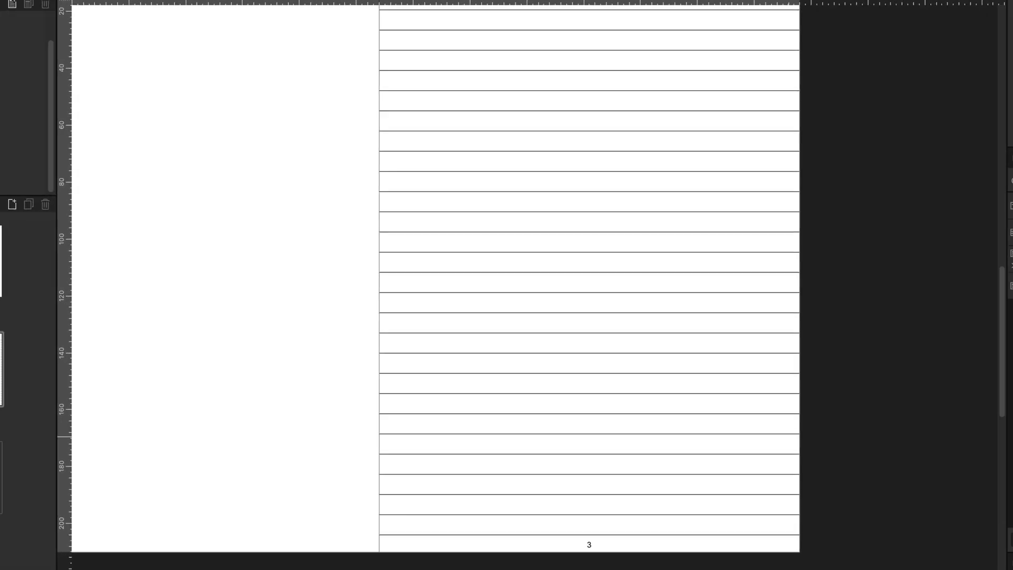
Add a second section starting on page 3 and restart its page numbering at 1
left_click(128, 228)
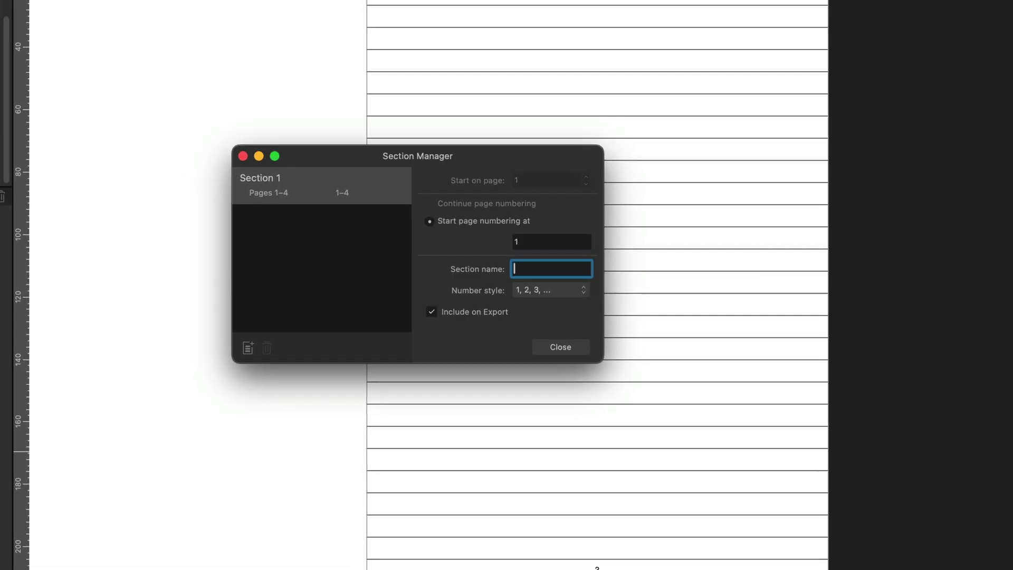
left_click(248, 350)
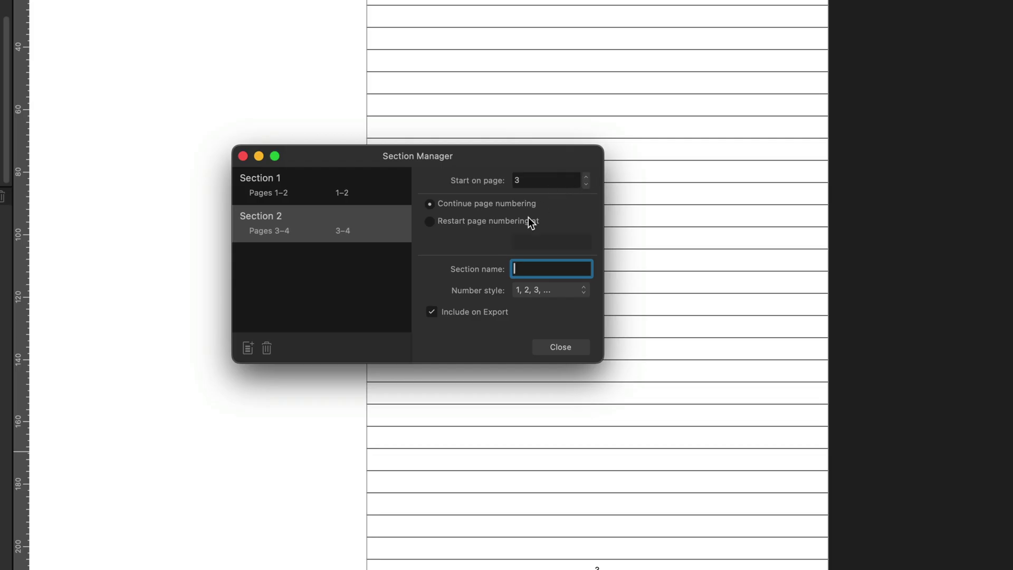
left_click(430, 222)
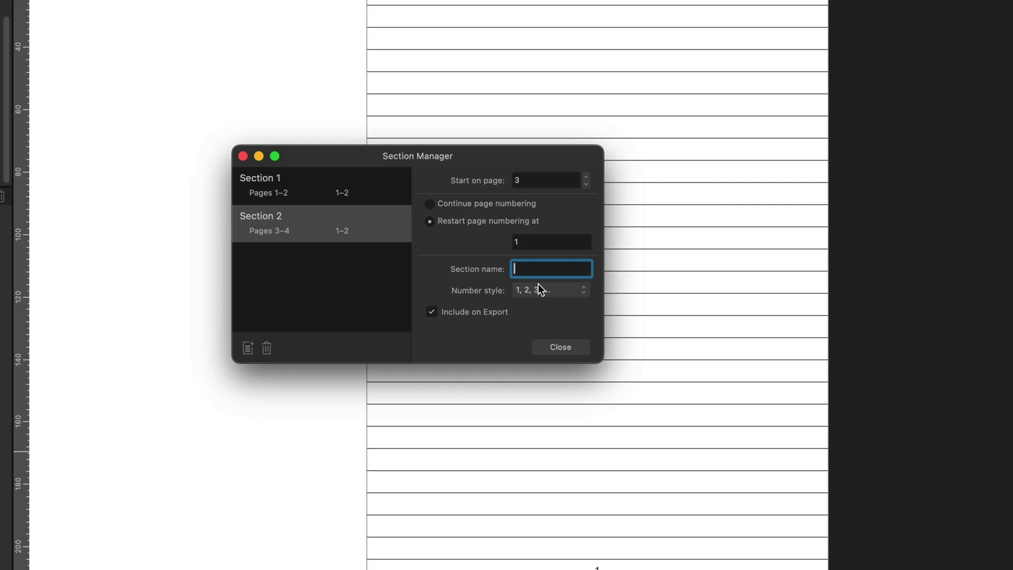
left_click(560, 347)
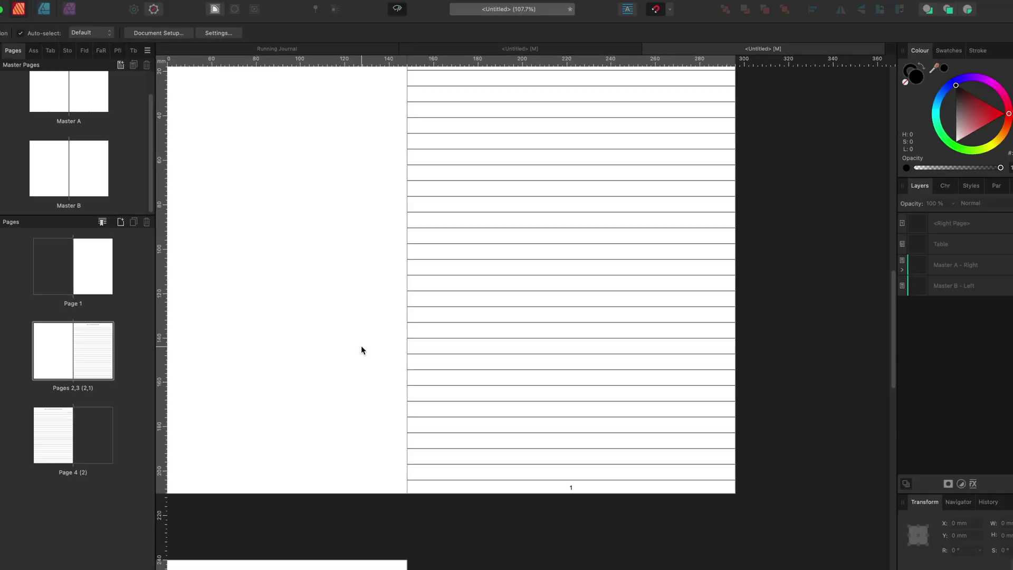
Examine the page numbering on all four pages with the new section in place
scroll(366, 353, "down", 10)
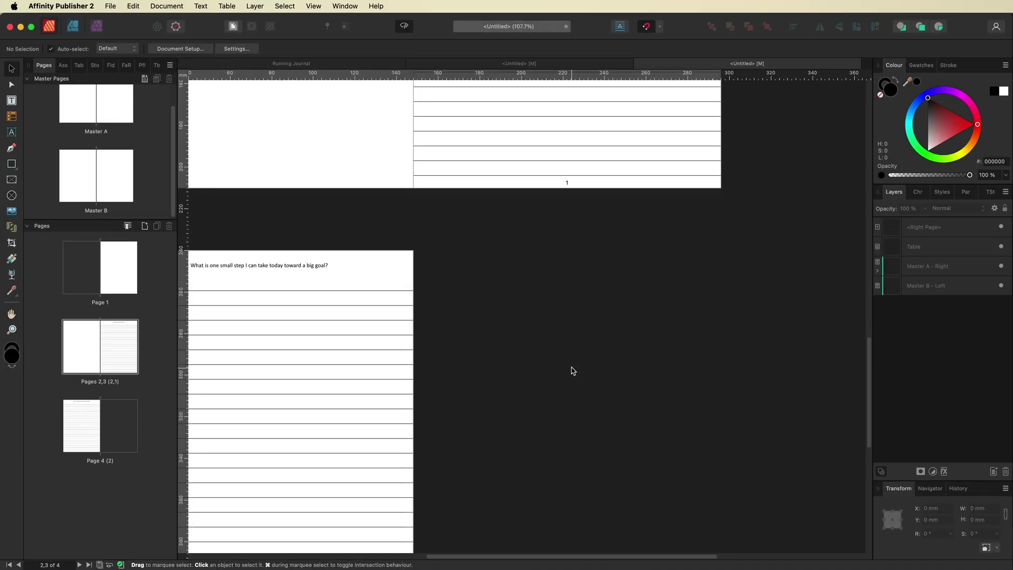
scroll(573, 371, "down", 5)
scroll(573, 371, "left", 3)
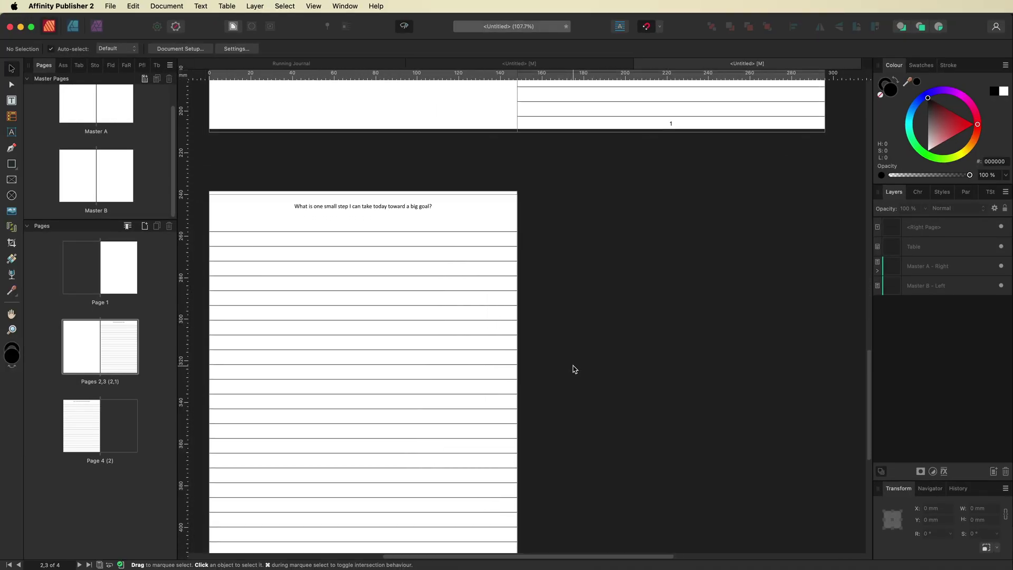
scroll(377, 351, "up", 8)
scroll(377, 353, "down", 5)
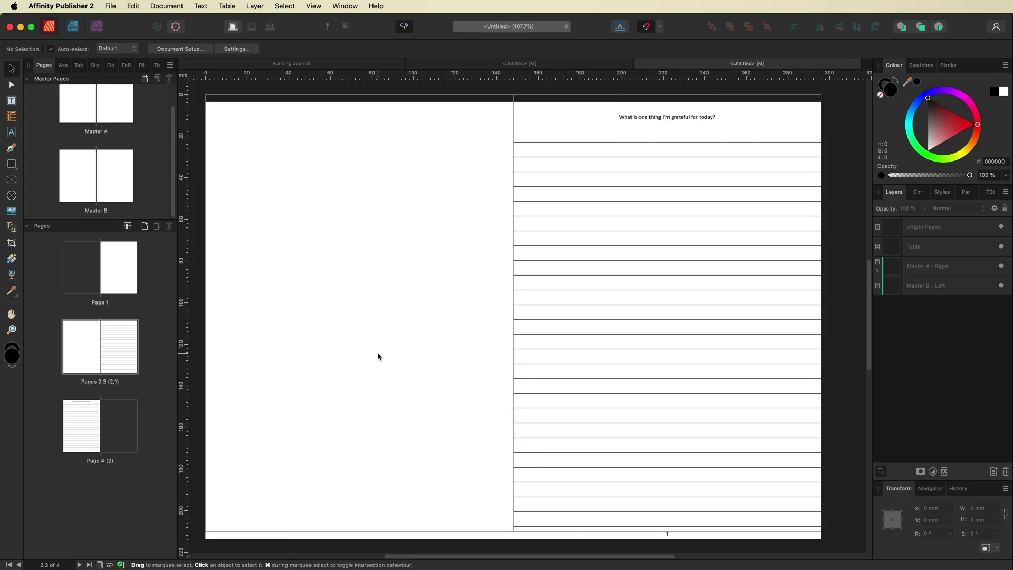
scroll(377, 354, "up", 15)
scroll(475, 359, "right", 2)
scroll(524, 361, "right", 2)
scroll(524, 361, "down", 15)
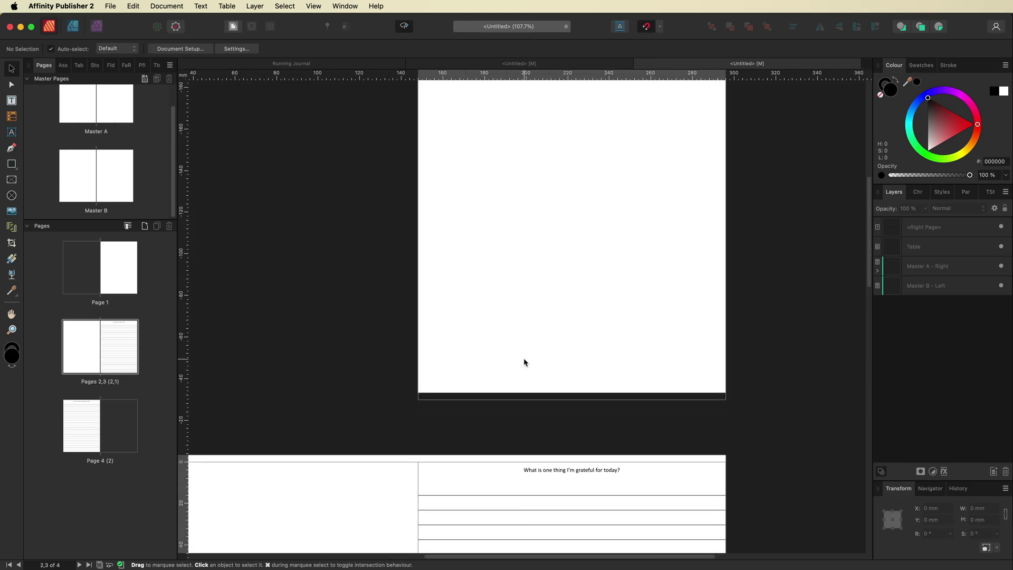
scroll(260, 361, "down", 5)
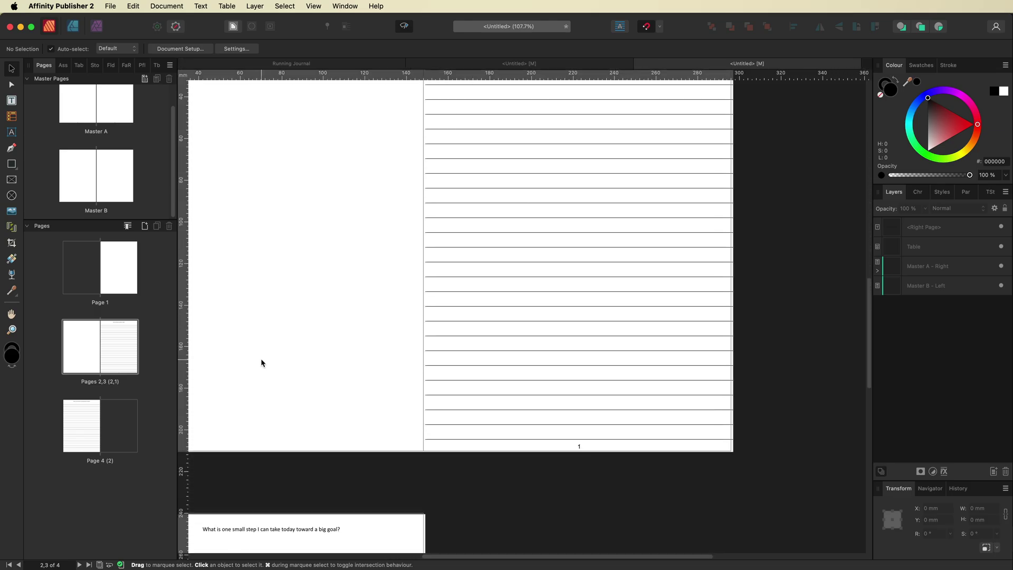
scroll(248, 364, "left", 2)
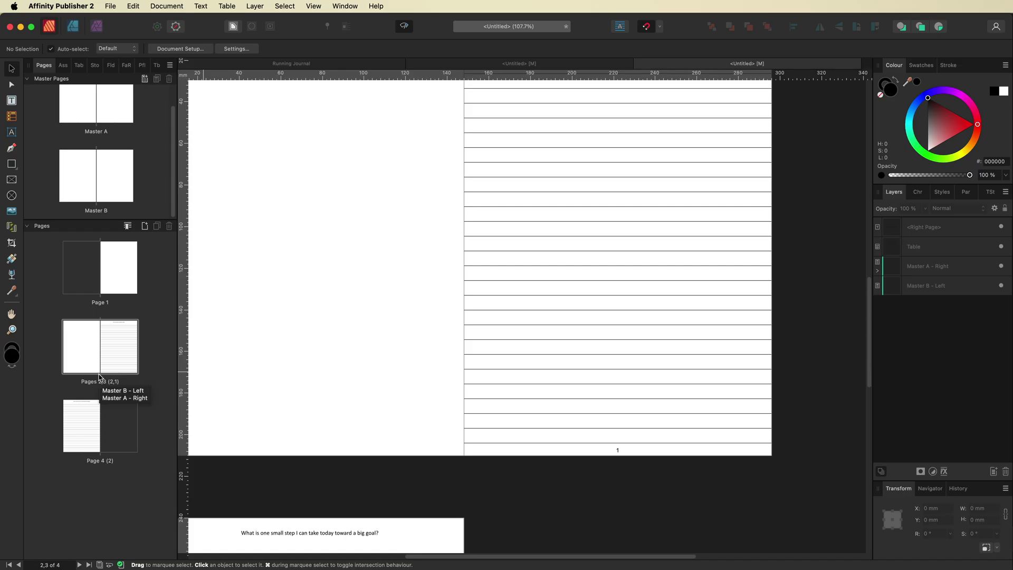
Set the journaling_prompts.xlsx data merge to repeat the page range 3 to 4, and generate the merged journal
left_click(345, 7)
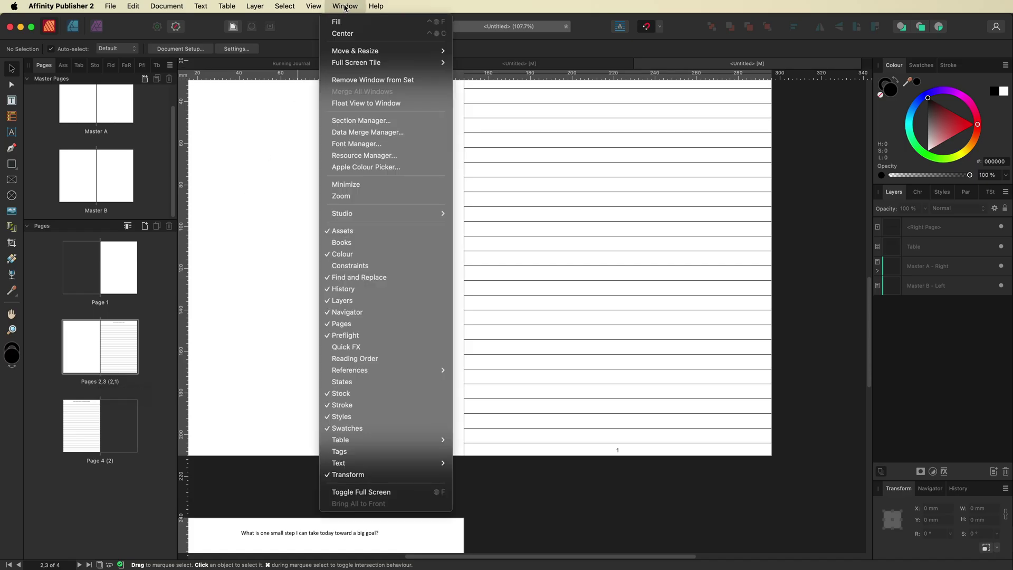
left_click(346, 132)
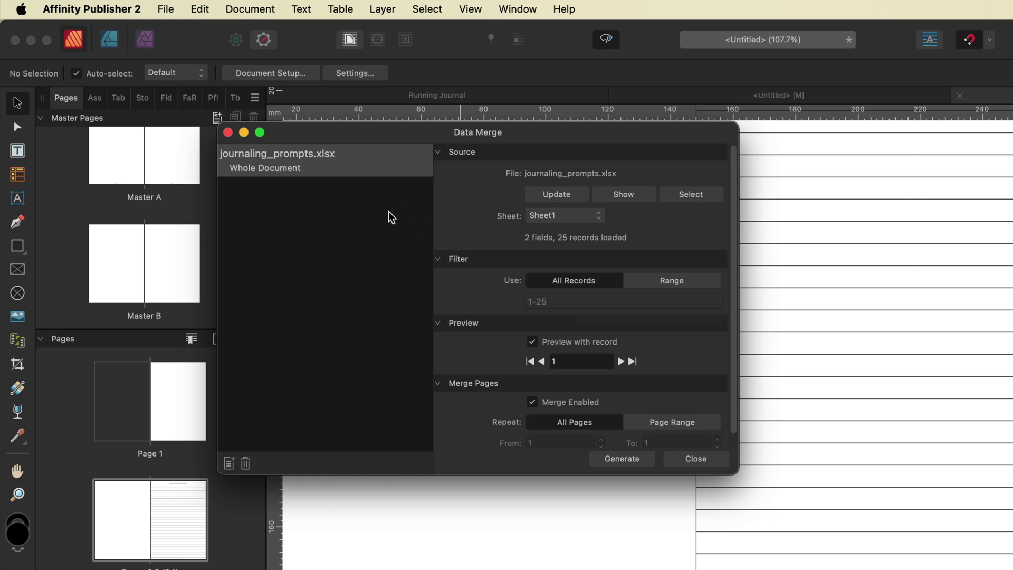
scroll(468, 389, "down", 1)
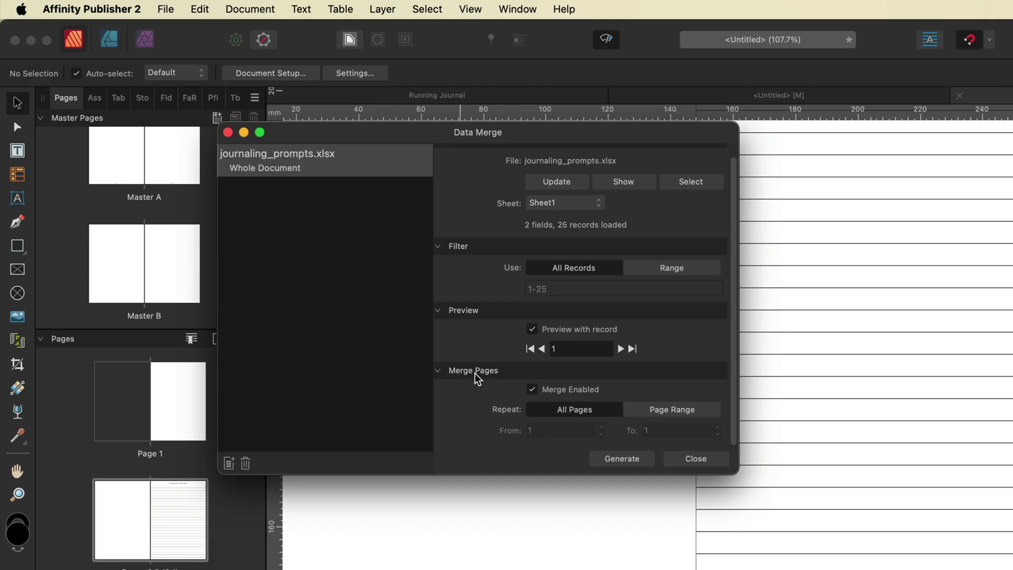
left_click(688, 412)
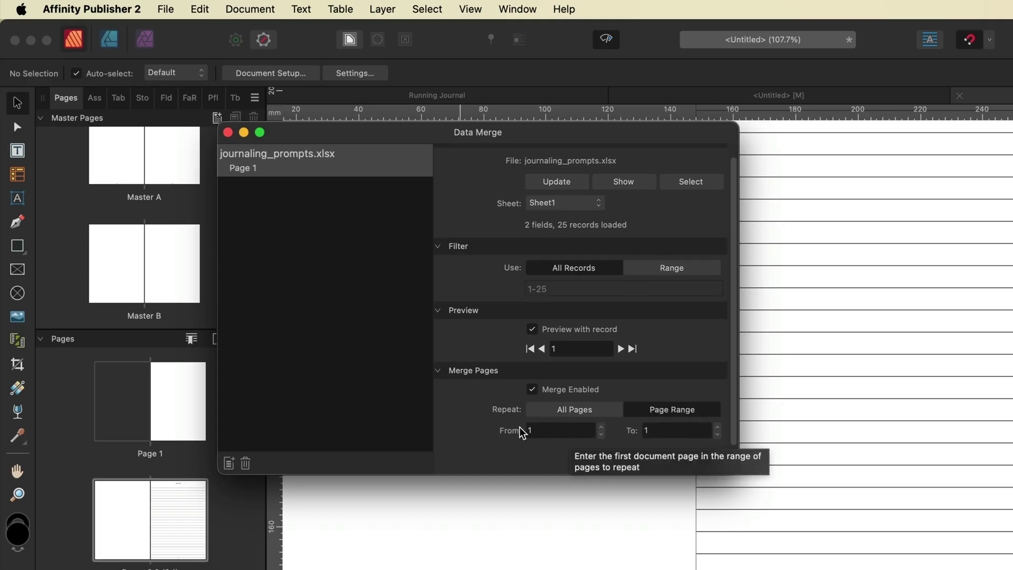
left_click(600, 426)
left_click(600, 427)
left_click(718, 427)
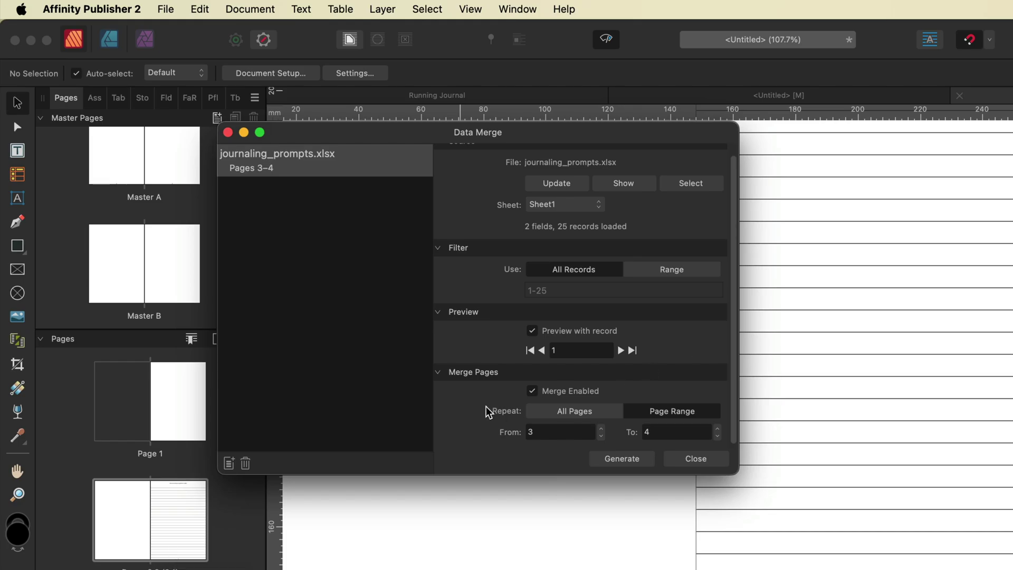
left_click(622, 459)
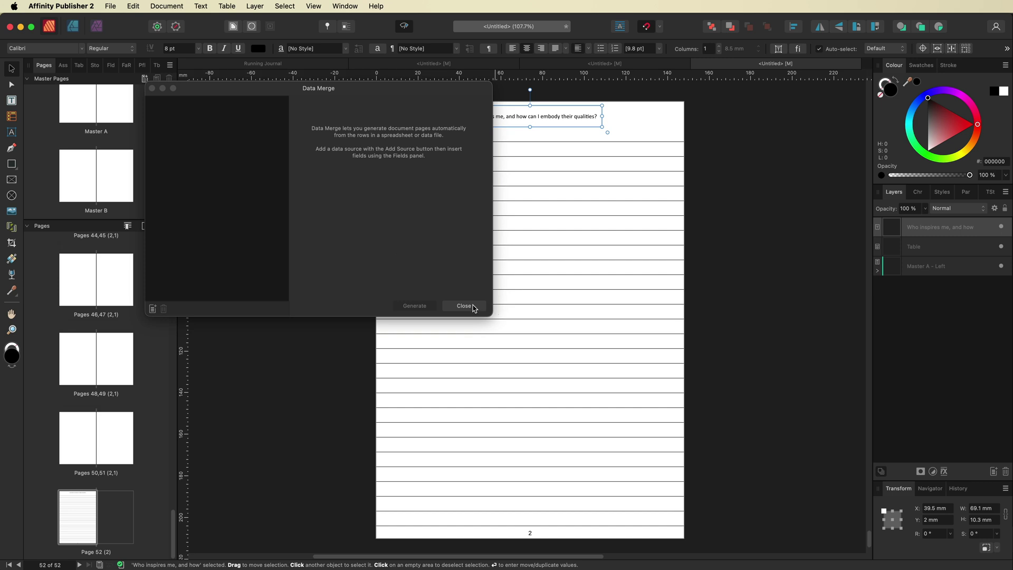
left_click(464, 306)
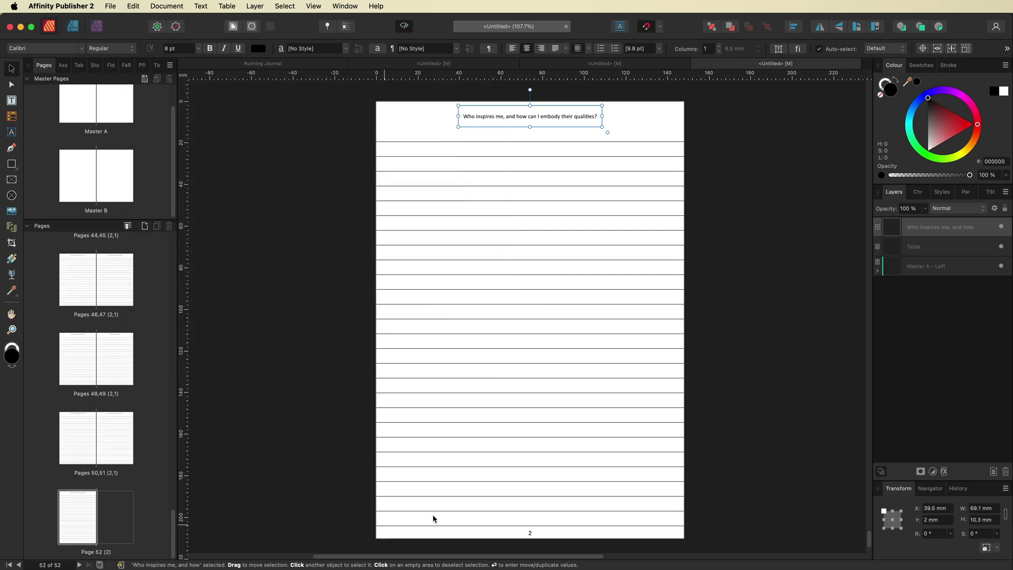
Examine the prompts and page numbers across the last spreads of the generated journal
scroll(495, 500, "down", 3)
scroll(499, 485, "up", 7)
scroll(502, 472, "up", 3)
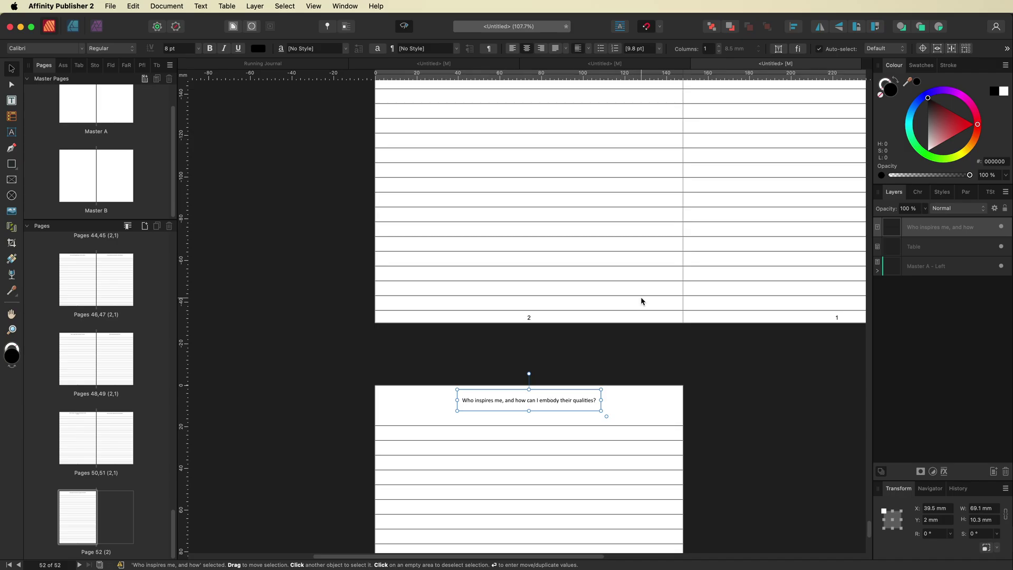
scroll(628, 296, "right", 5)
scroll(616, 292, "up", 10)
scroll(616, 292, "up", 5)
scroll(616, 292, "right", 2)
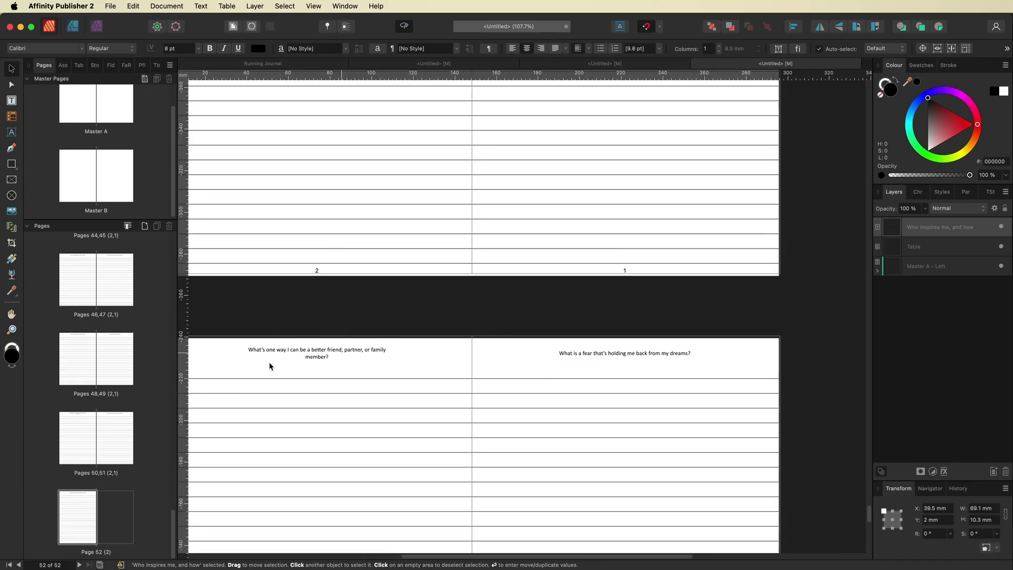
scroll(605, 361, "up", 15)
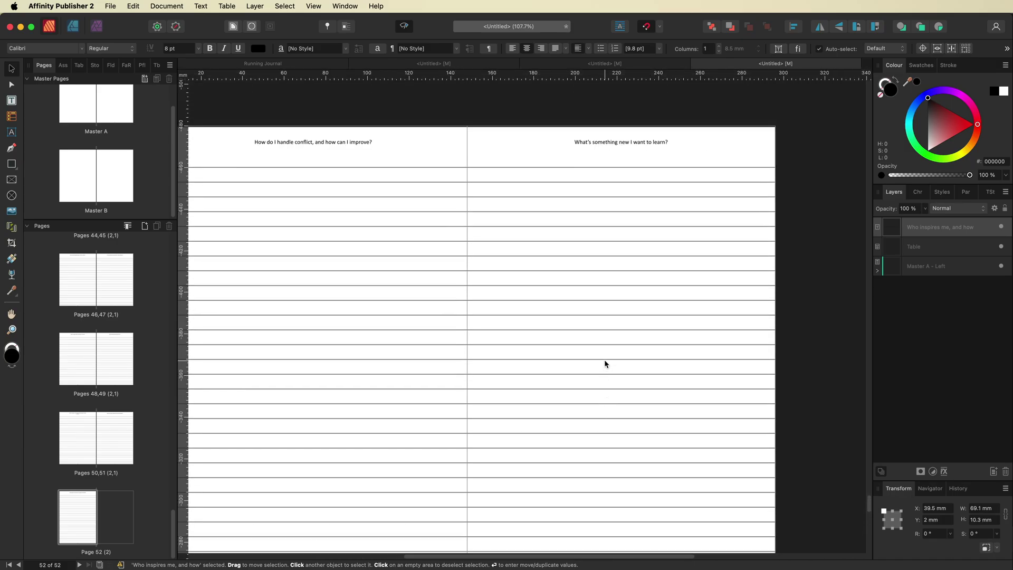
scroll(605, 364, "up", 3)
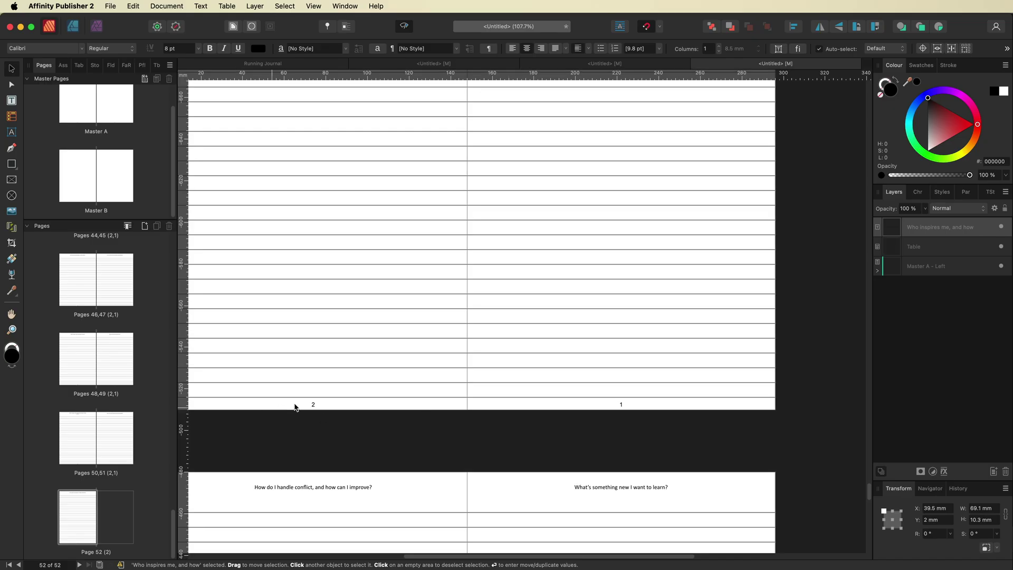
scroll(644, 410, "up", 10)
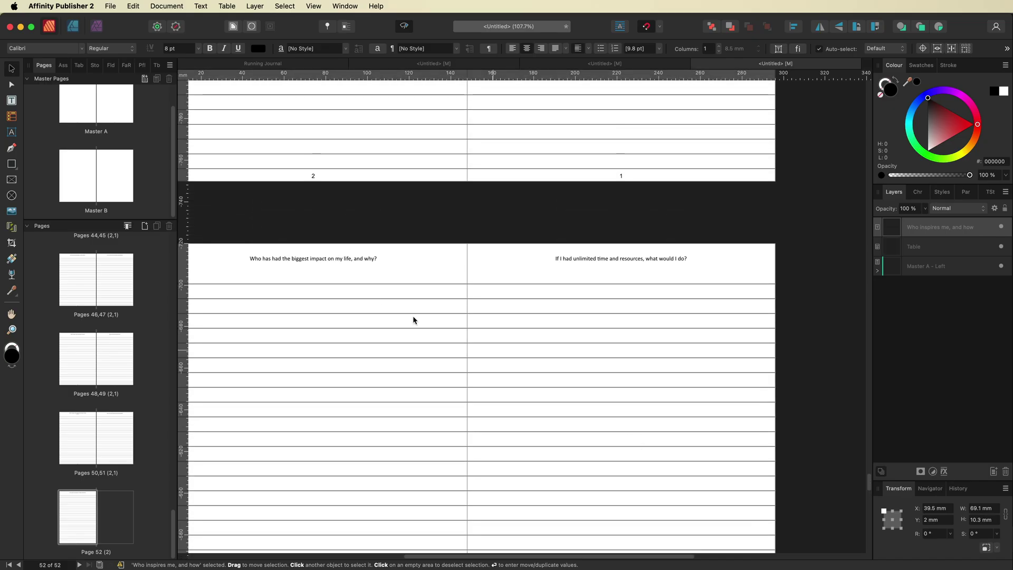
Examine the page numbers on the merged journal's spreads, from the end back to the first prompt pages
scroll(573, 232, "up", 20)
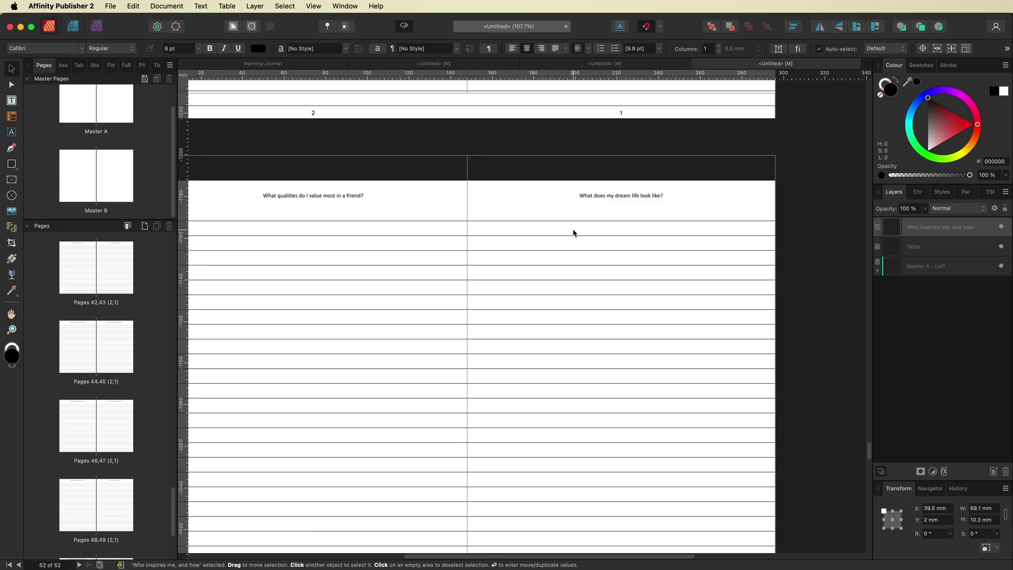
scroll(573, 232, "up", 10)
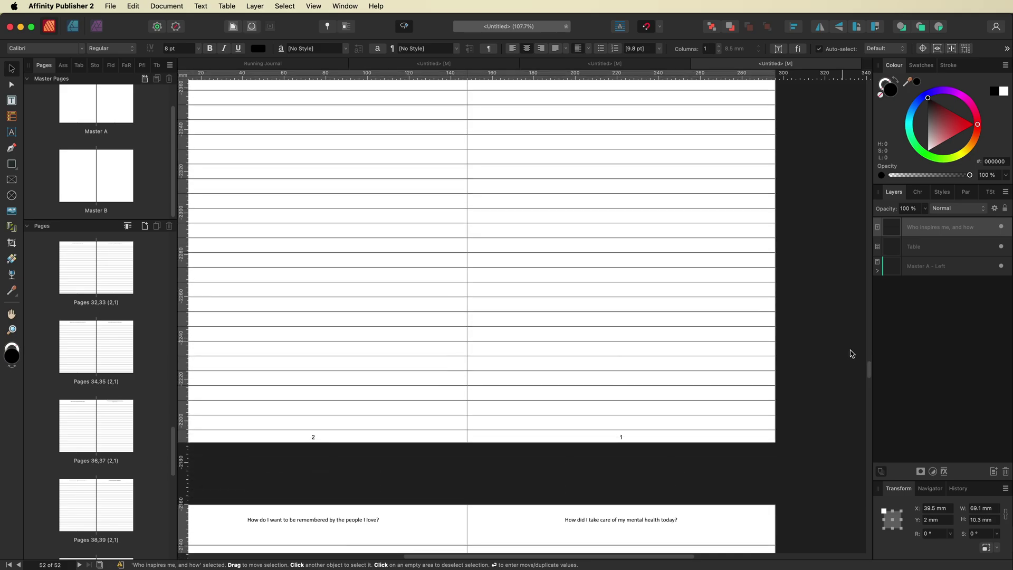
left_click_drag(868, 369, 845, 74)
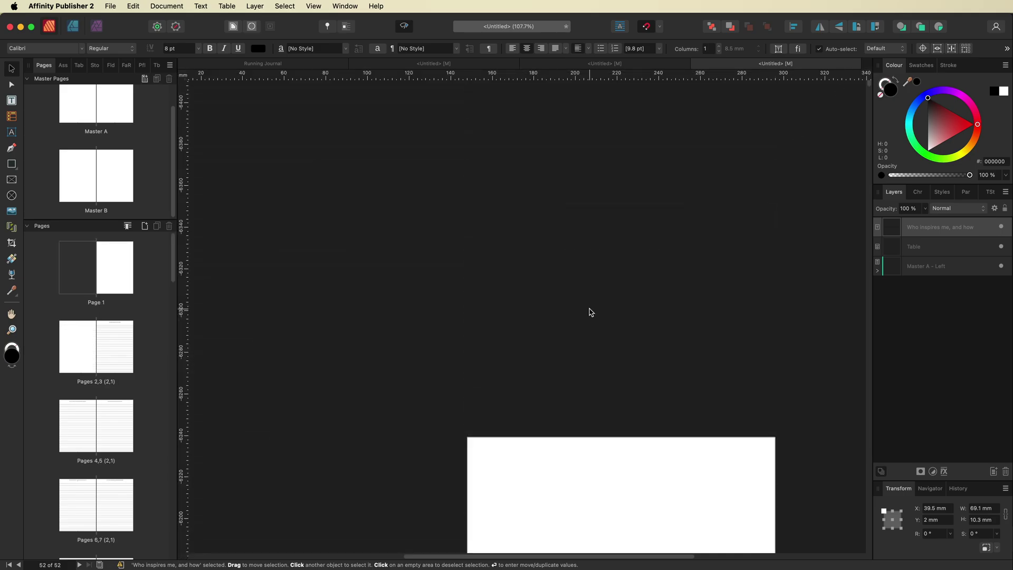
scroll(588, 311, "down", 10)
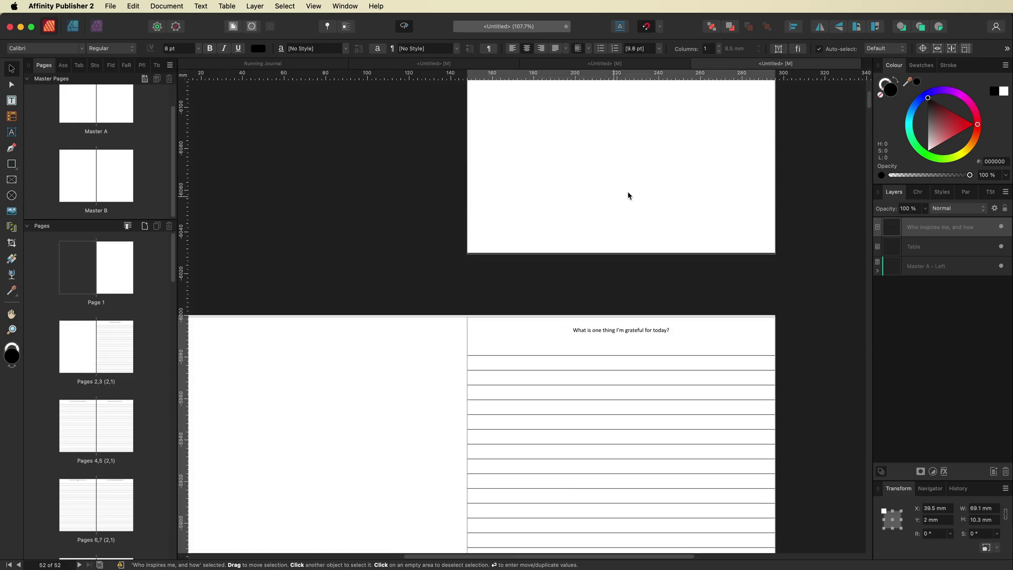
scroll(380, 264, "down", 3)
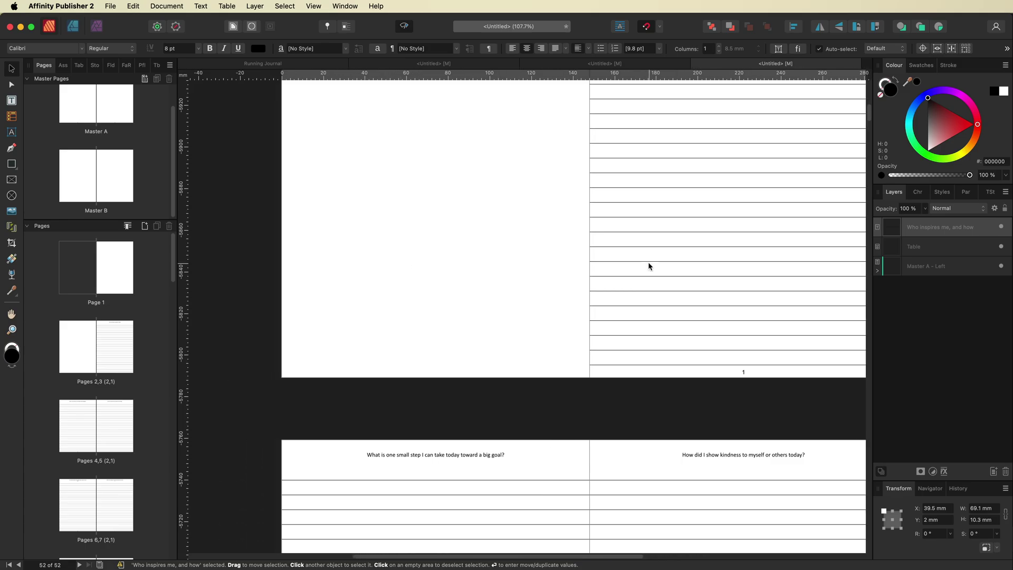
scroll(650, 264, "down", 5)
scroll(648, 262, "right", 2)
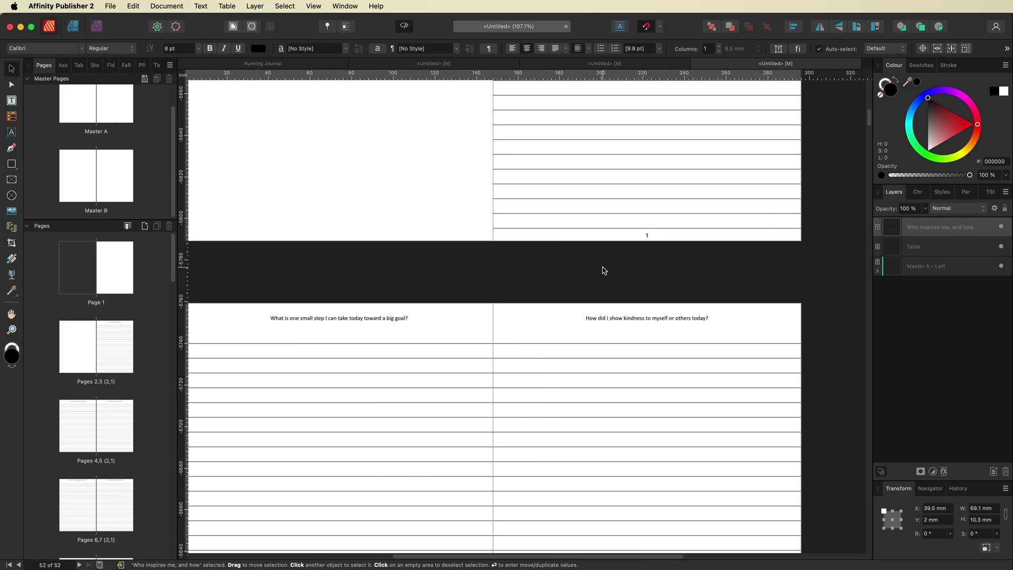
Delete every section from Section 3 through the last one, keeping only Section 1 and Section 2
left_click(127, 226)
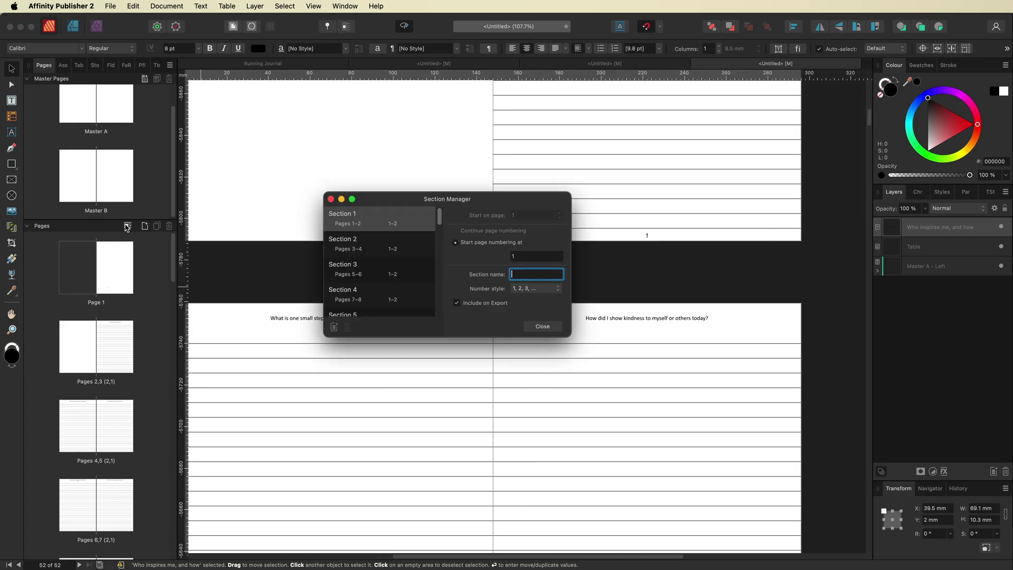
mouse_move(441, 220)
left_mouse_down()
mouse_move(441, 303)
mouse_move(439, 217)
left_mouse_up()
left_click(357, 309)
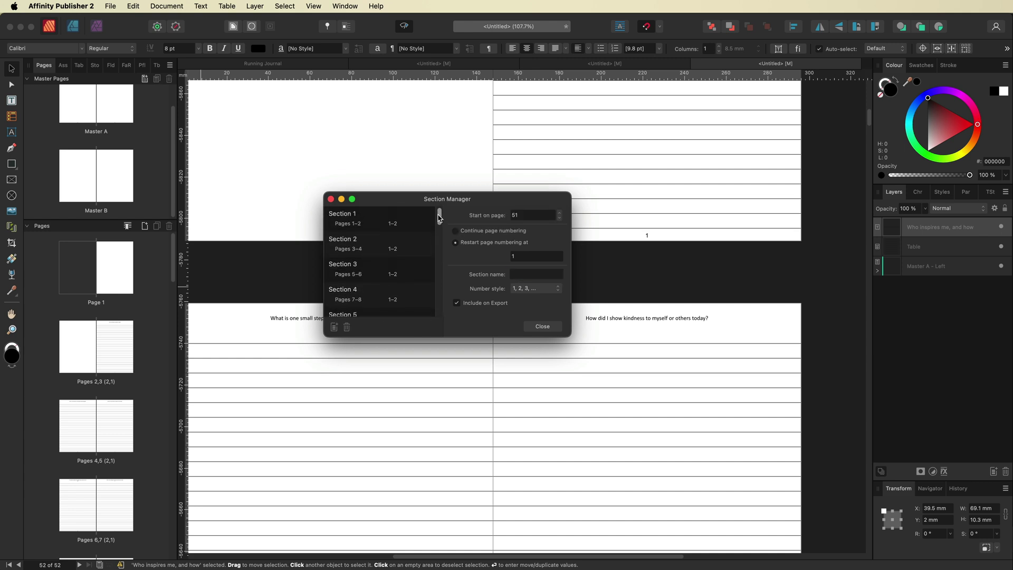
left_click(348, 267, "shift")
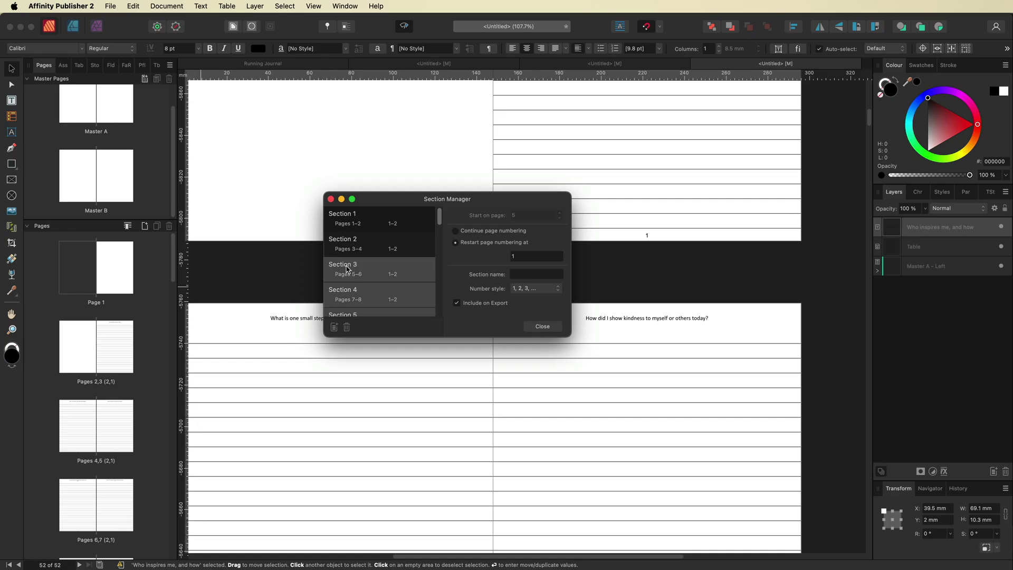
left_click(347, 328)
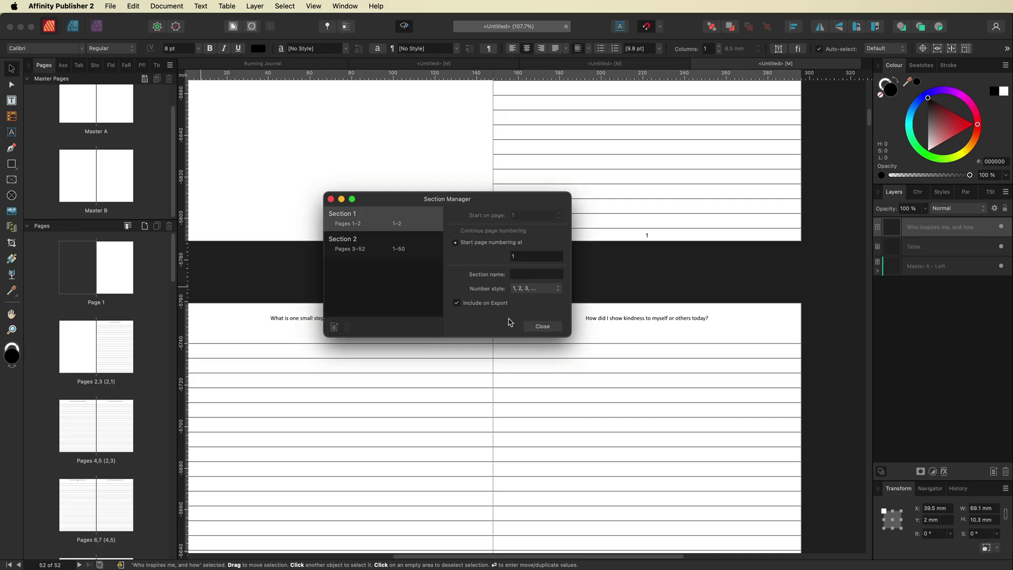
left_click(538, 325)
Examine the page numbering on the journal's opening prompt spreads with the extra sections removed
scroll(437, 302, "up", 5)
scroll(707, 342, "down", 3)
scroll(704, 343, "down", 10)
scroll(688, 390, "down", 8)
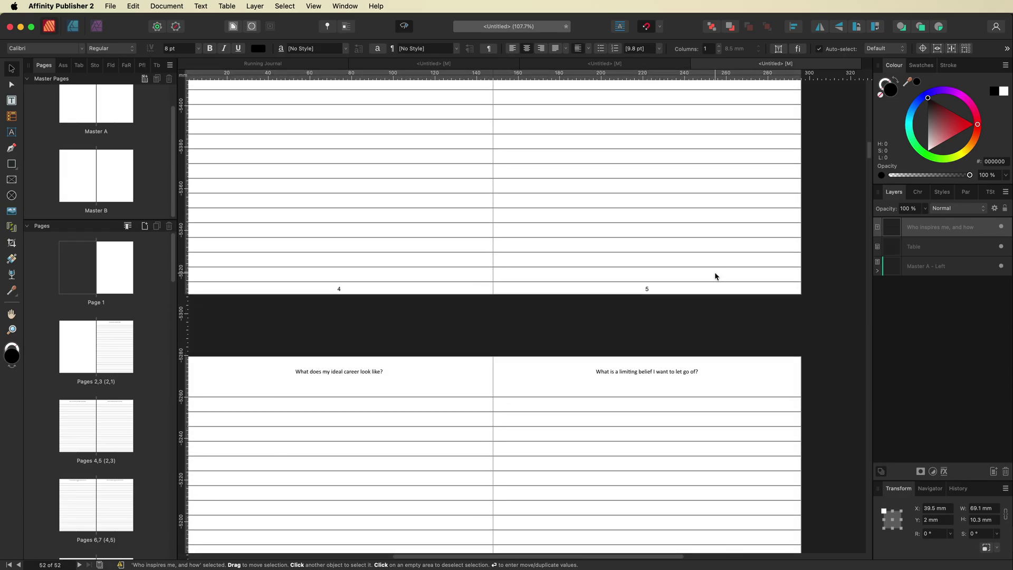
scroll(651, 242, "left", 5)
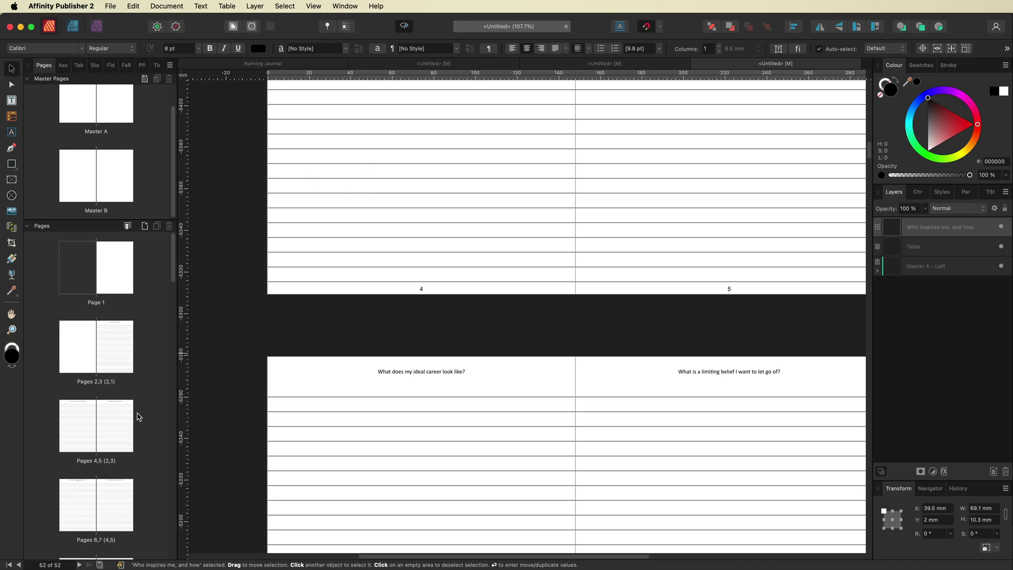
scroll(435, 390, "right", 2)
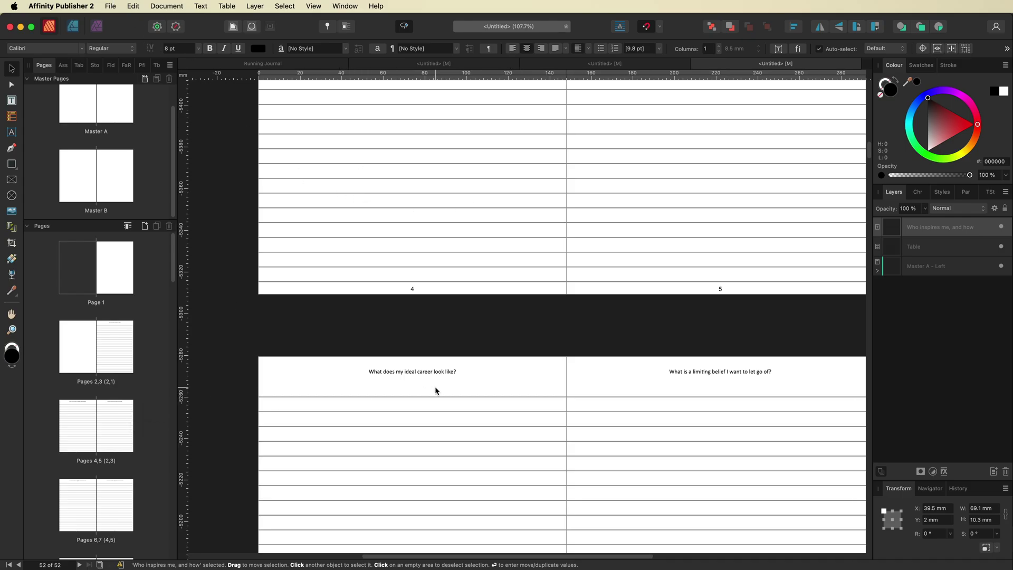
Start printing the journal, set the paper size to A5, and review the page previews
left_click(109, 6)
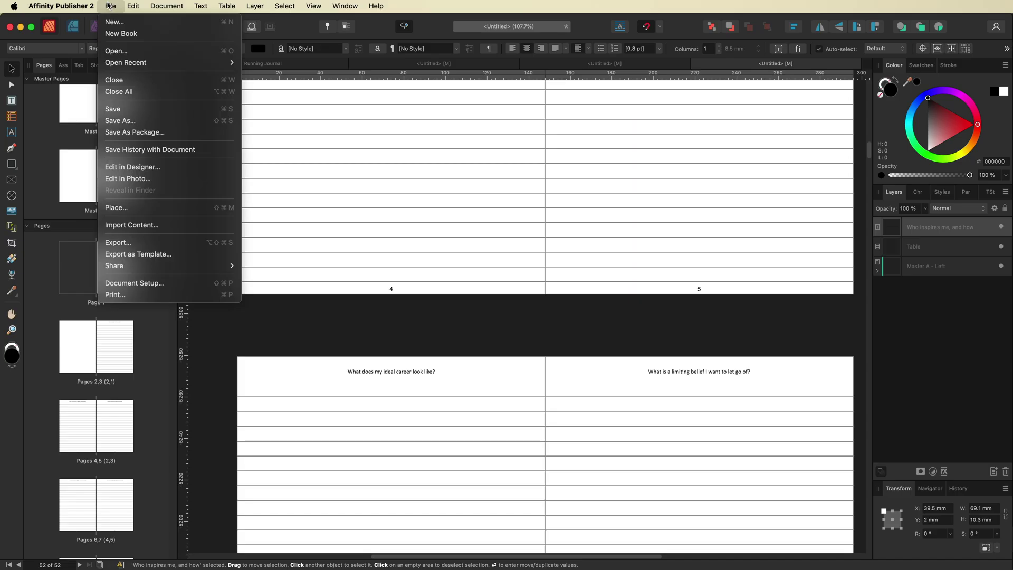
left_click(262, 286)
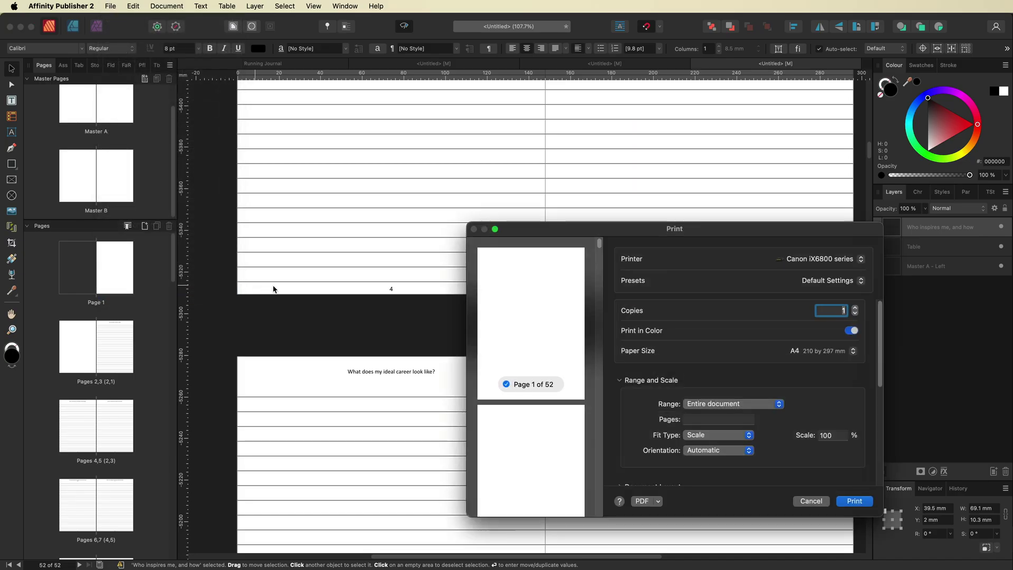
scroll(577, 394, "down", 8)
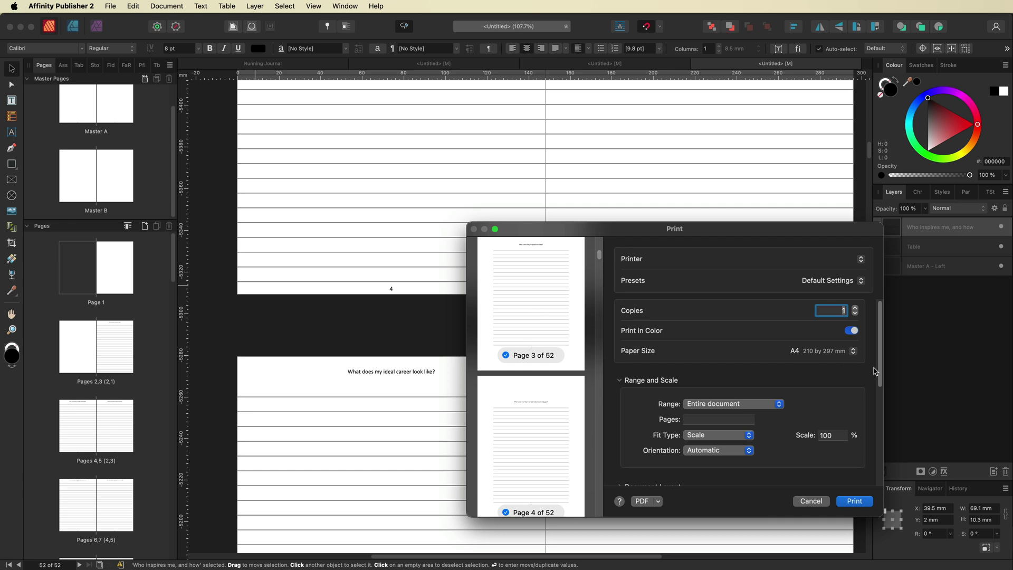
left_click(850, 353)
left_click(844, 363)
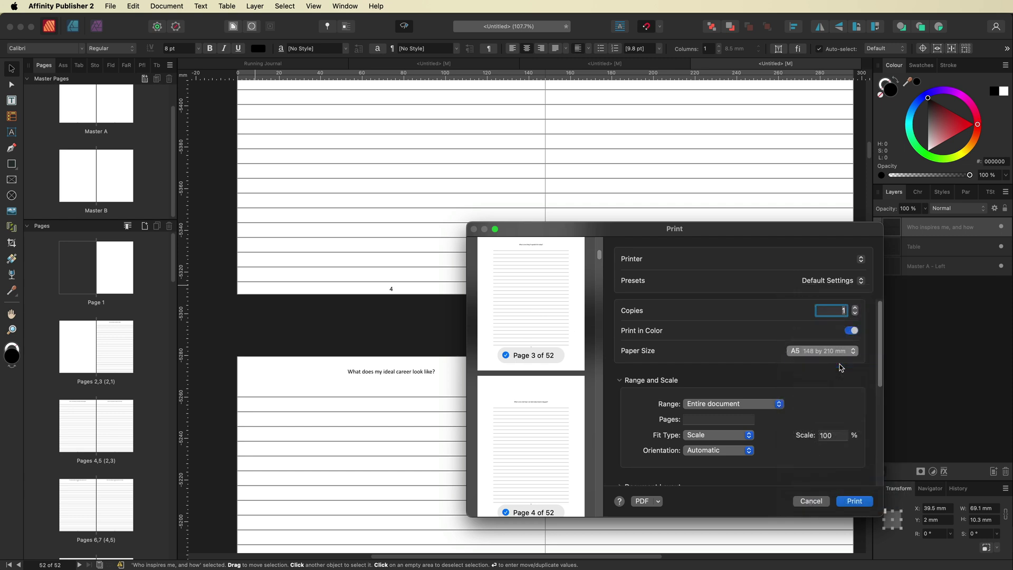
scroll(559, 379, "down", 8)
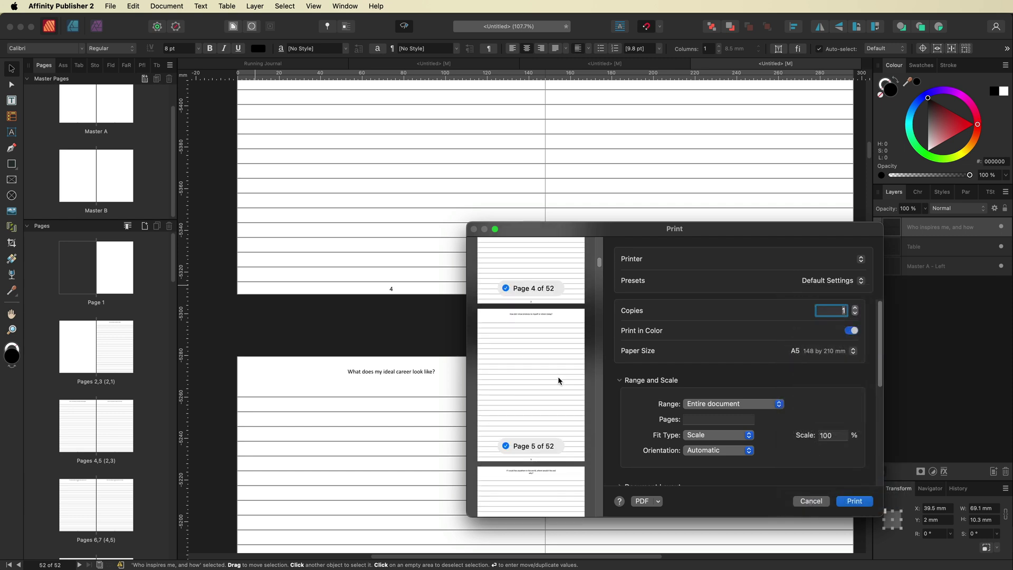